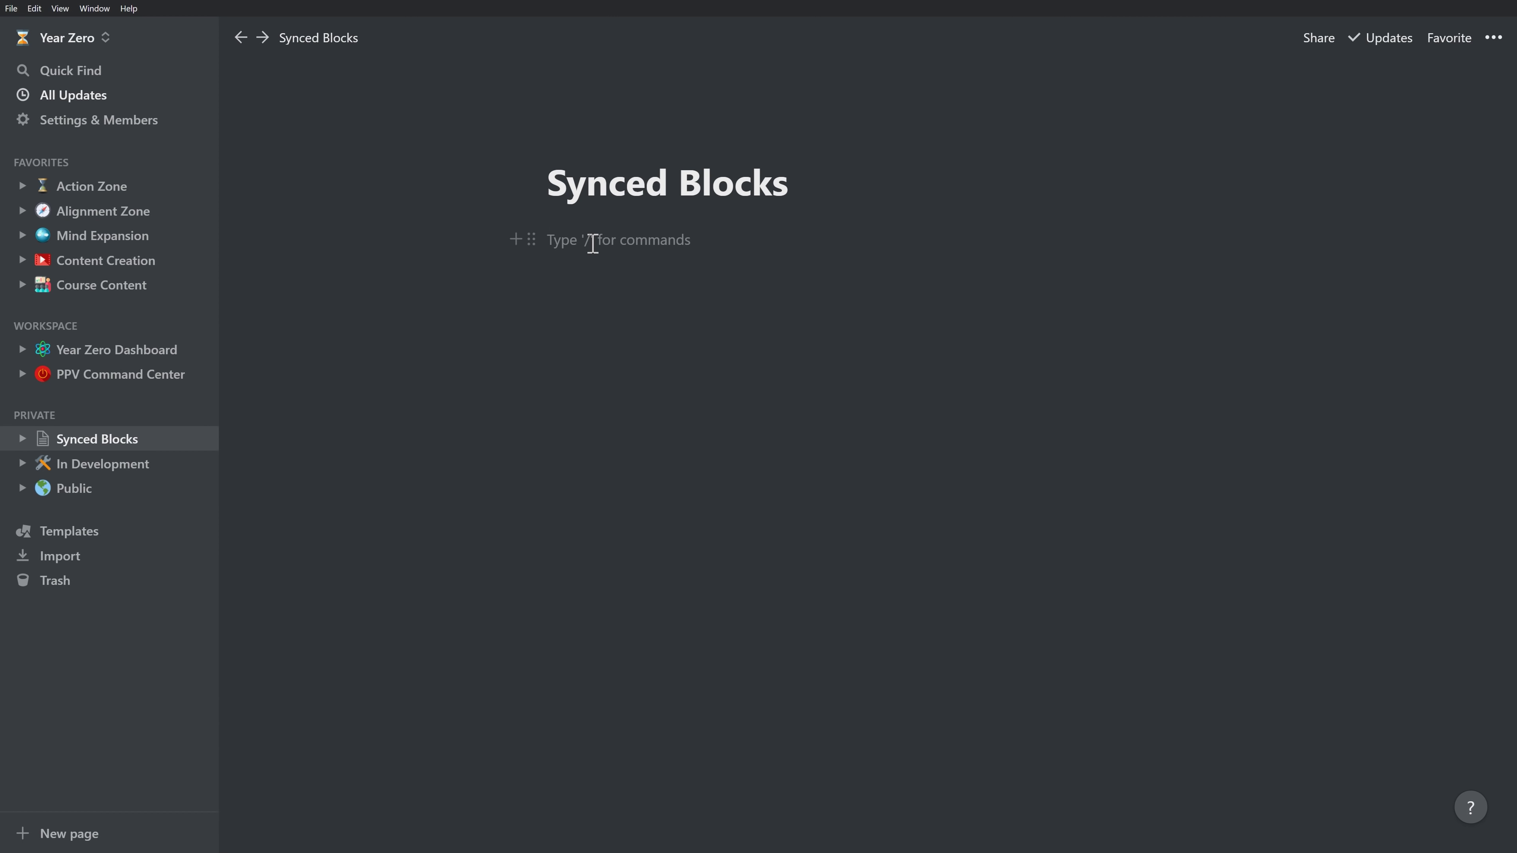
Step: Insert an empty synced block at the top of the page with /syn, with a new line below it
type("/")
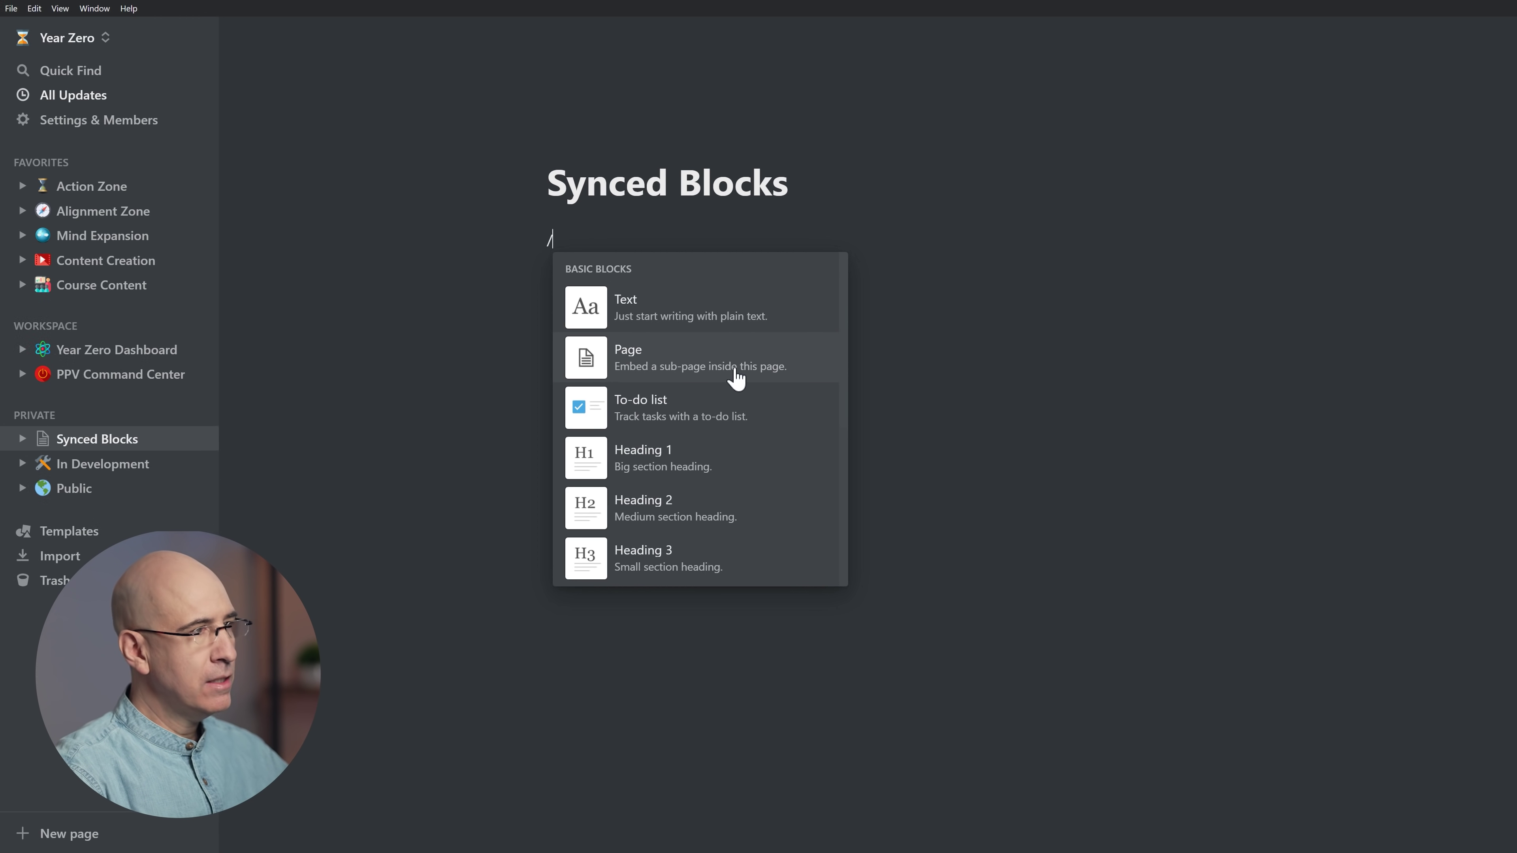
type("syn")
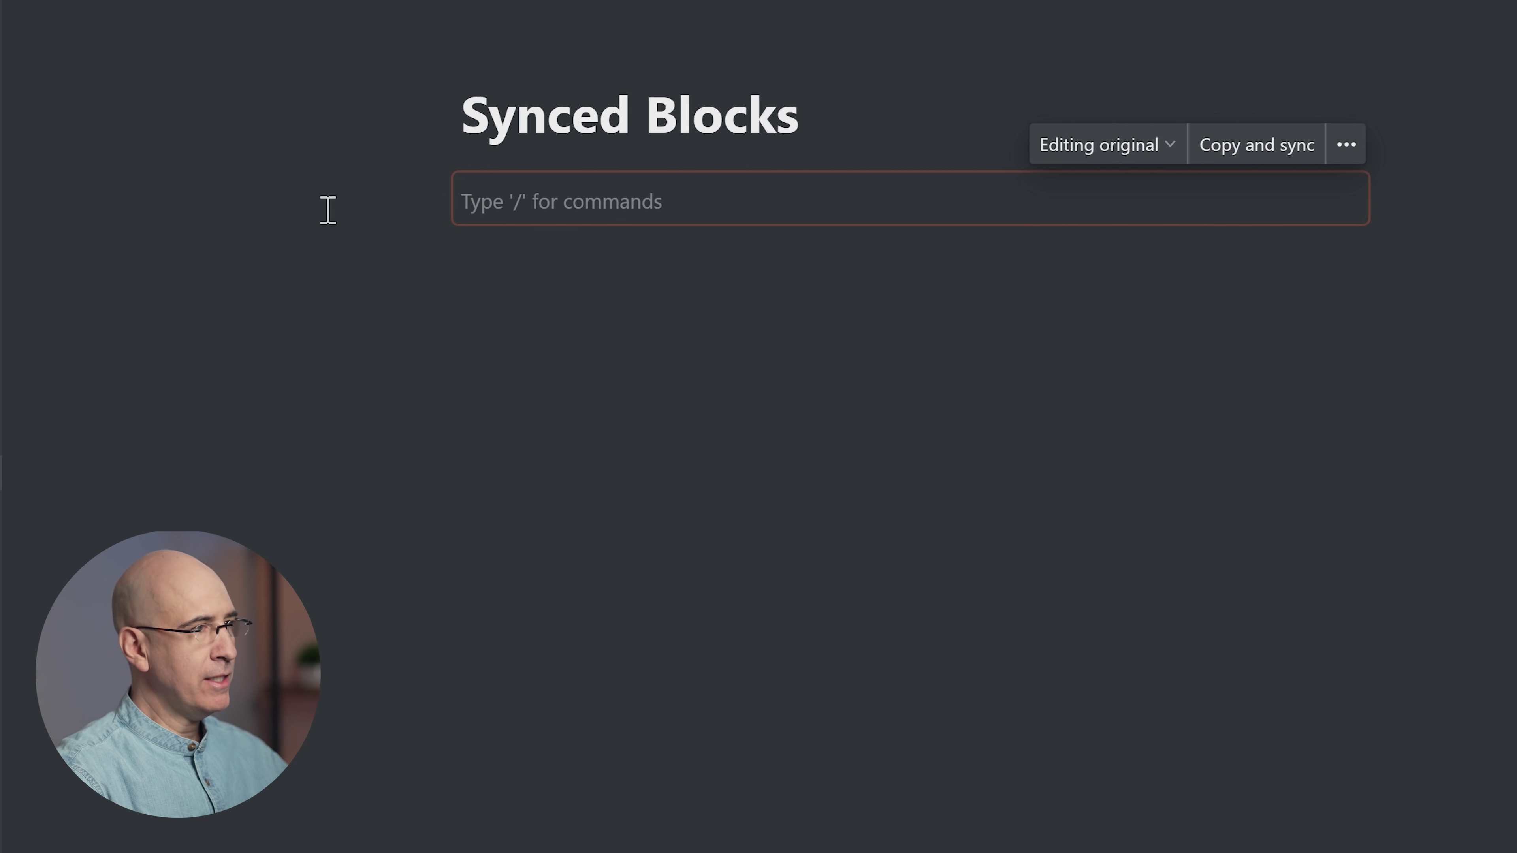
left_click(566, 332)
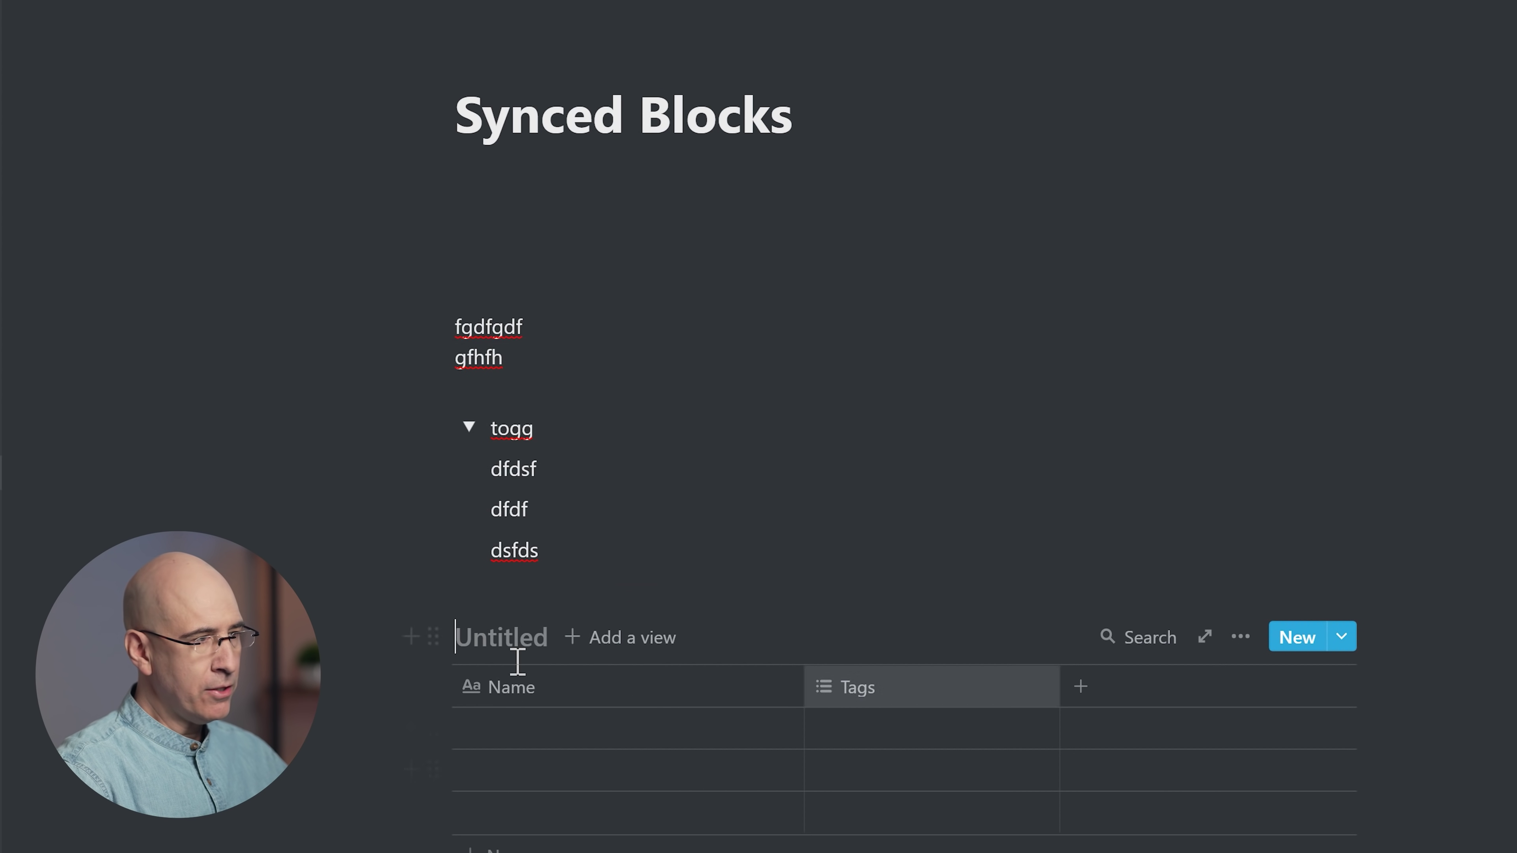
Step: Manage the Untitled table's three rows with the row handles below the synced block
left_click(433, 642)
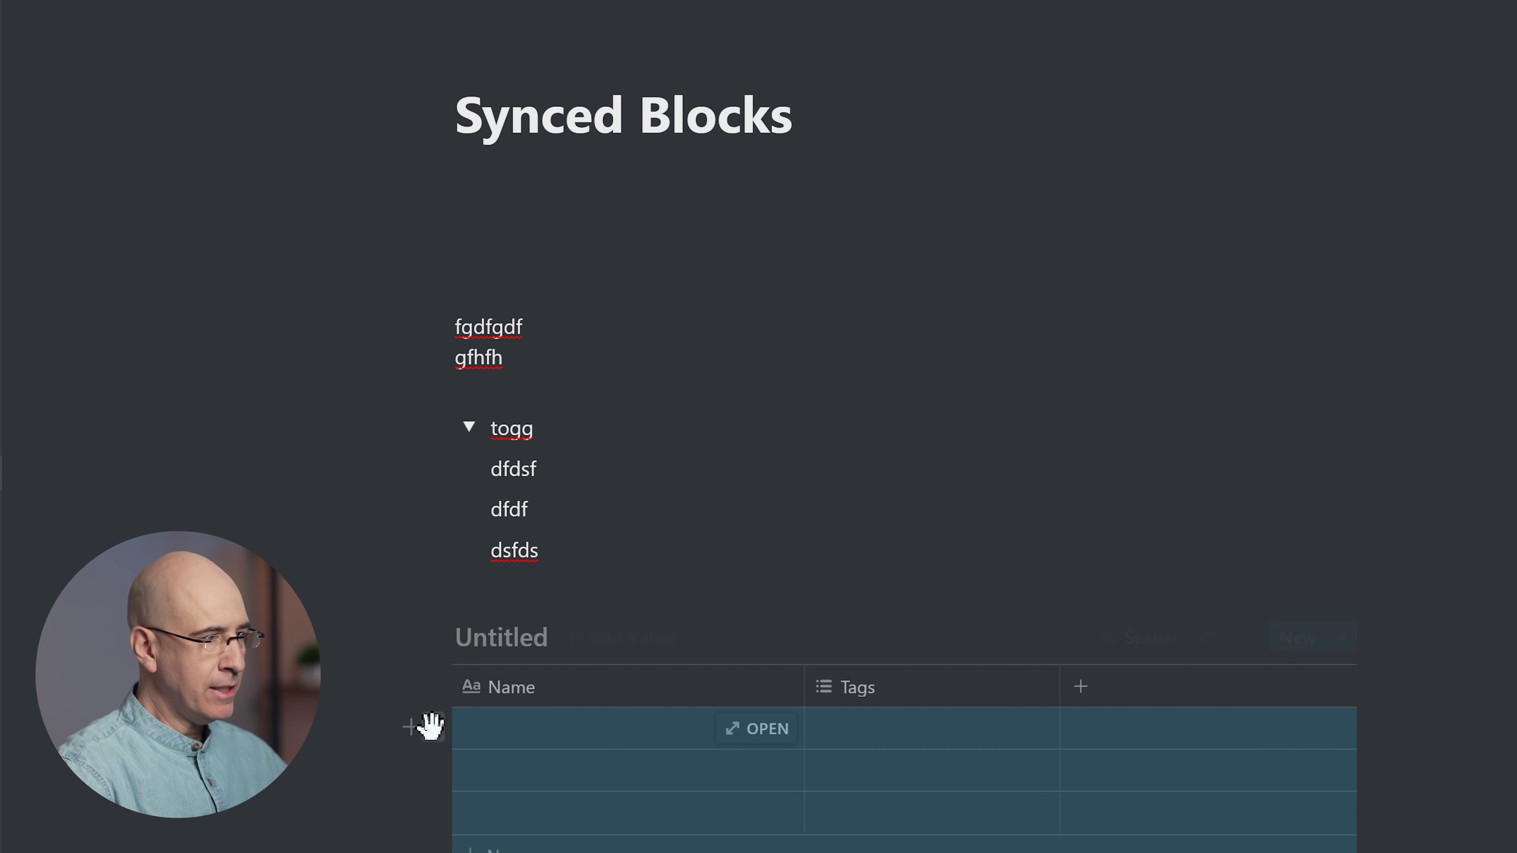
left_click(433, 726)
left_click(434, 759)
left_click(433, 769)
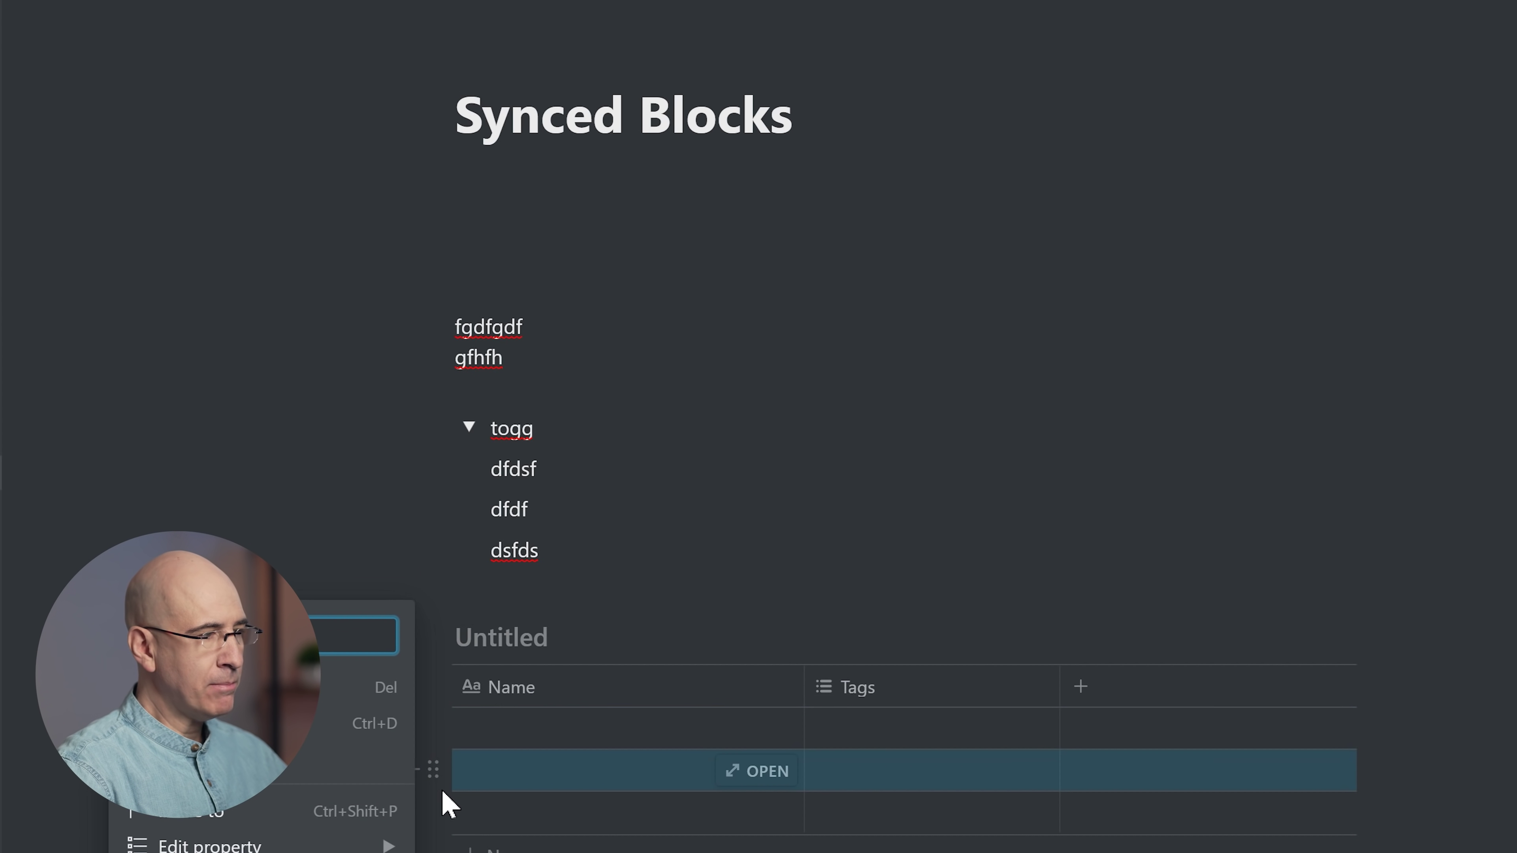
left_click(475, 795)
left_click(431, 812)
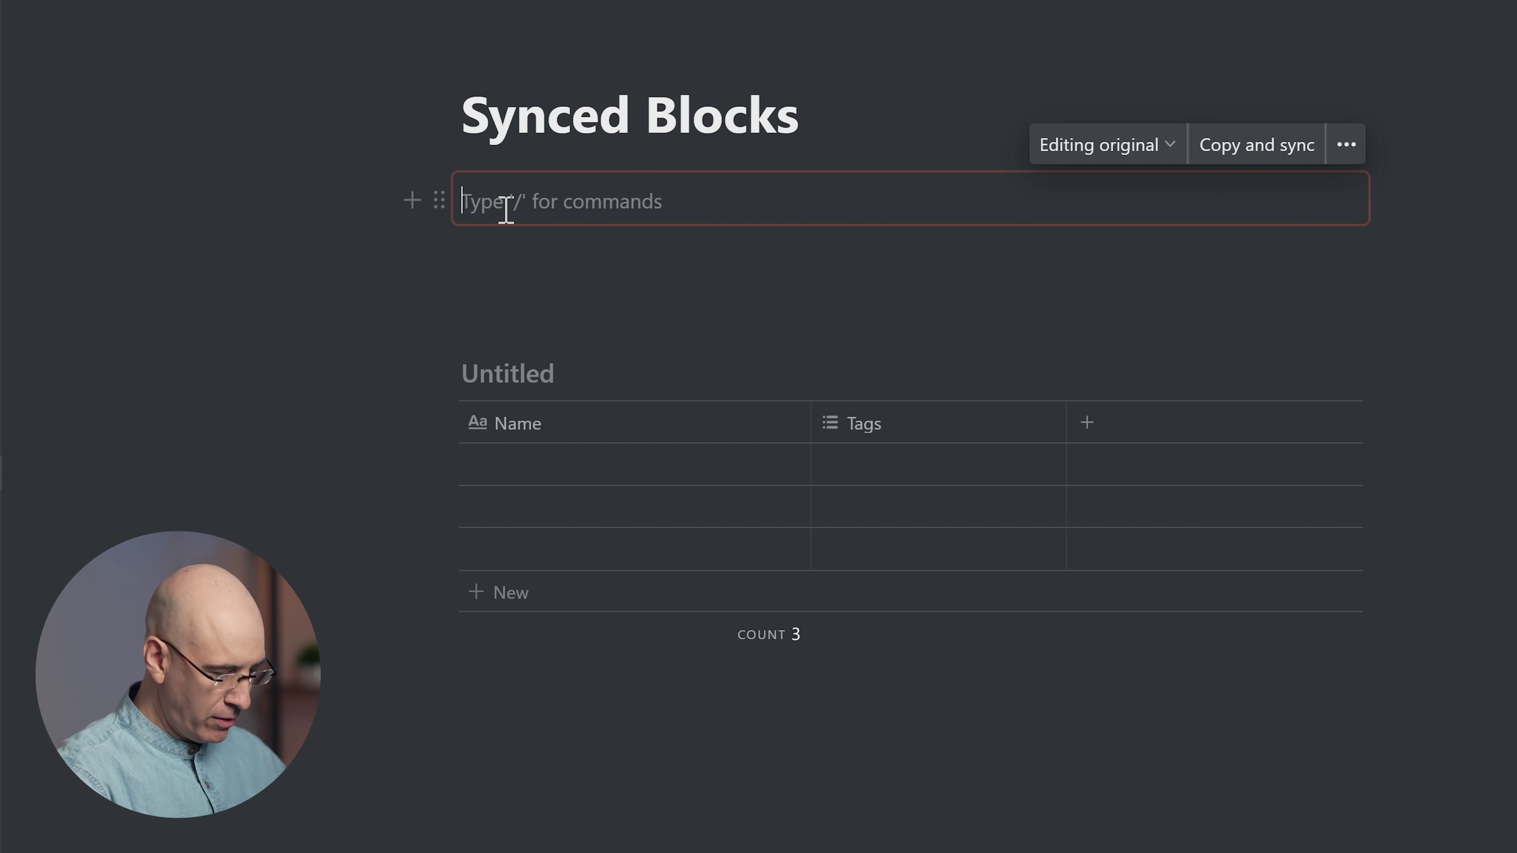
Step: Start the synced block with 'Th' and paste a synced copy onto the line below
type("This is a synced block")
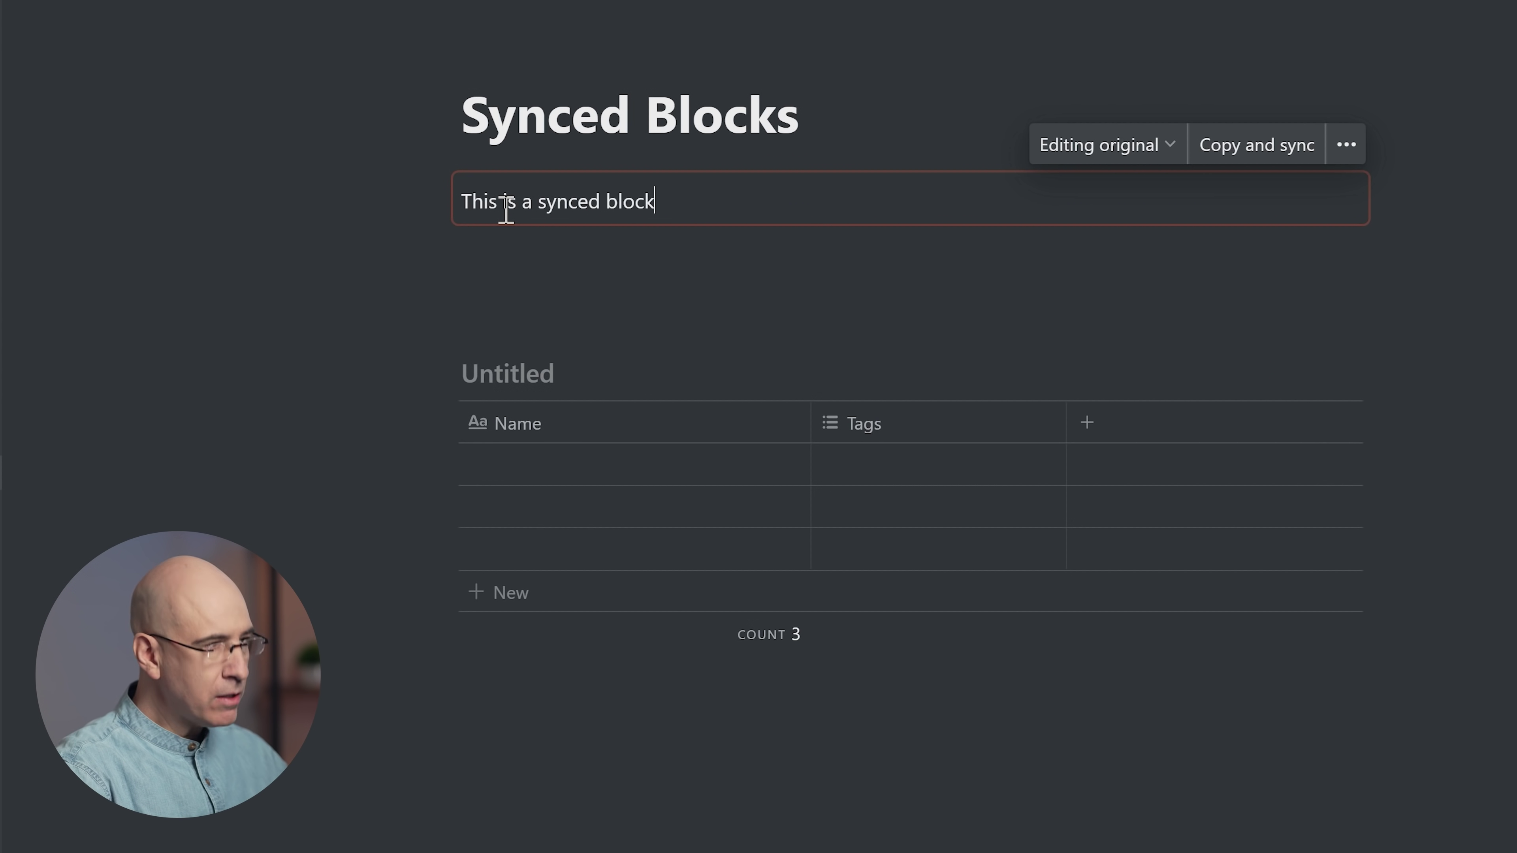
left_click(363, 302)
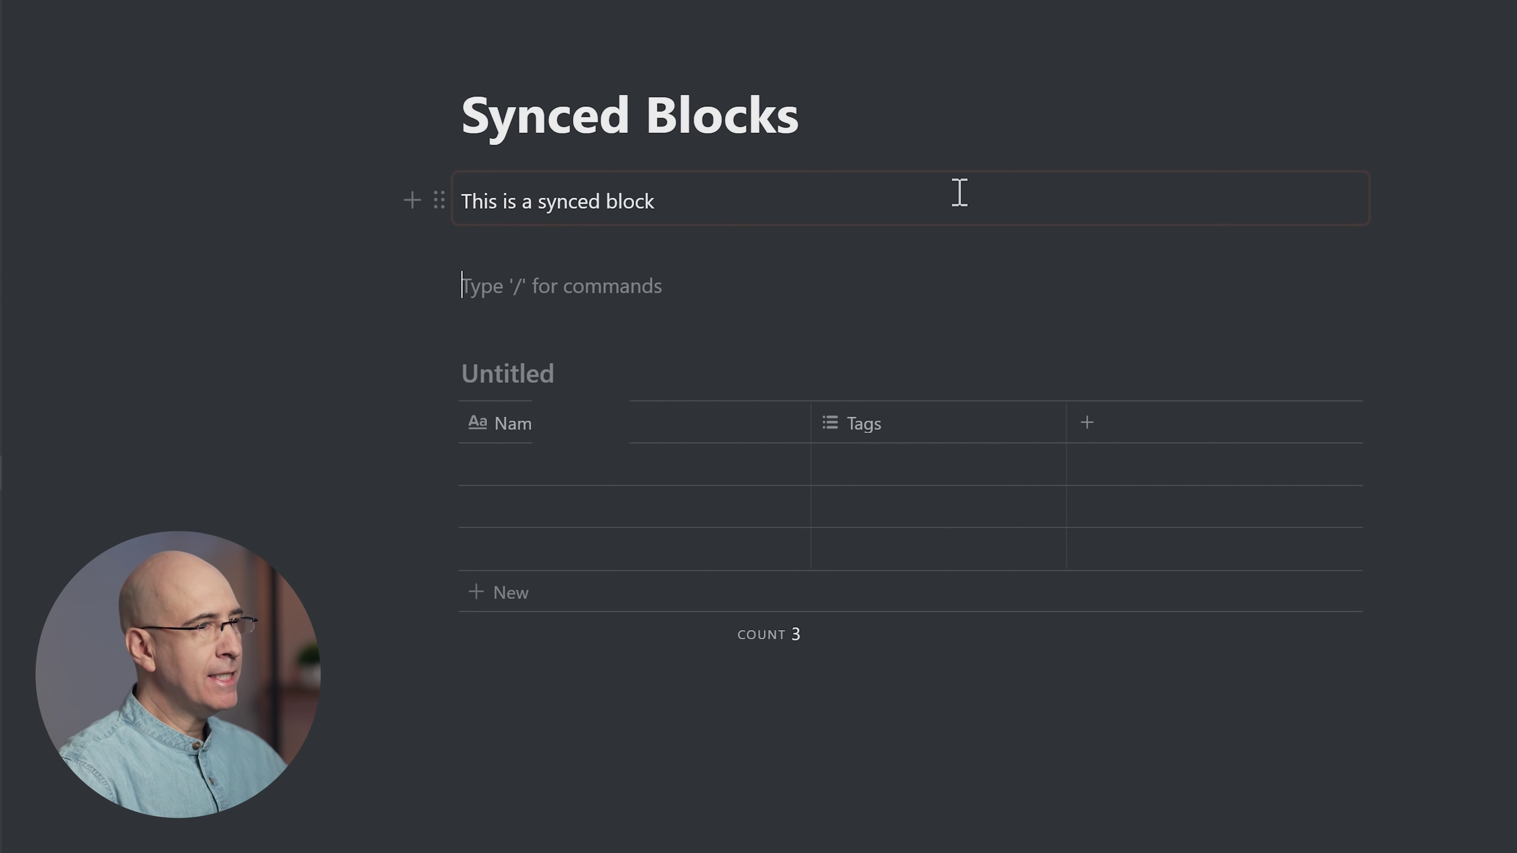
left_click(567, 203)
left_click(1262, 140)
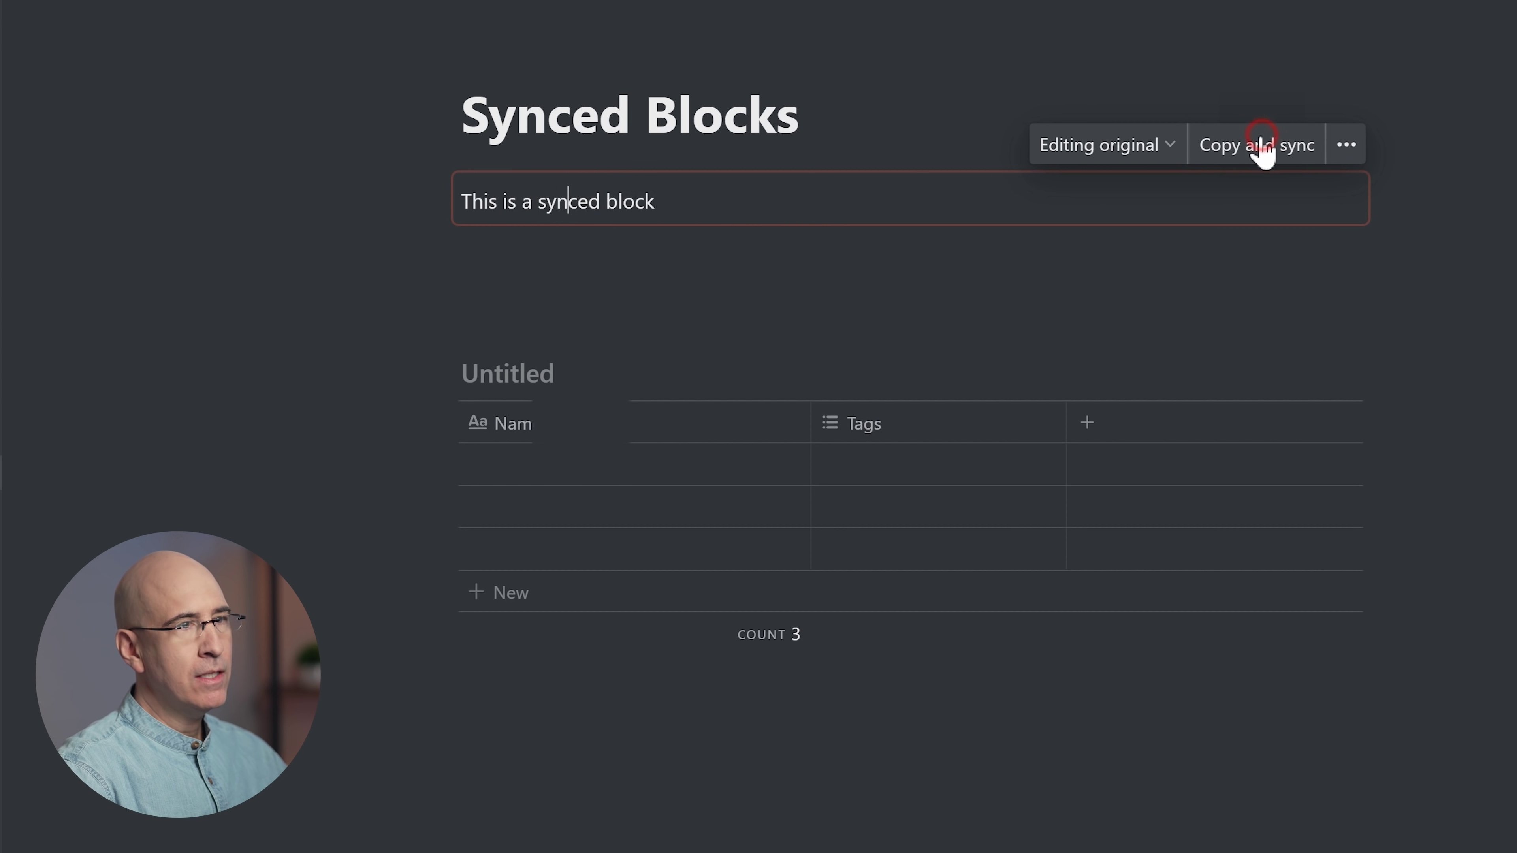
left_click(532, 293)
key("ctrl+v")
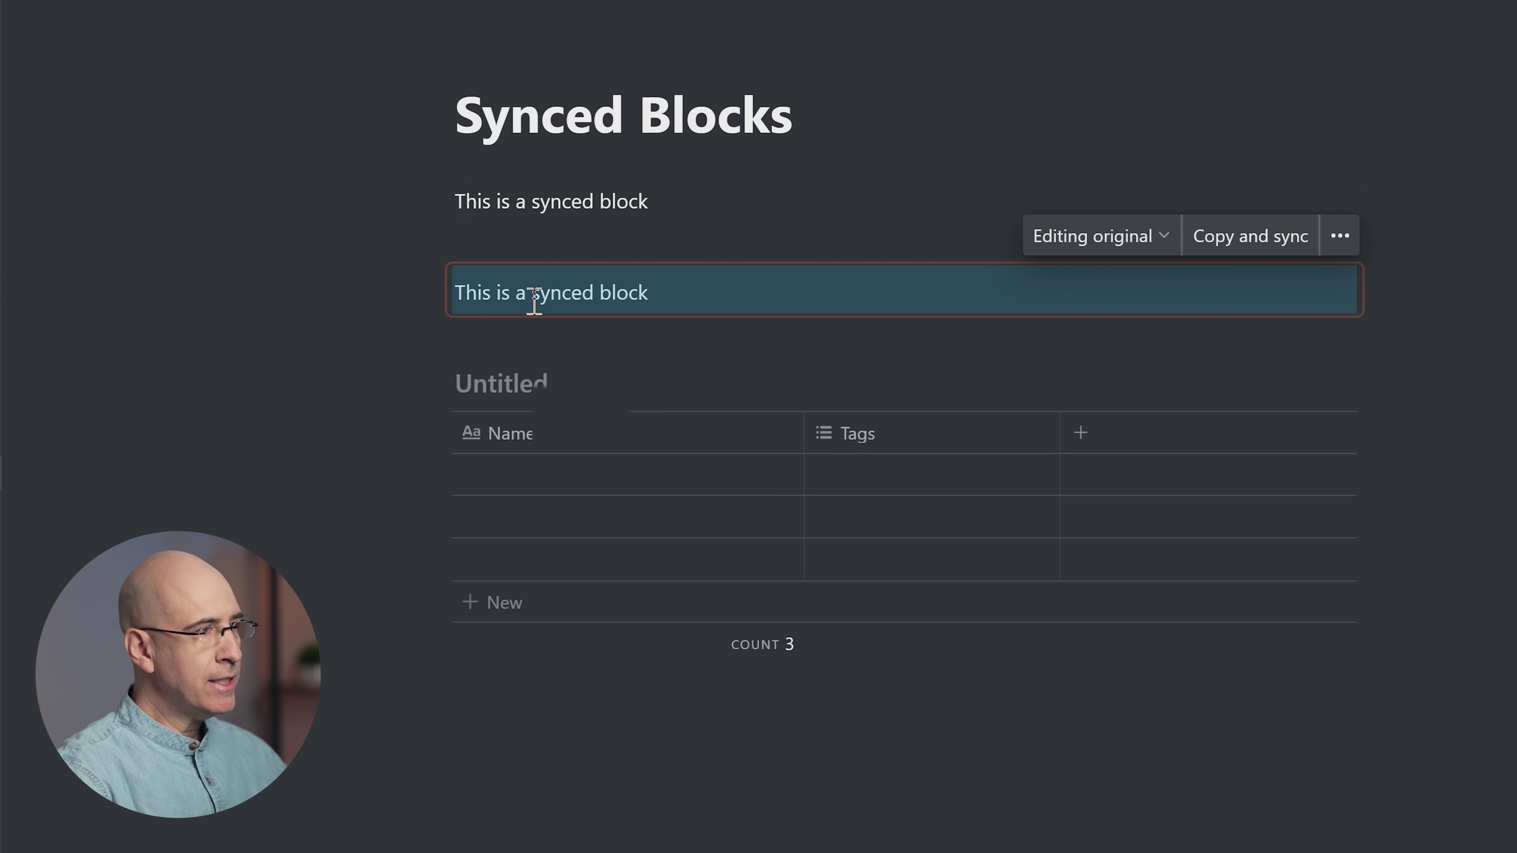
left_click(232, 246)
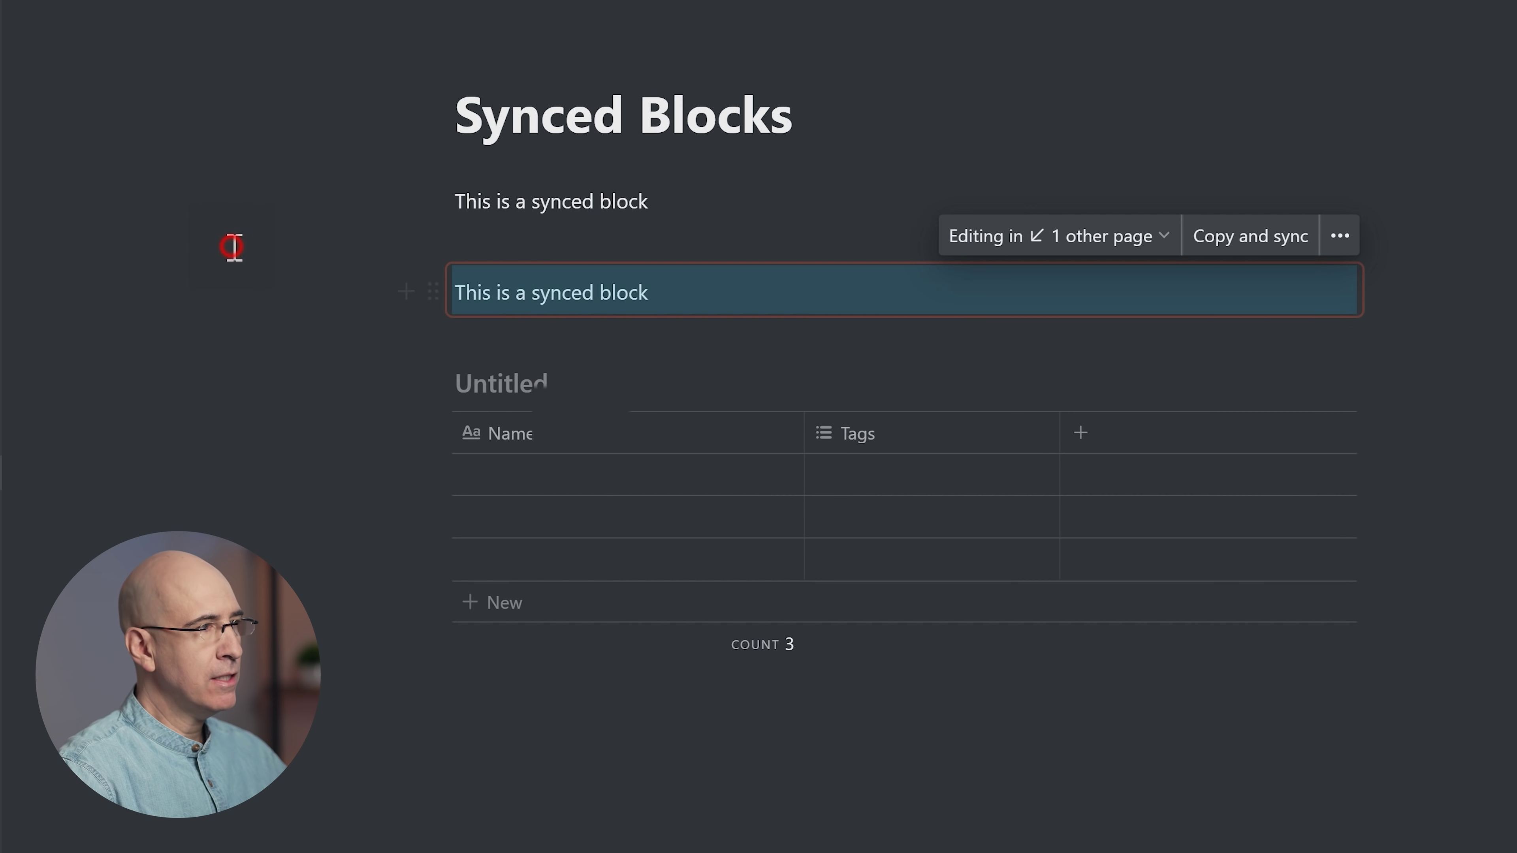
Step: Finish the original to read 'This is a synced block. All changes and additions are synced.'
left_click(796, 206)
type(". Al")
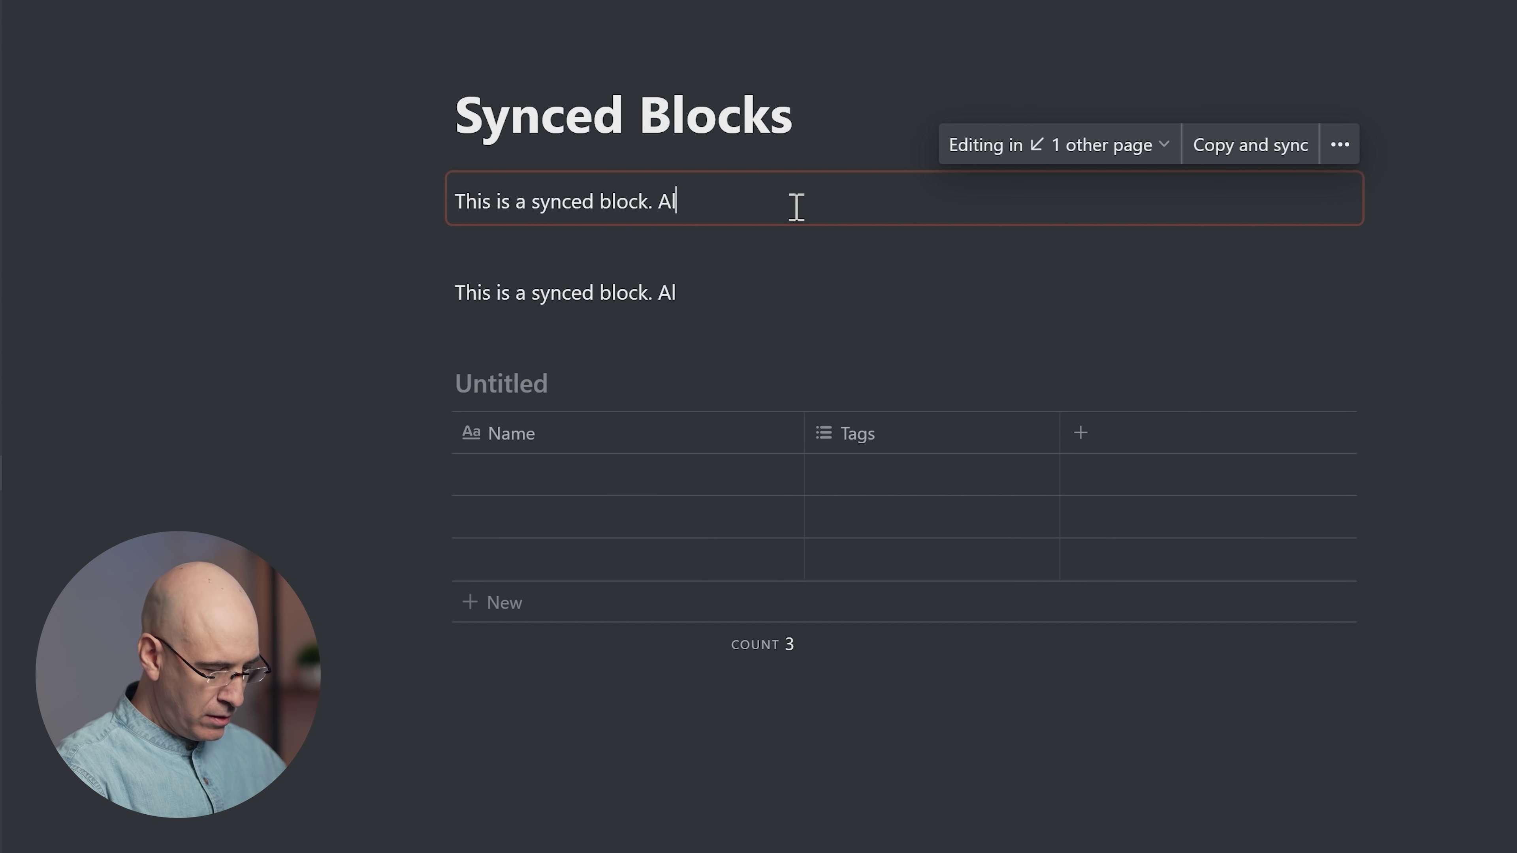
type("l changes and ad")
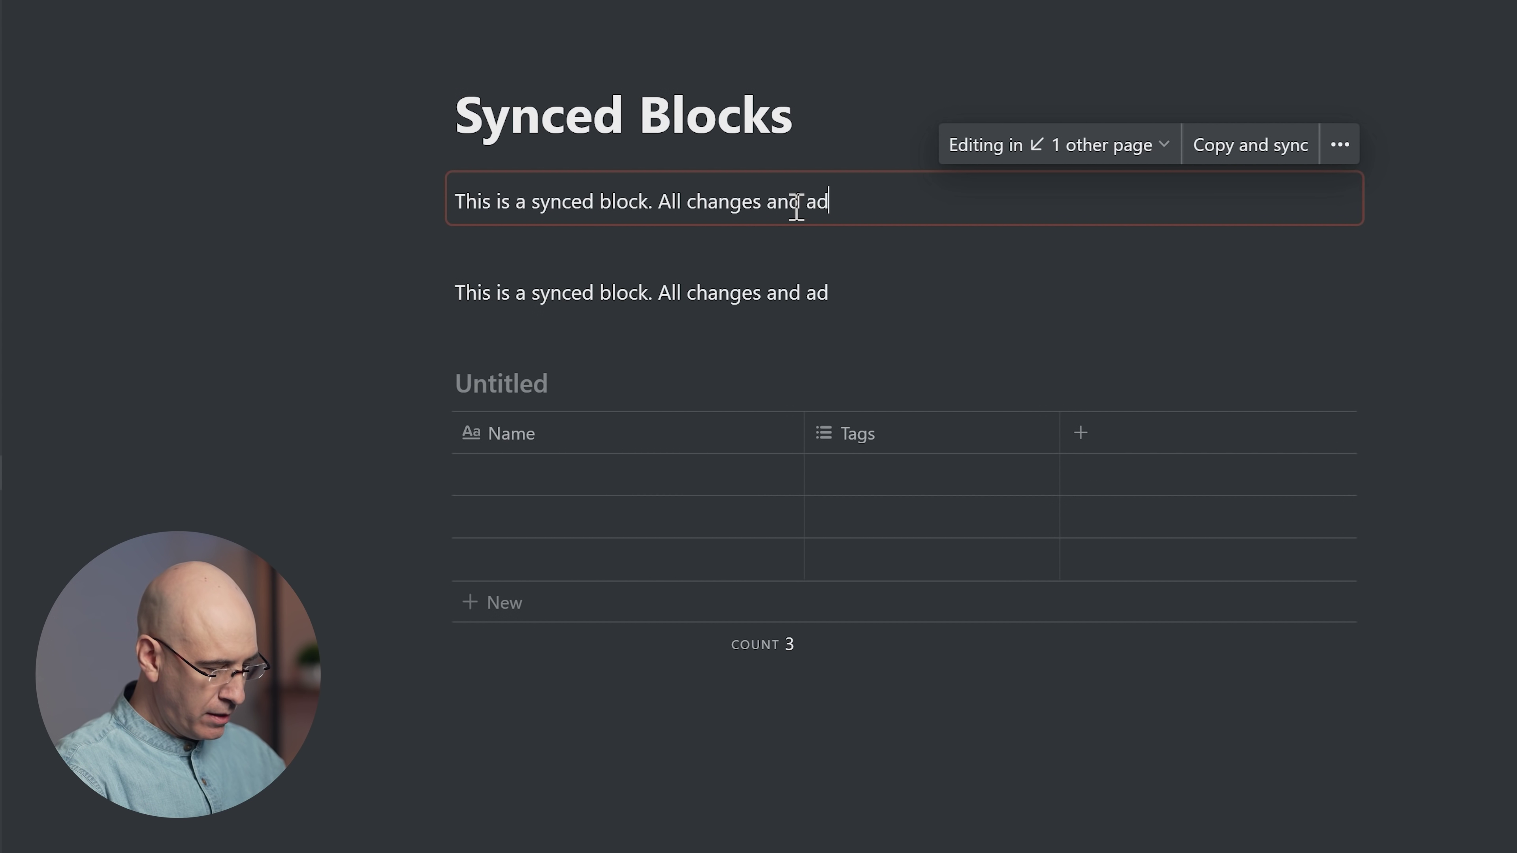
type("ditions are syn")
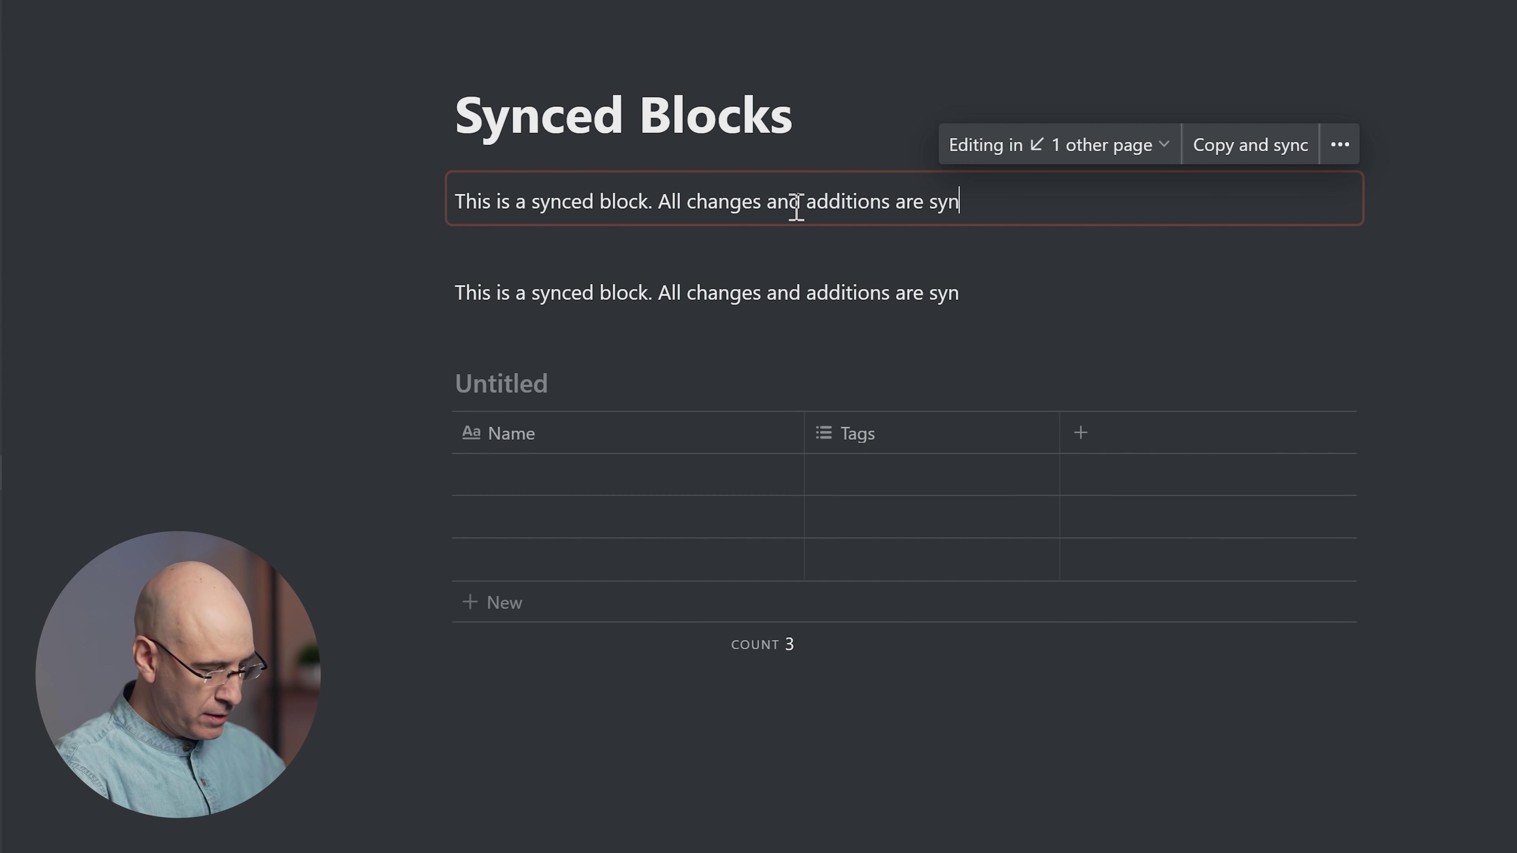
type("ced.")
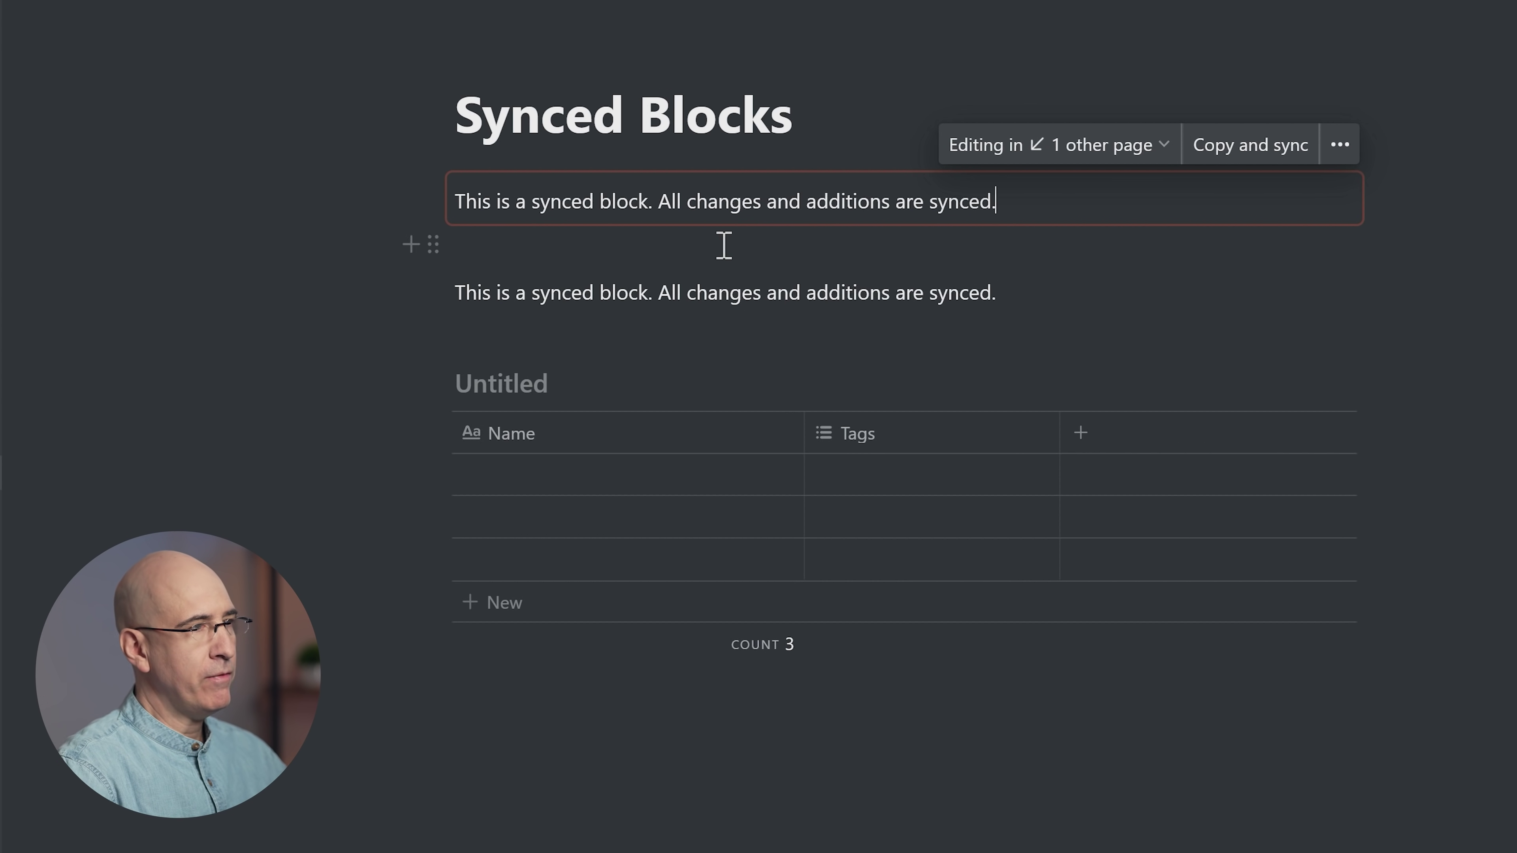
key("Escape")
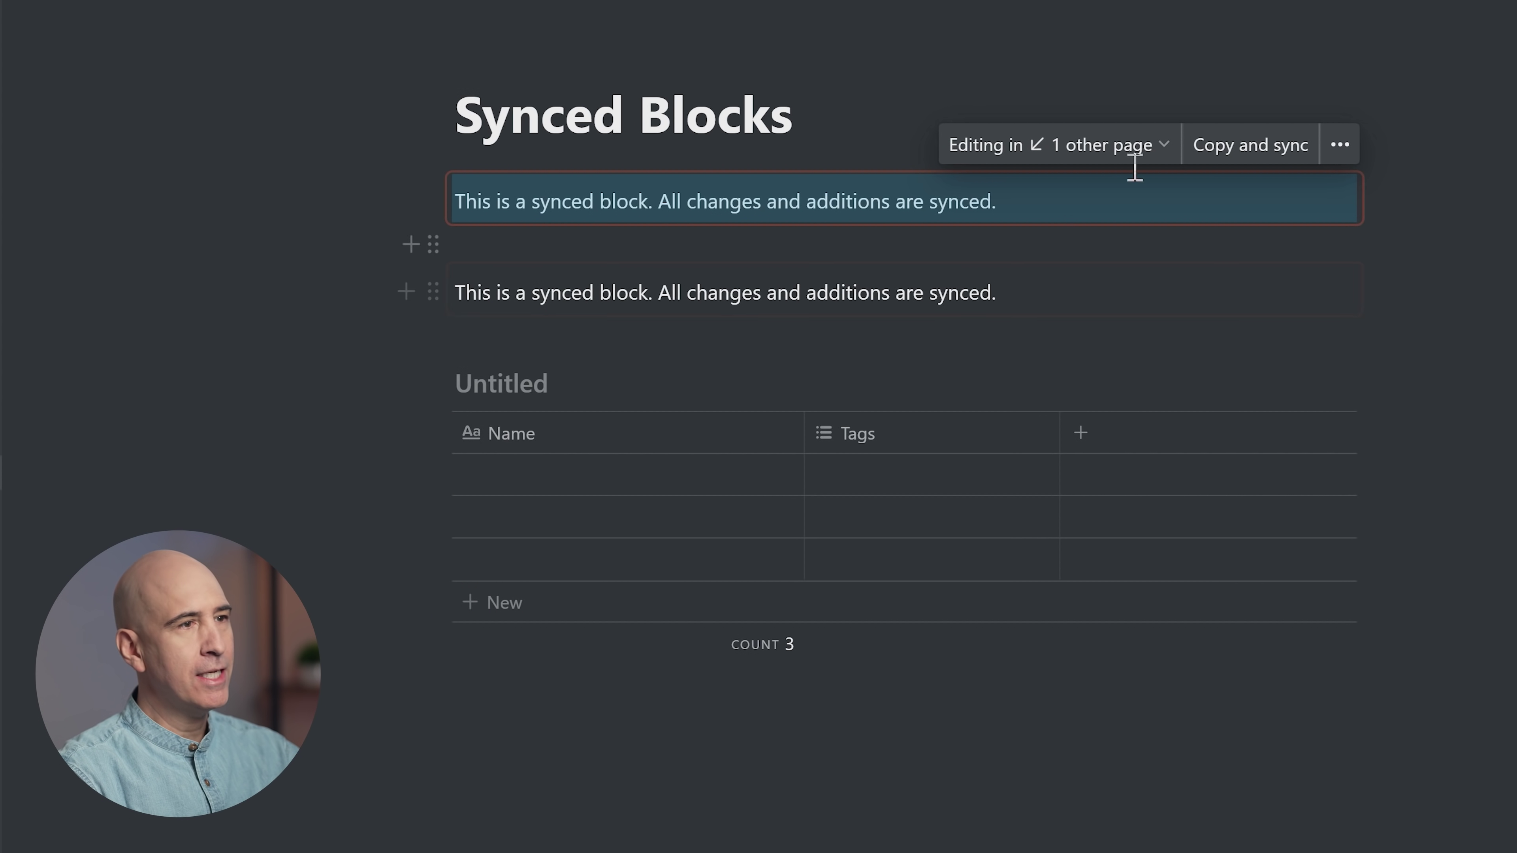
Step: Check which pages share the synced block, then title a new page 'Synced Block 2'
left_click(1107, 149)
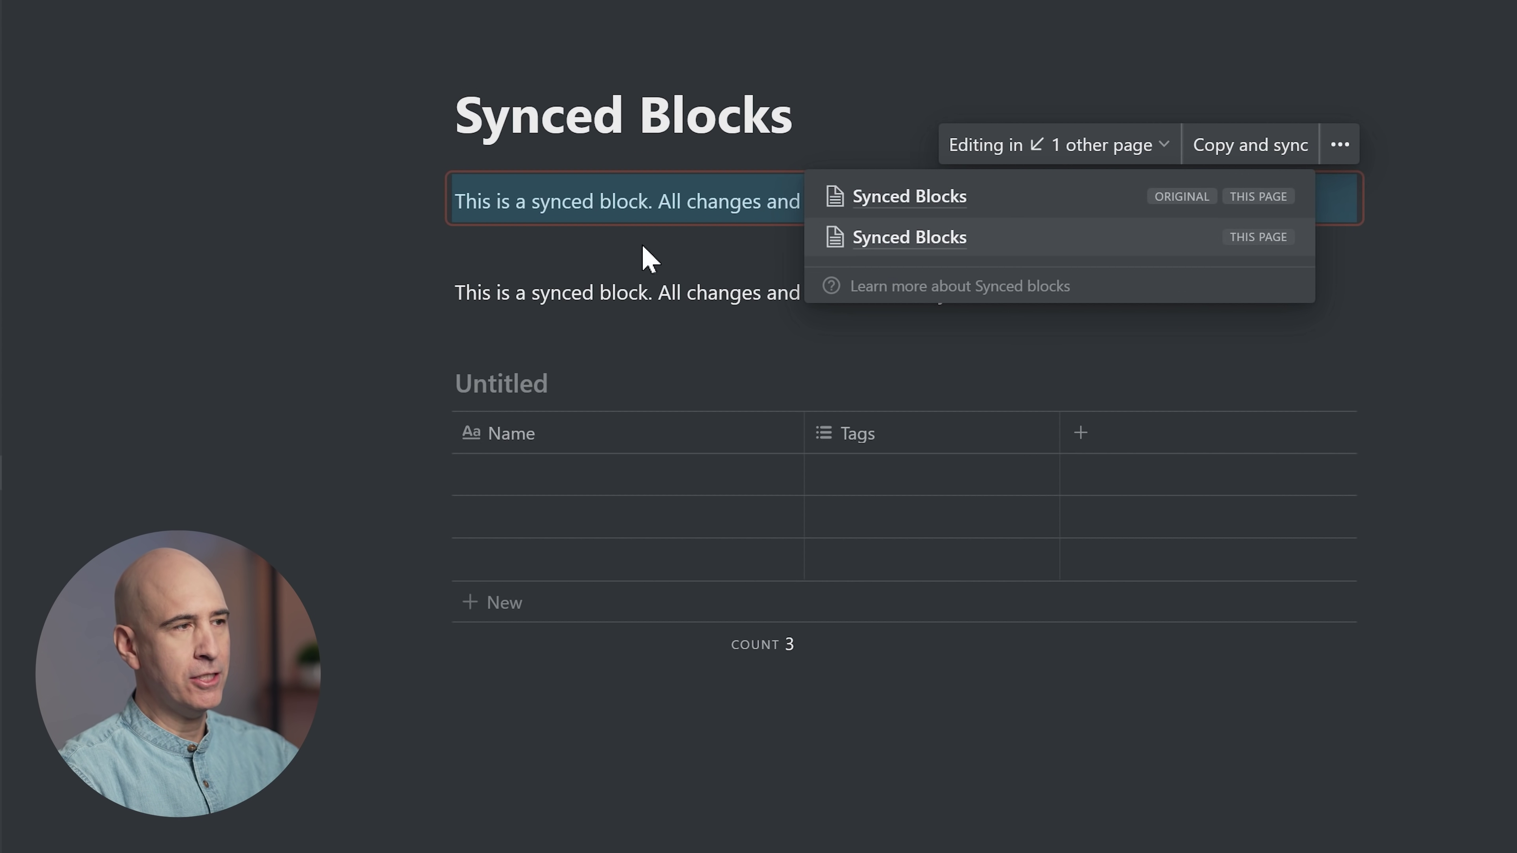
left_click(303, 191)
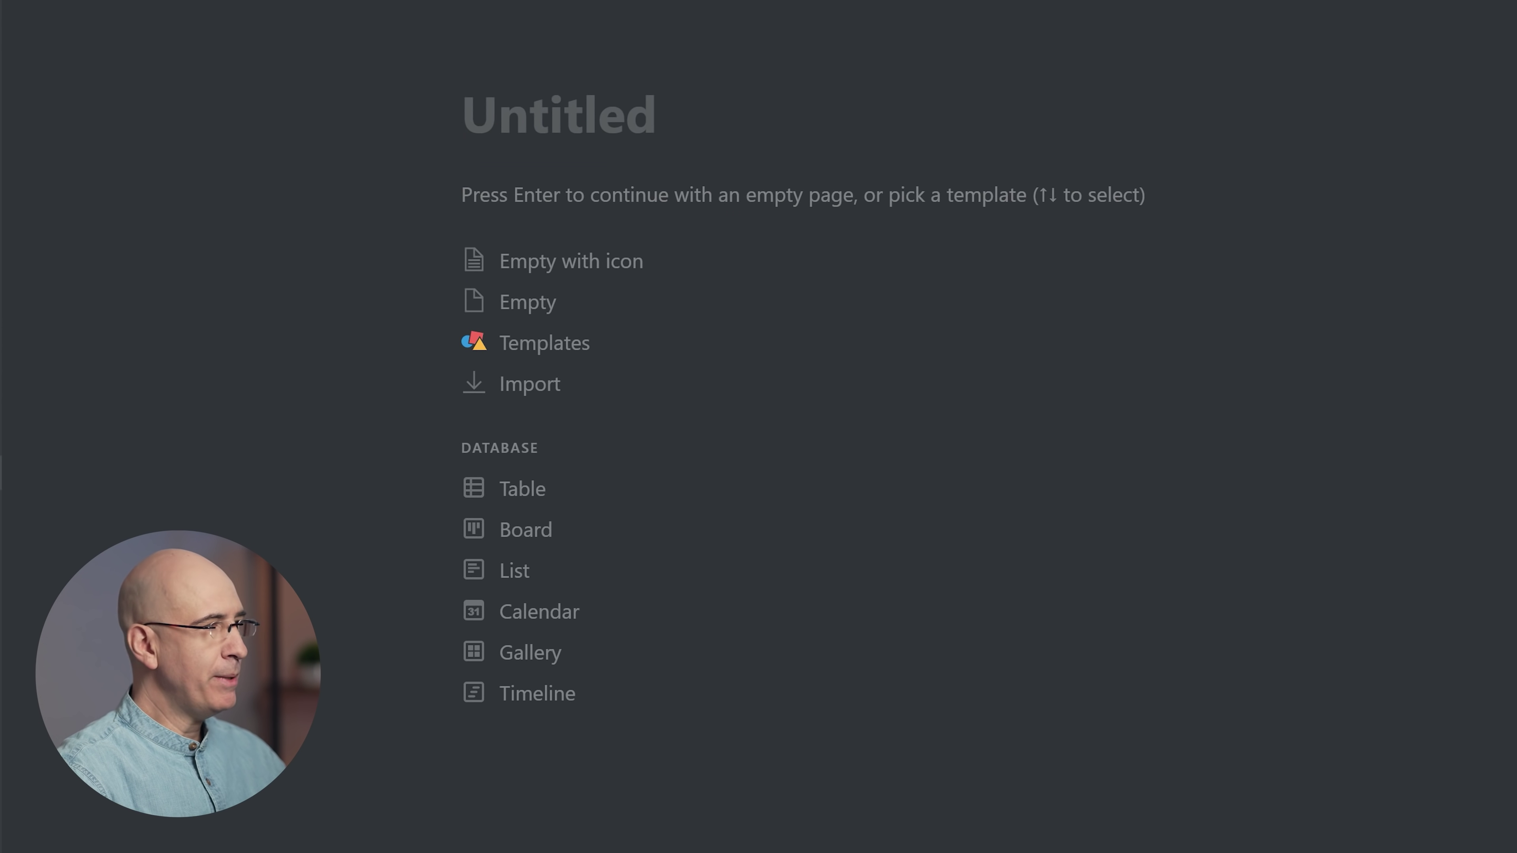
type("Sync")
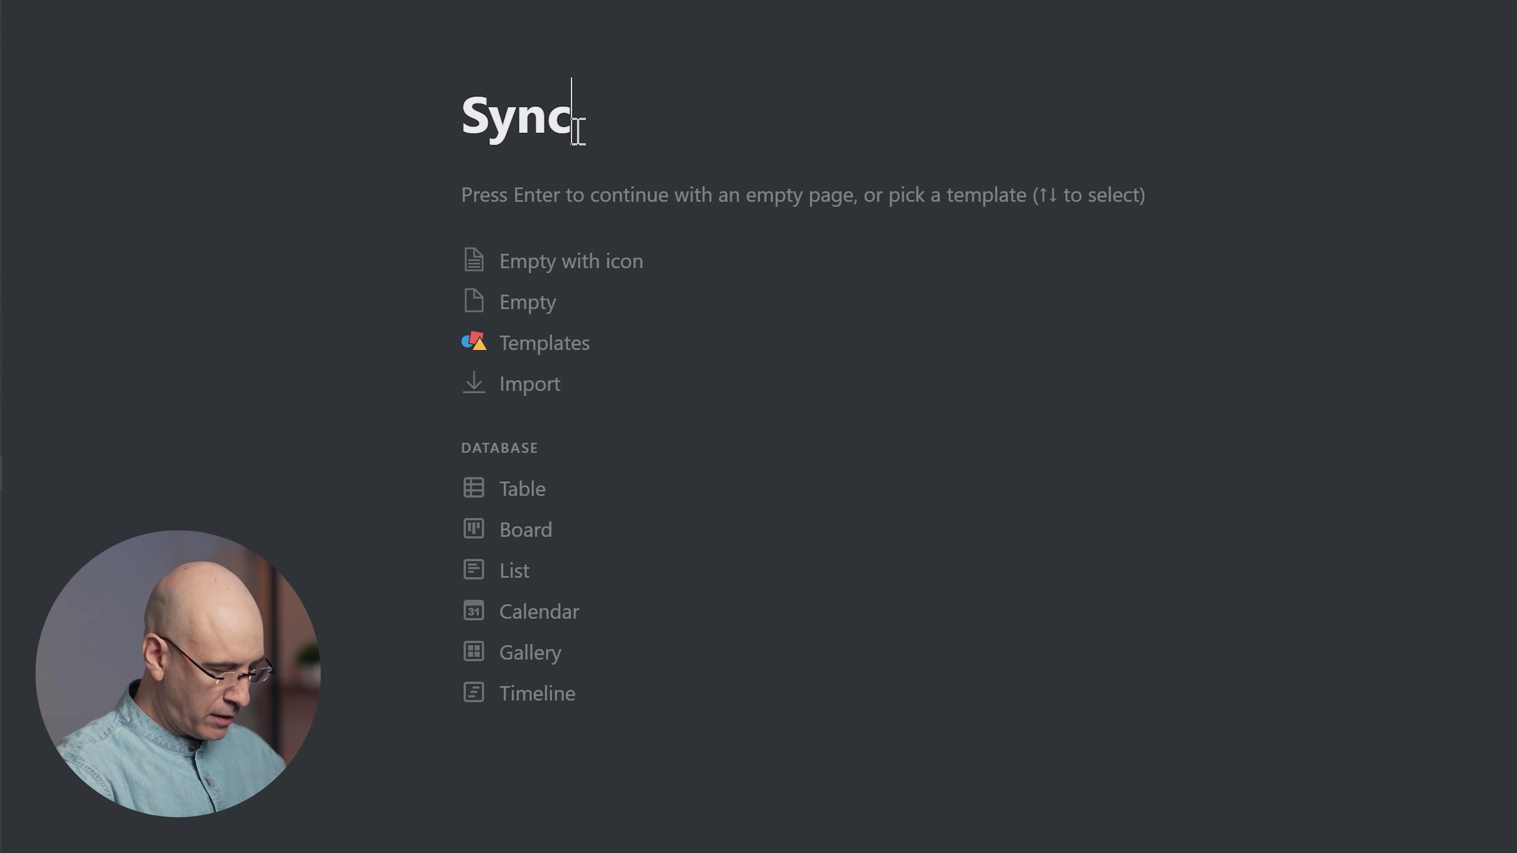
type("ed Block 2")
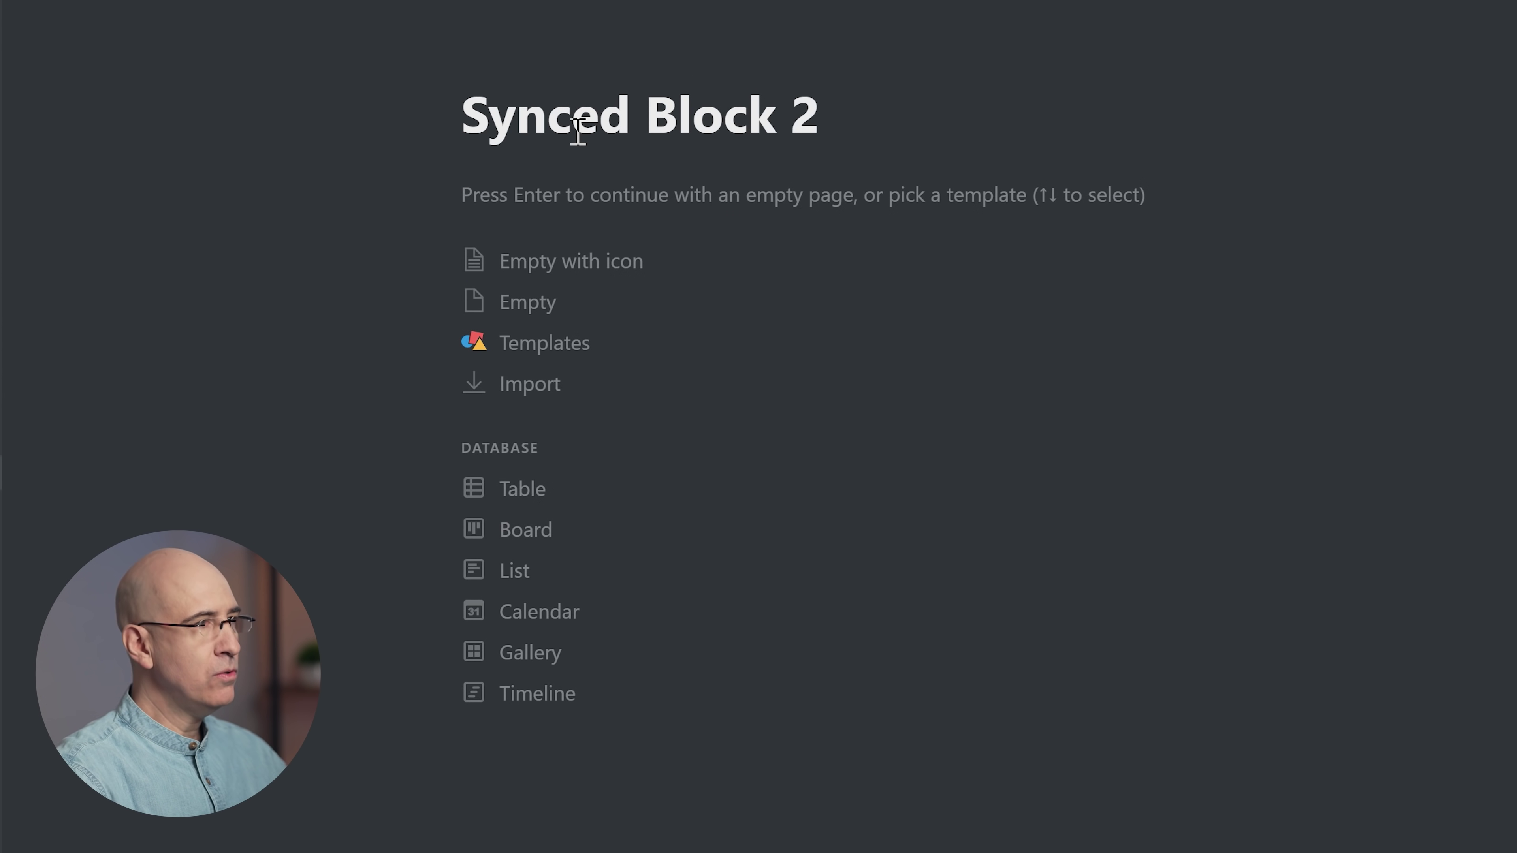
Step: Paste the synced block into Synced Block 2, review its sharing pages, and title the table 'Data Table'
key("Return")
type("This is a synced block. All changes and additions are synced.")
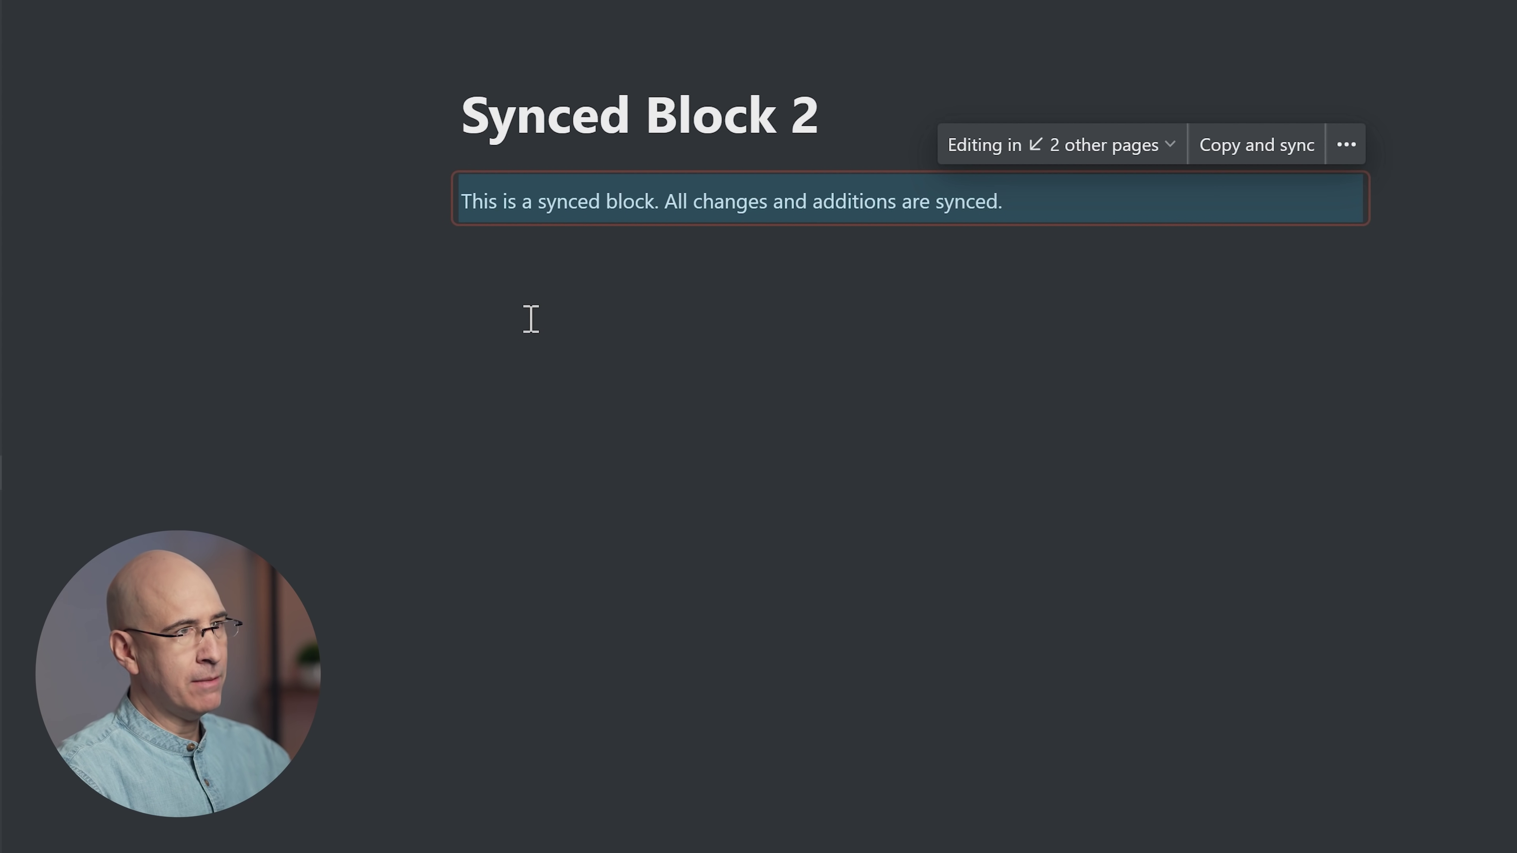
left_click(1100, 158)
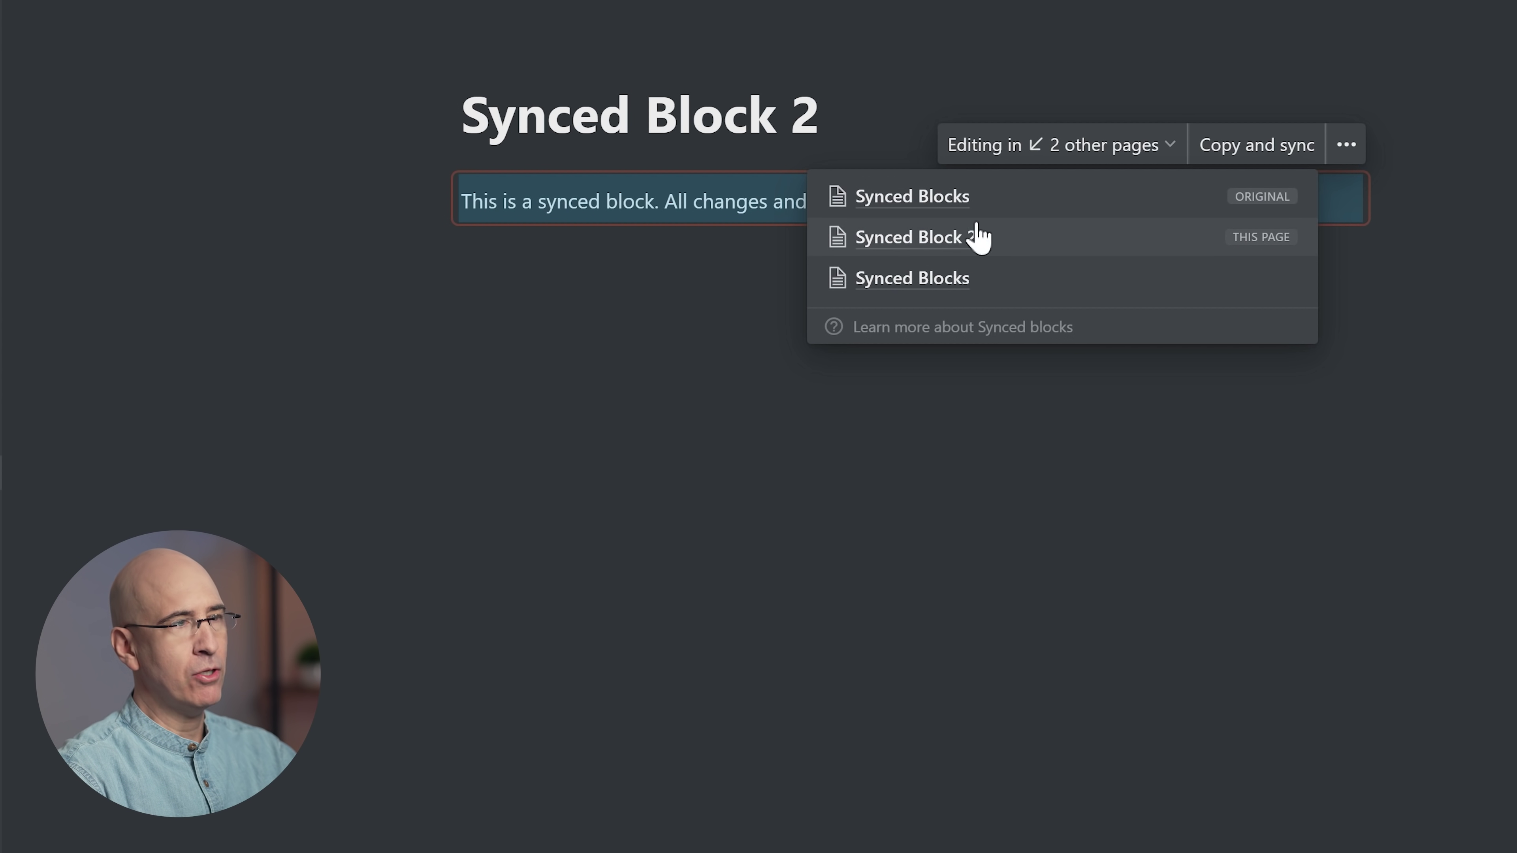
left_click(5, 408)
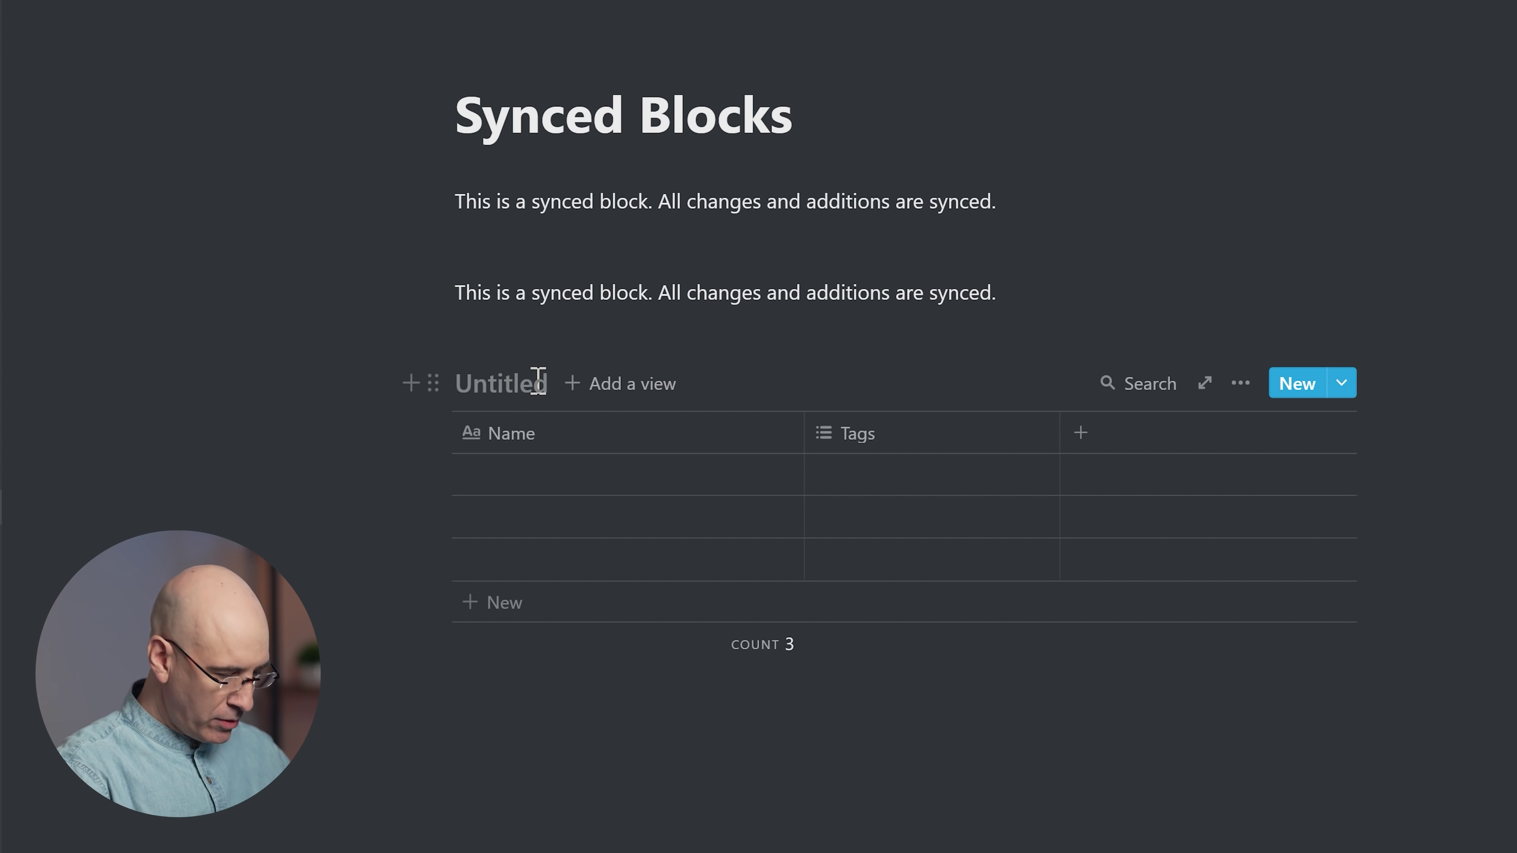
type("Data Table")
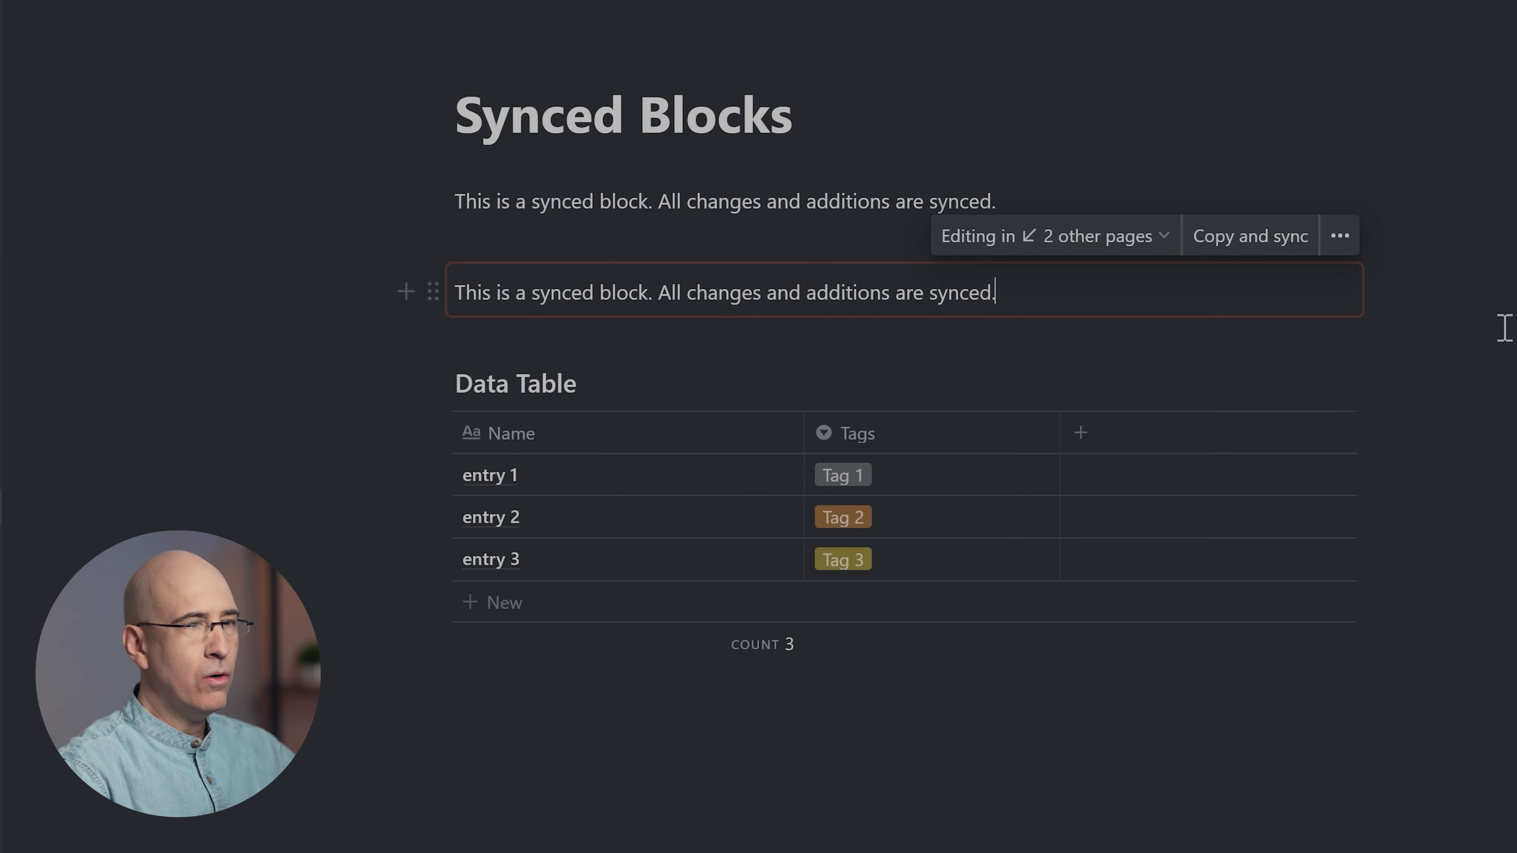
Step: Drag the Data Table into a new synced block and copy it to sync
key("Escape")
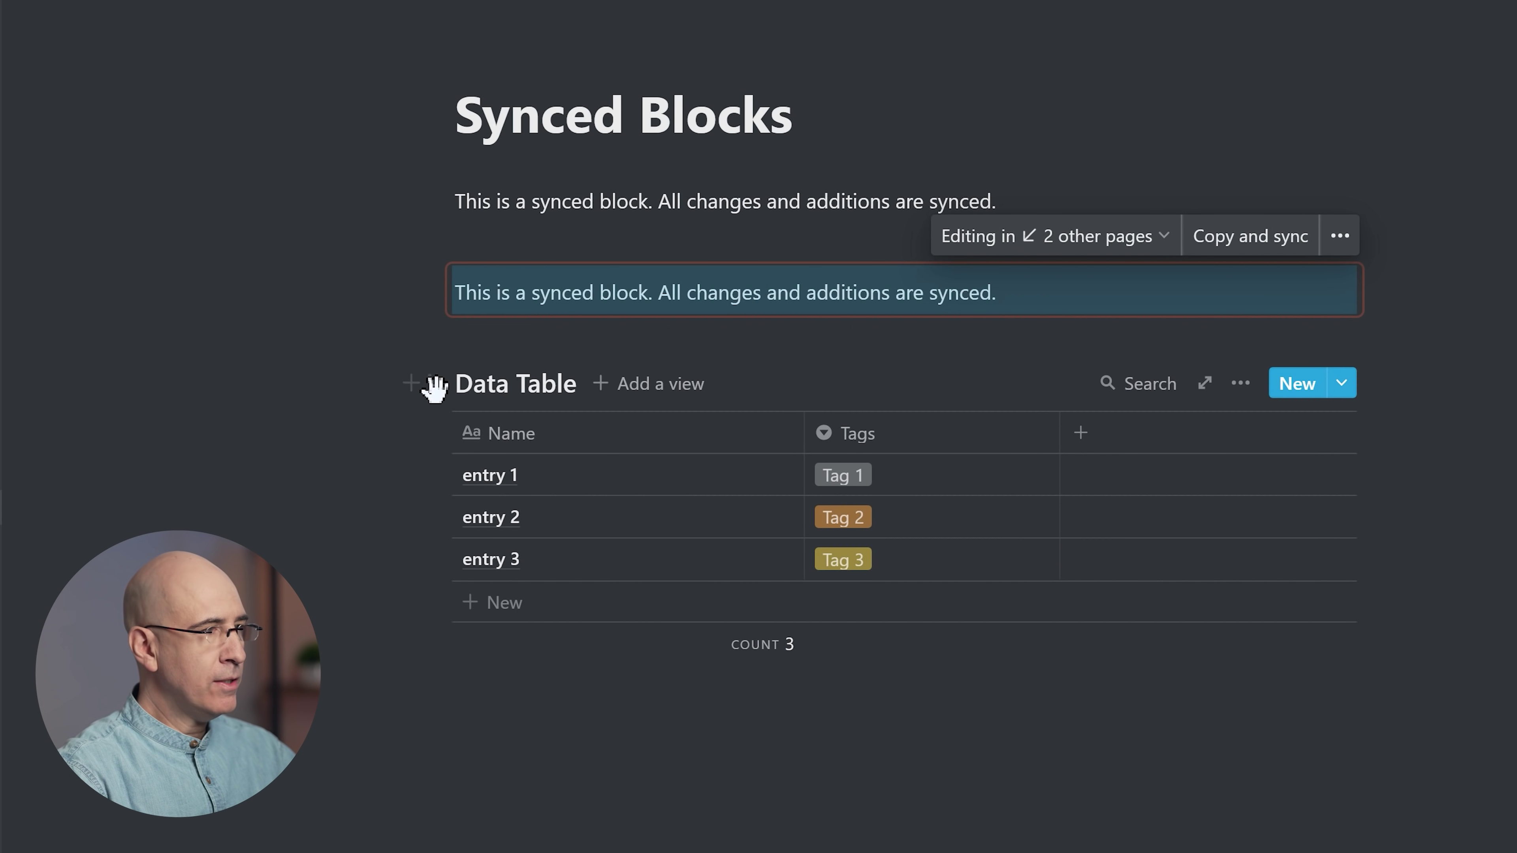
left_click(435, 388)
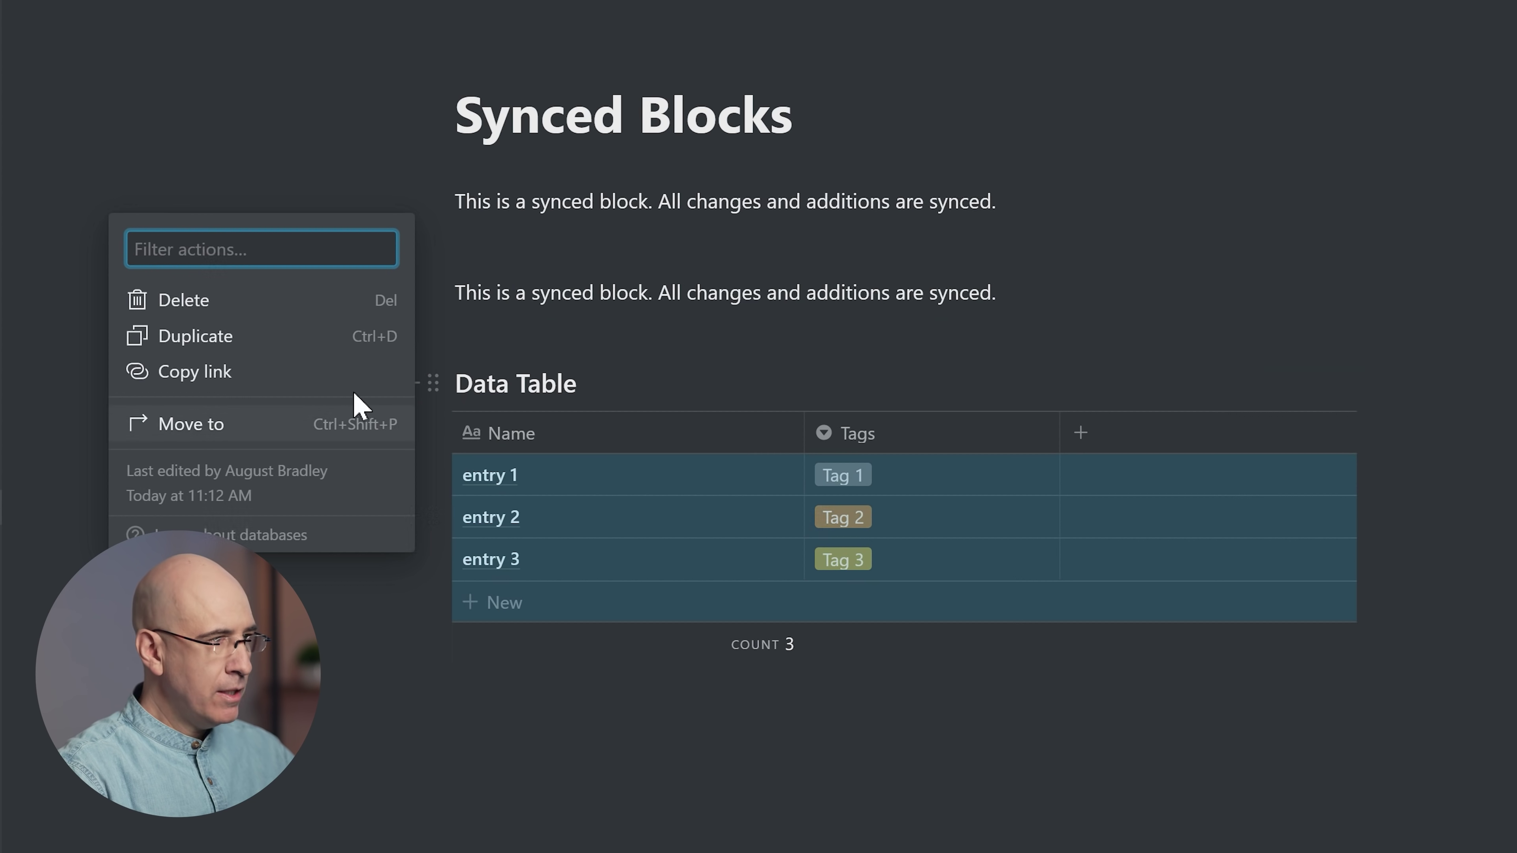
left_click(418, 393)
left_click(433, 385)
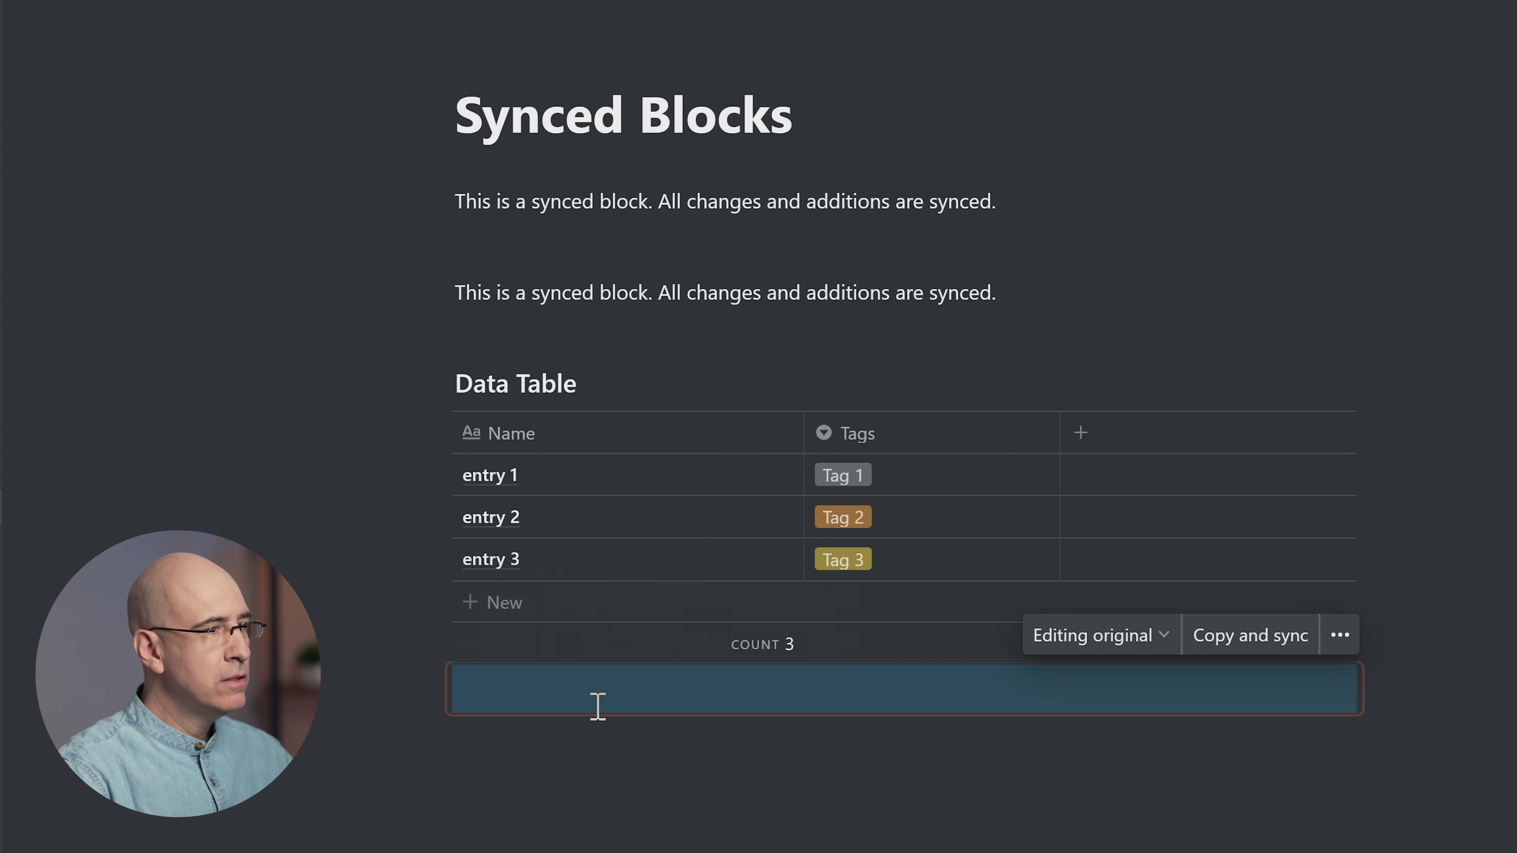
left_click_drag(416, 383, 508, 691)
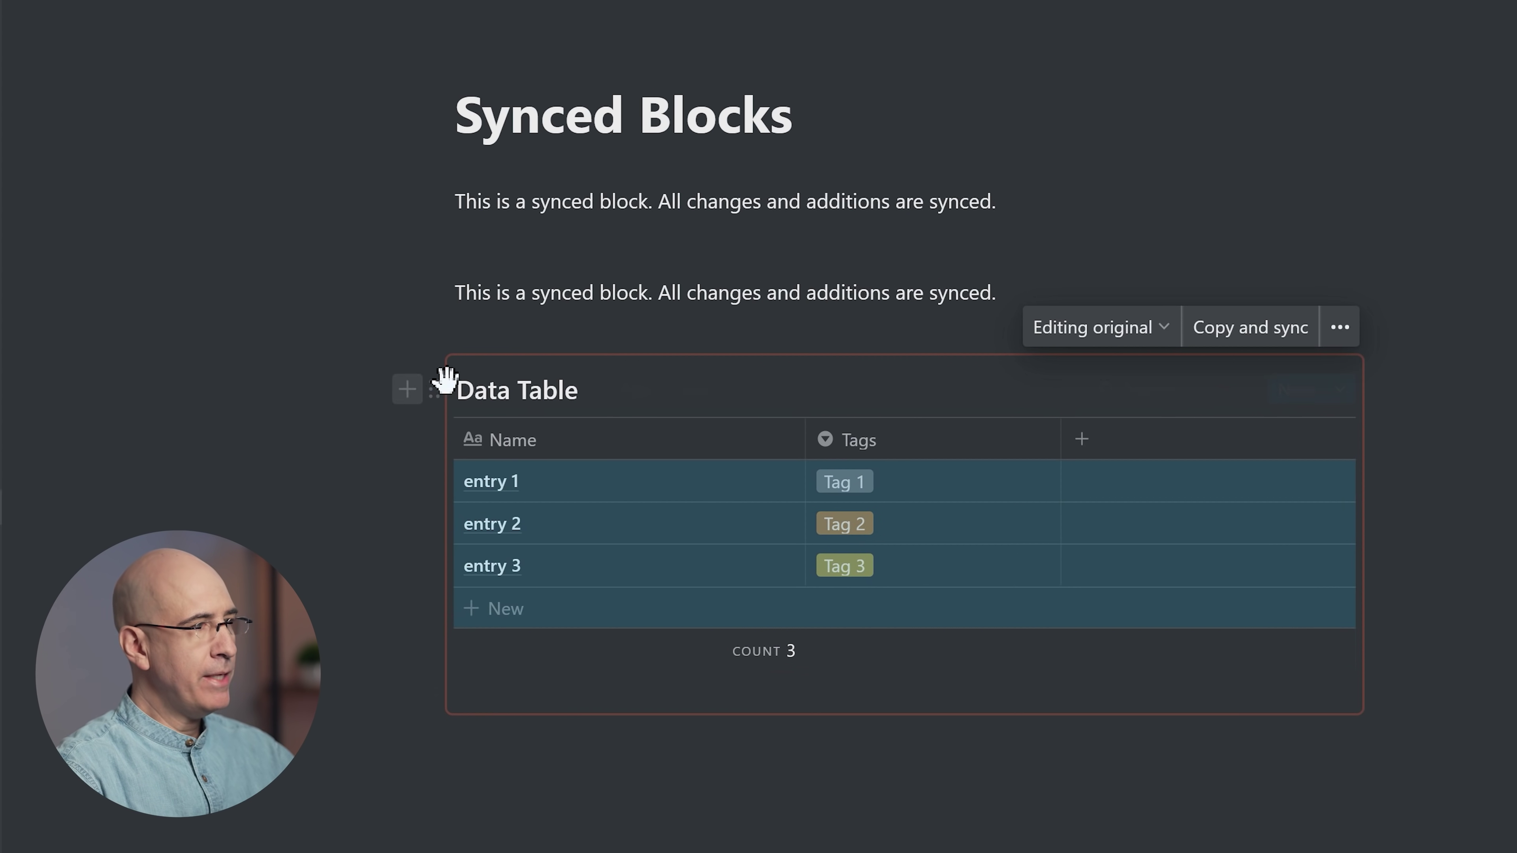
left_click(1245, 330)
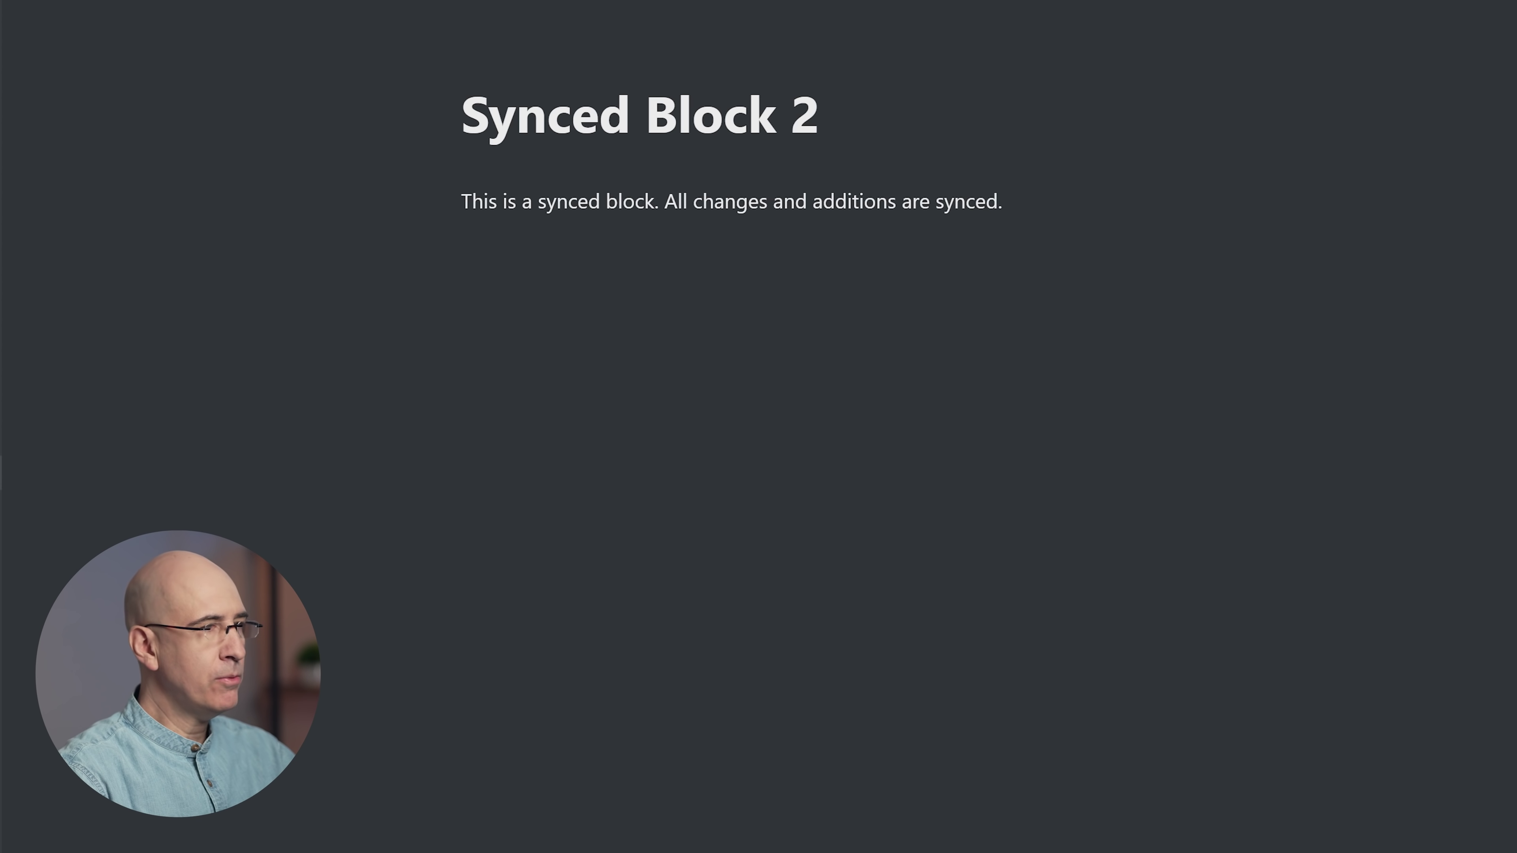
left_click(550, 408)
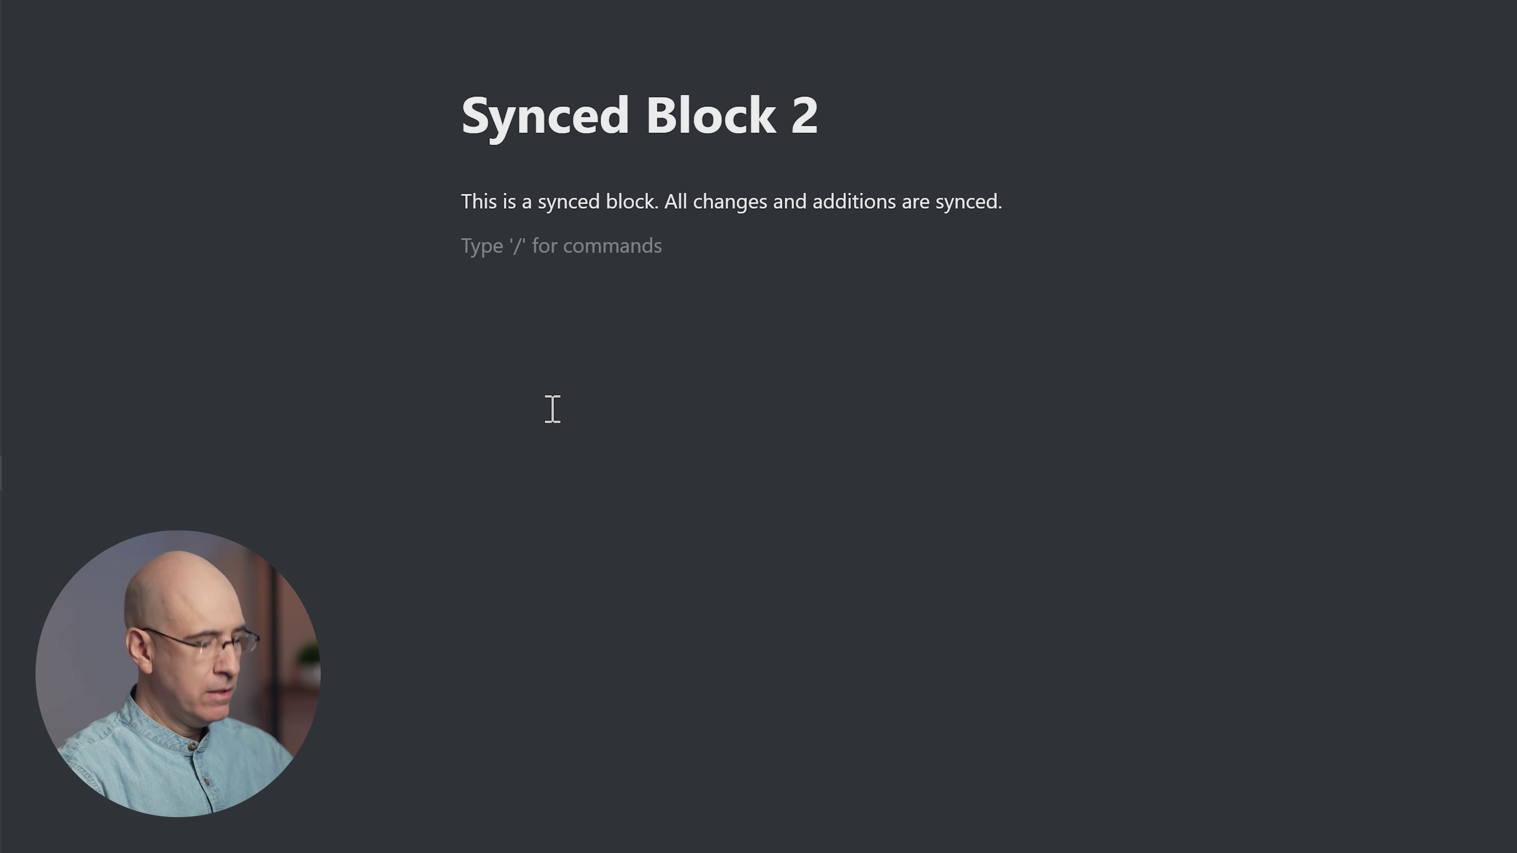
Step: Paste the synced Data Table onto Synced Block 2 and add a filter rule
key("ctrl+v")
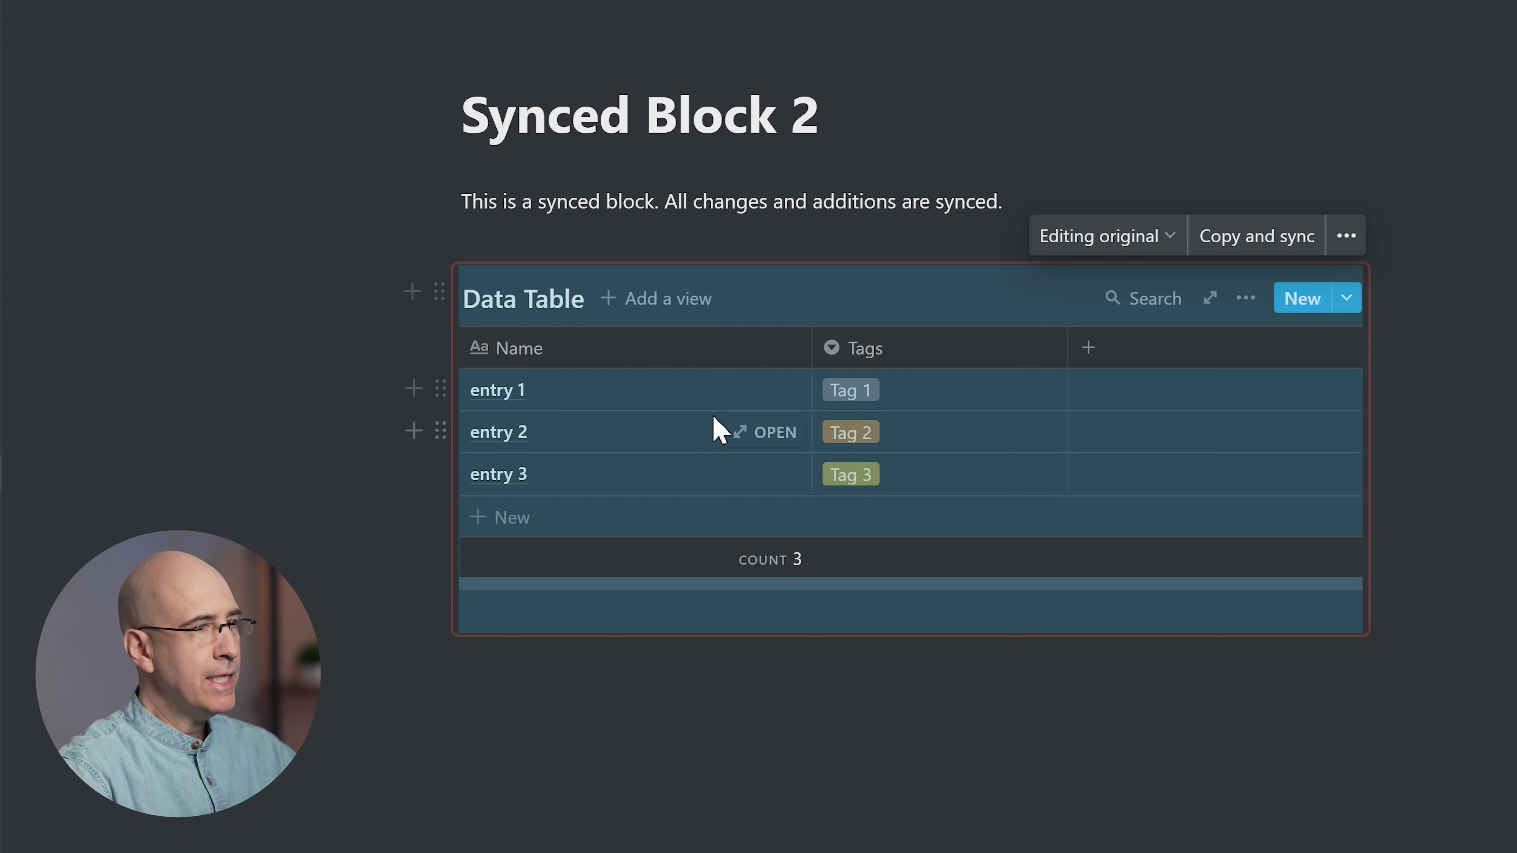
left_click(1245, 297)
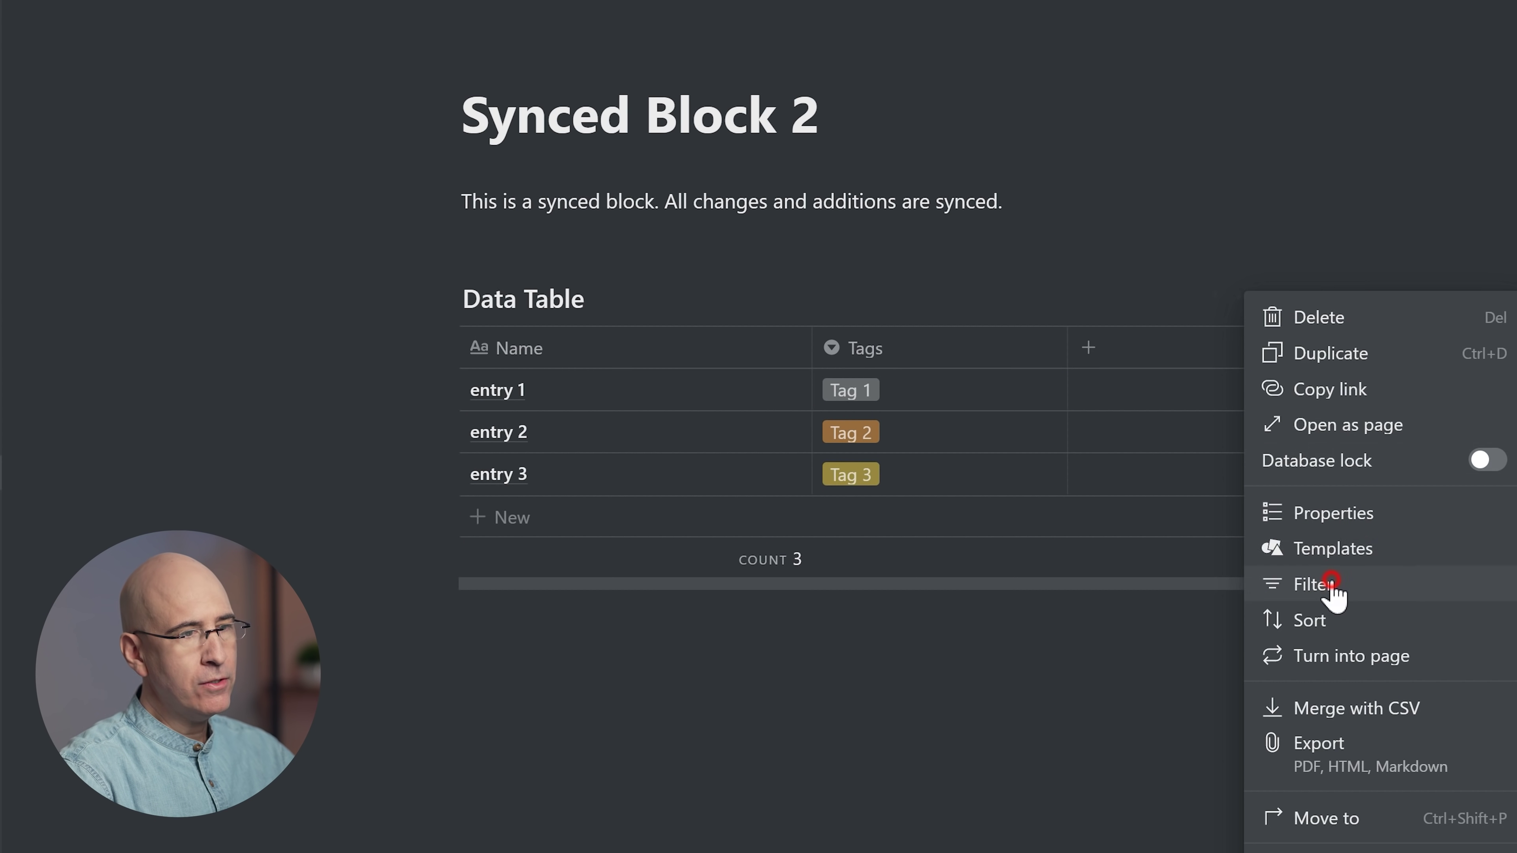
left_click(1314, 585)
left_click(780, 533)
left_click(795, 584)
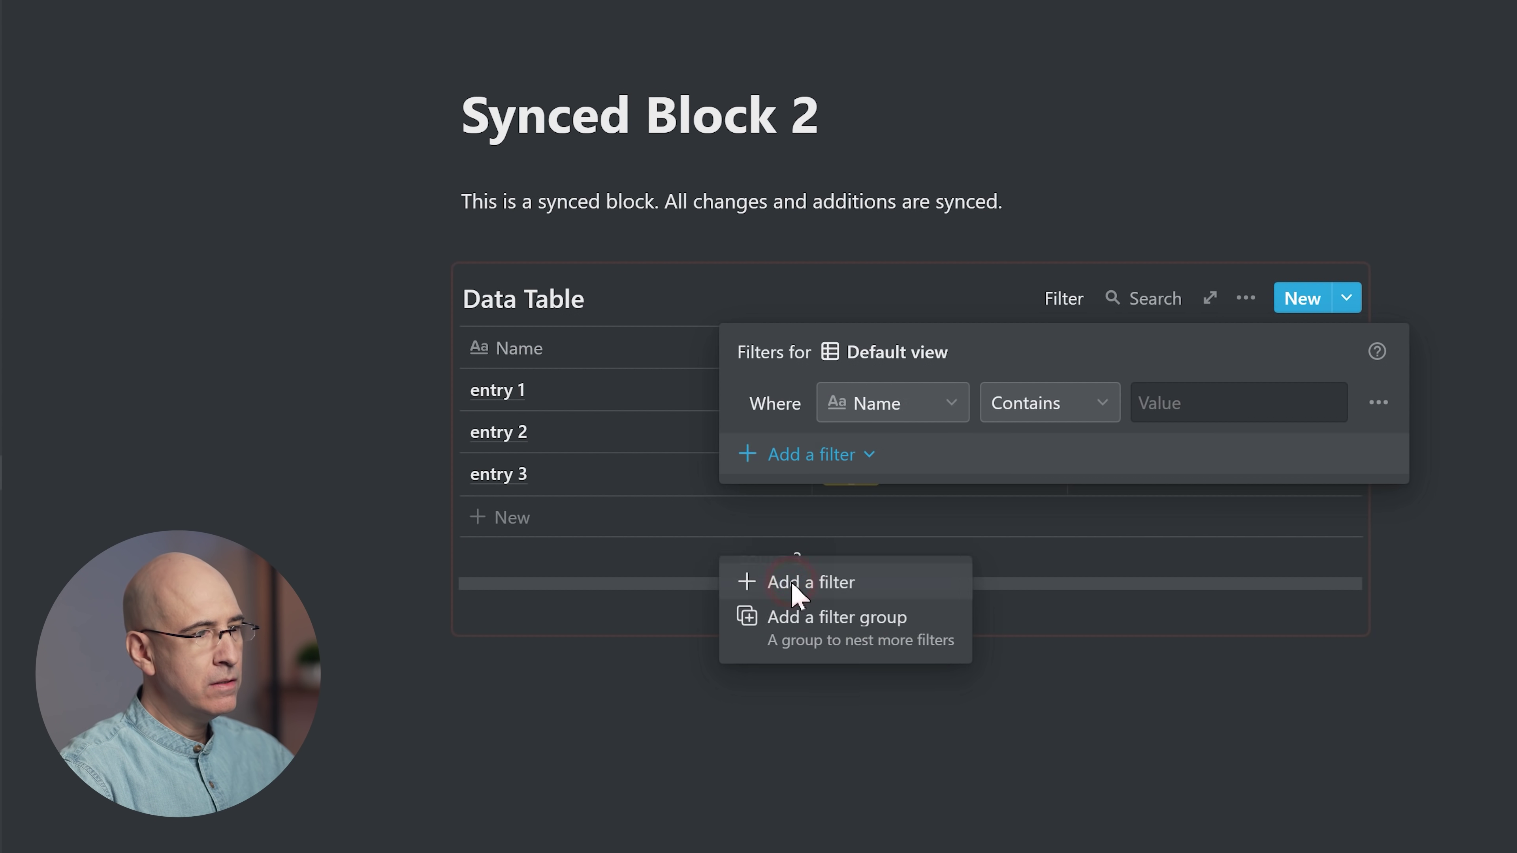
Step: Filter the table to Tags is Tag 2, then clear the first synced block's sentence
left_click(907, 412)
left_click(851, 546)
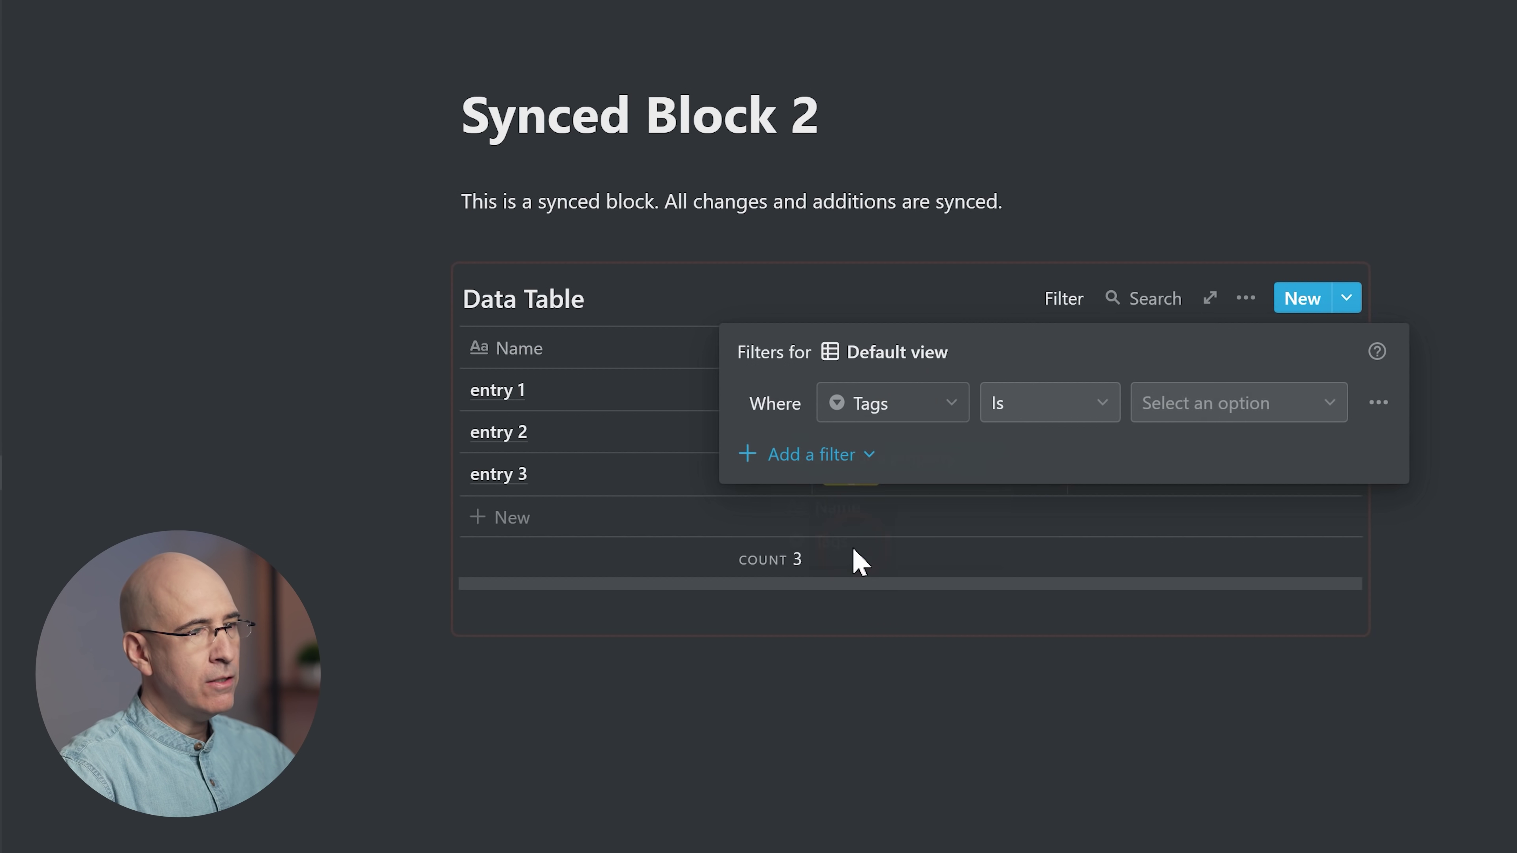
left_click(1233, 413)
left_click(1195, 580)
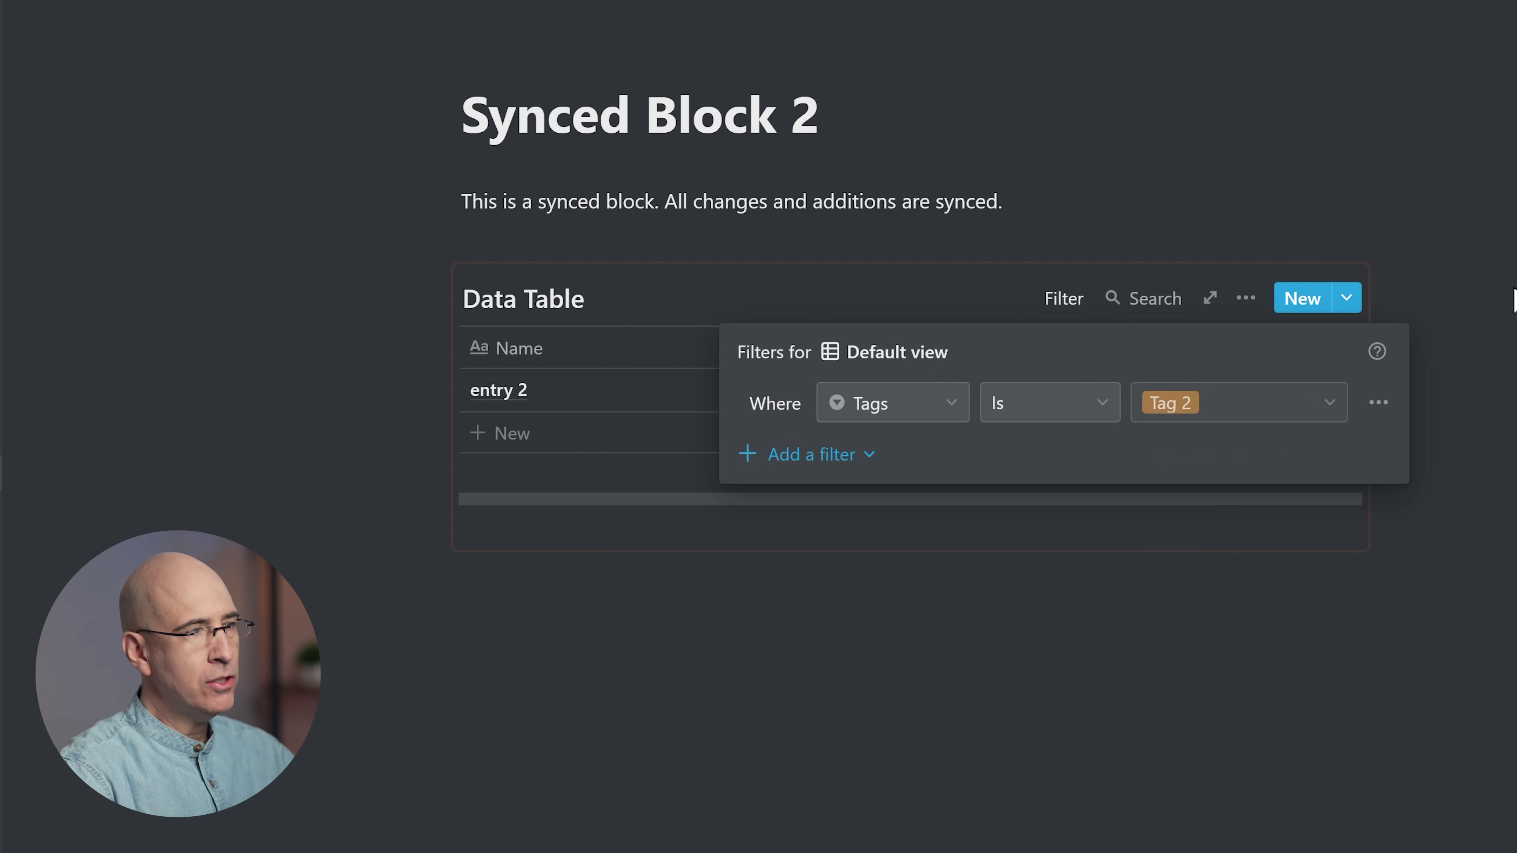
left_click(1174, 518)
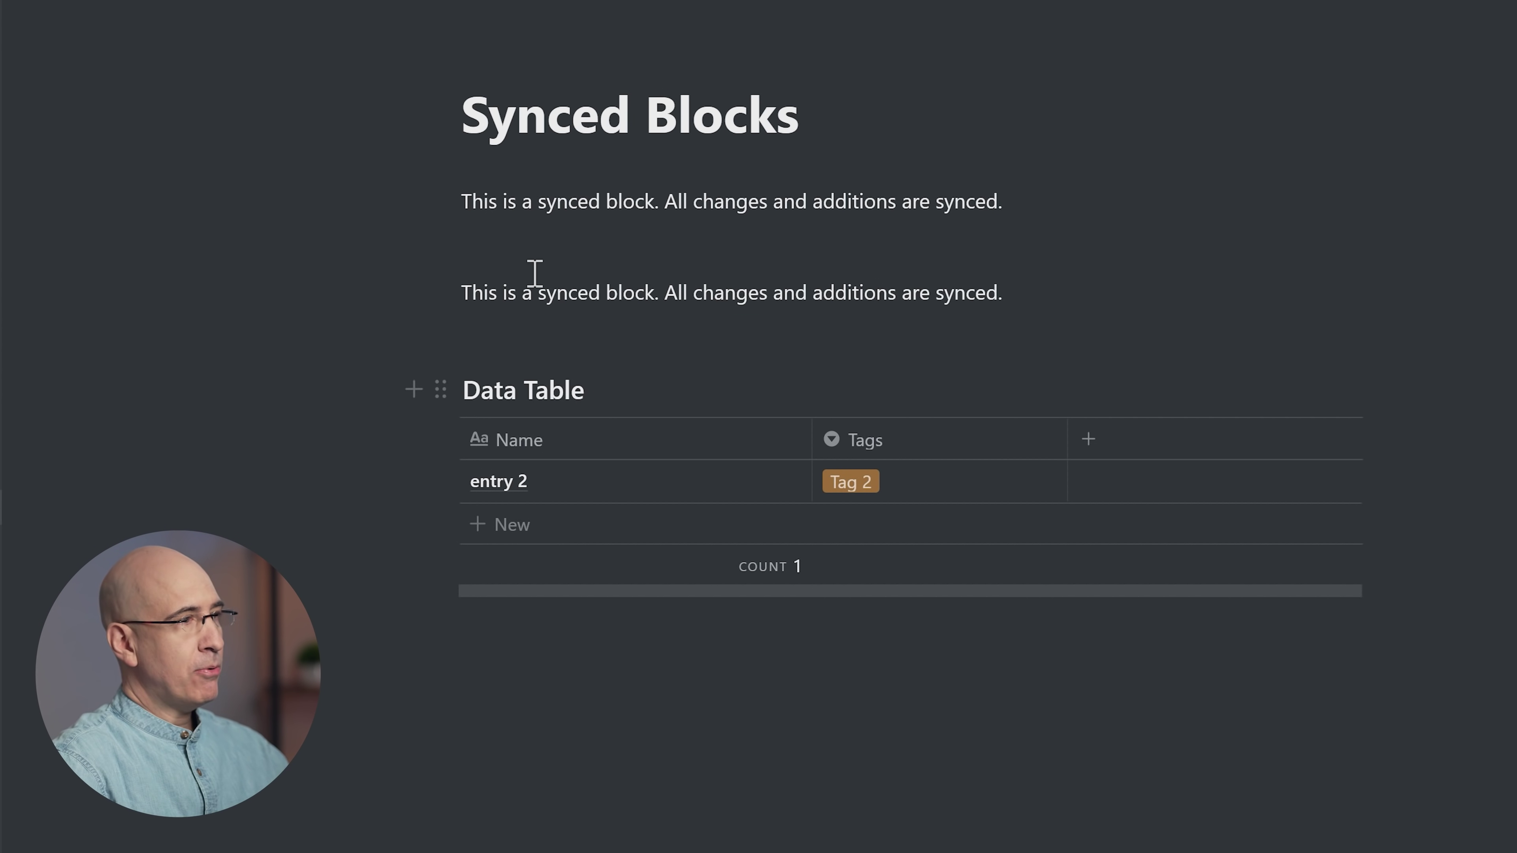
left_click(550, 236)
key("ctrl+z")
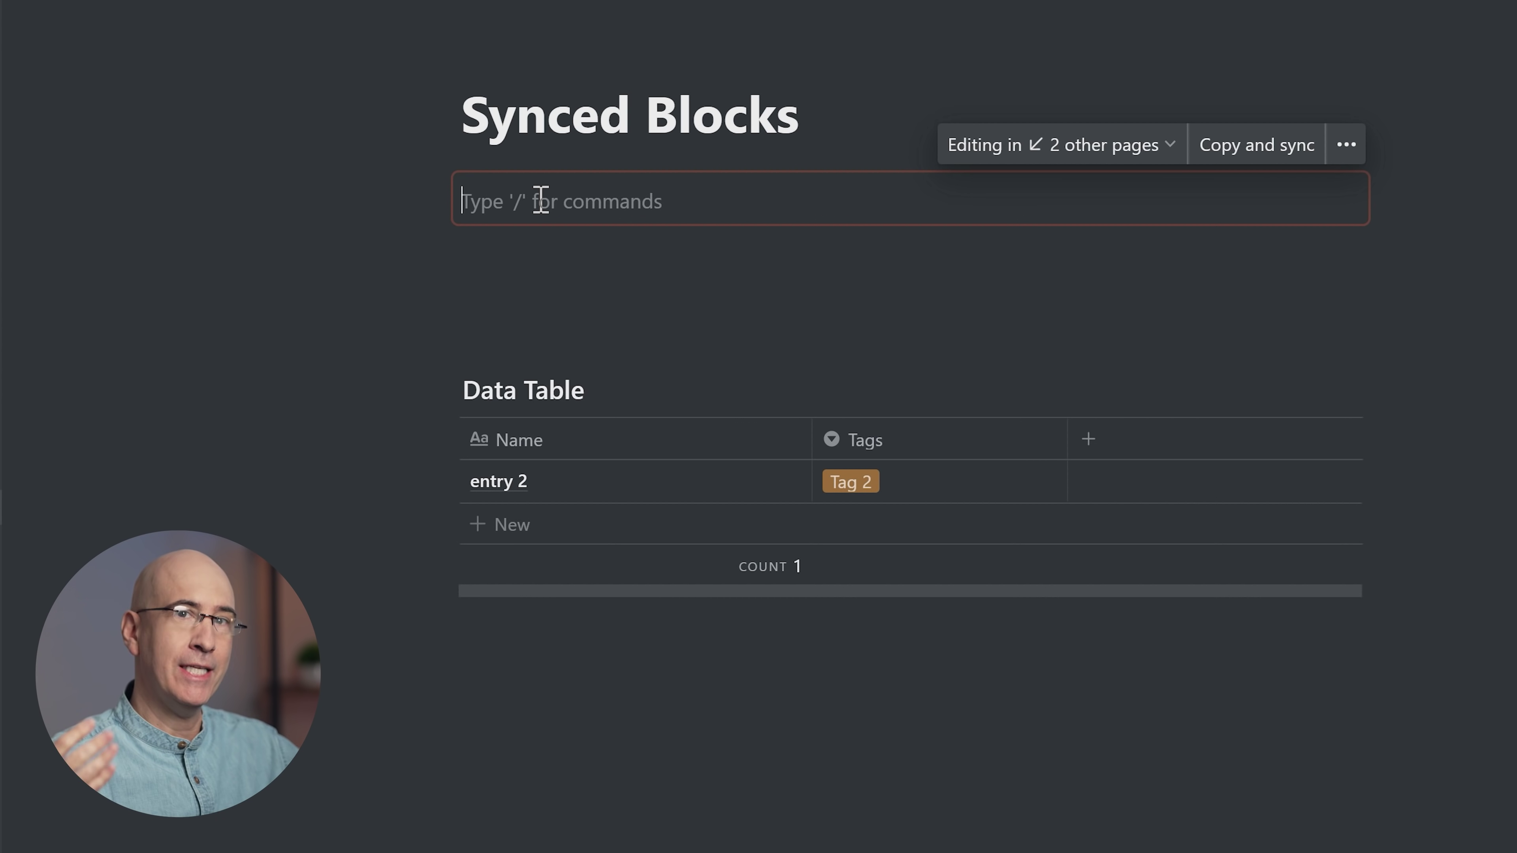
Step: Type 'Action Zone | Alignment Zone | Mind Expansion' into the synced block and try linking Action Zone
type("A")
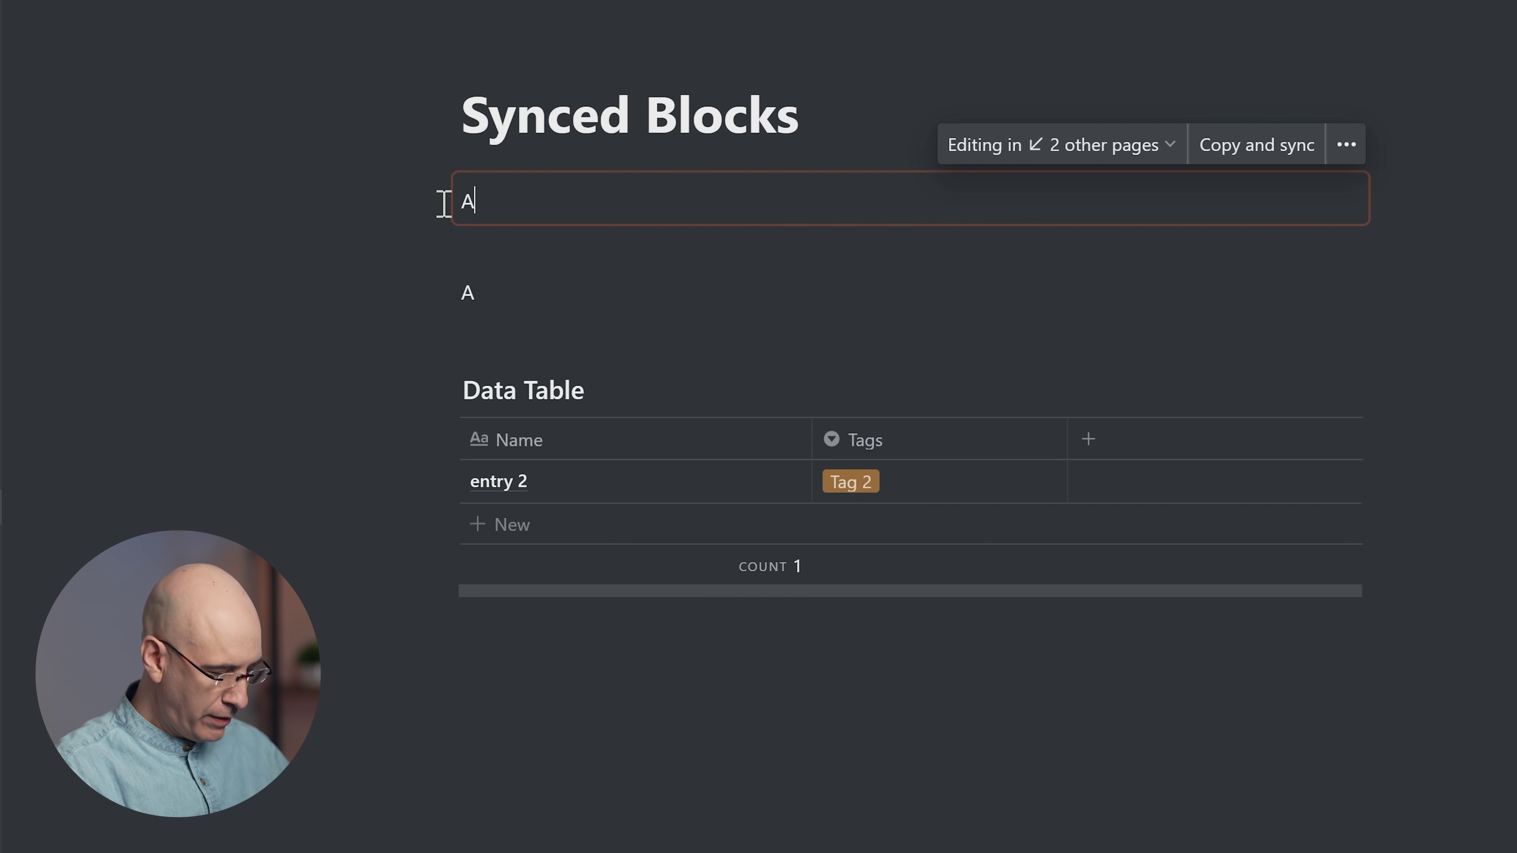
type("ction Zone")
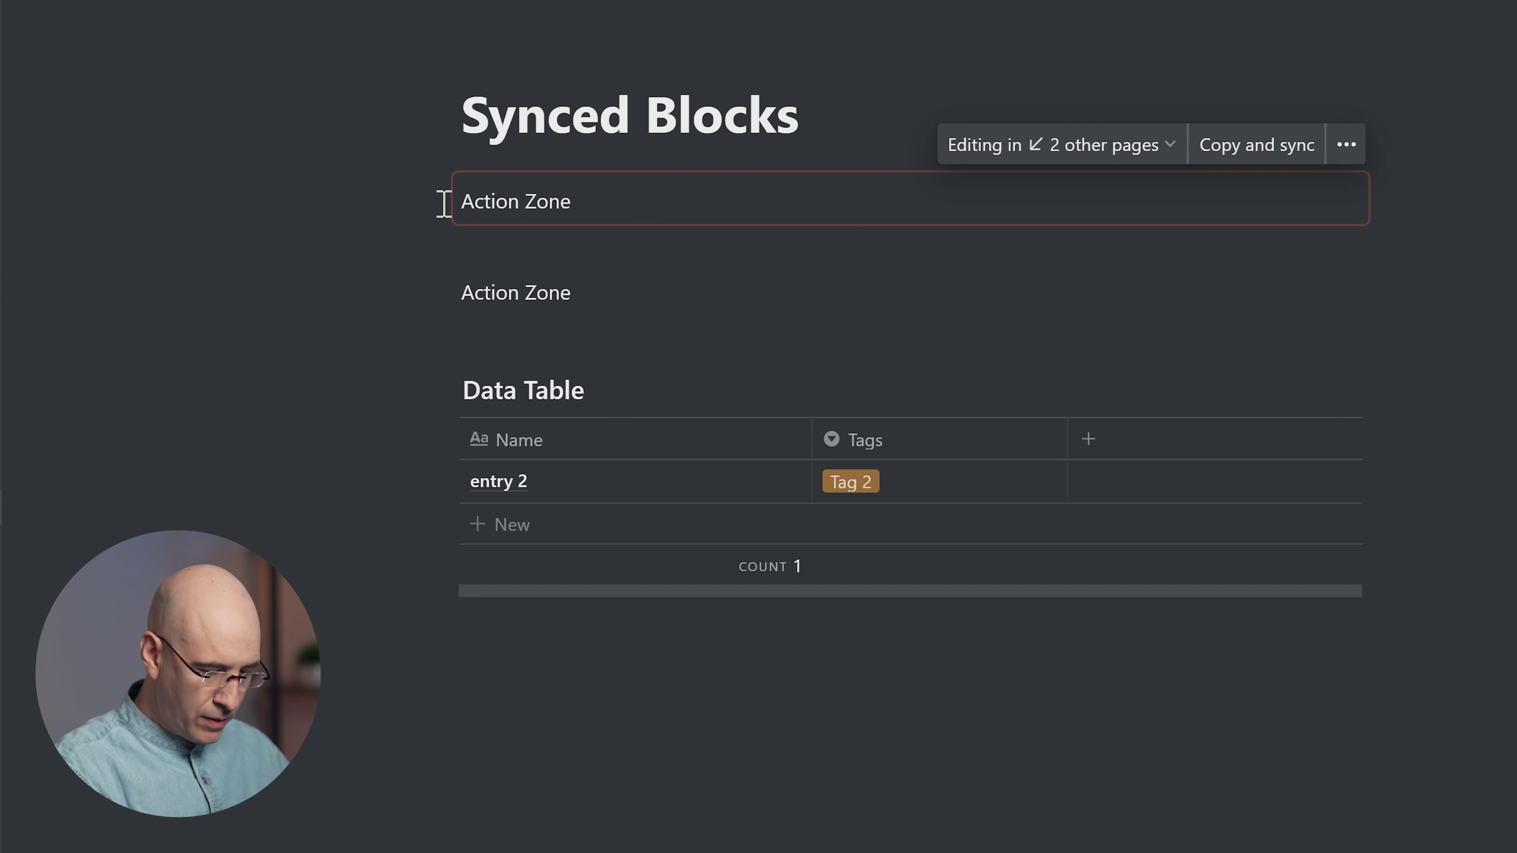
type(" | Alignment ")
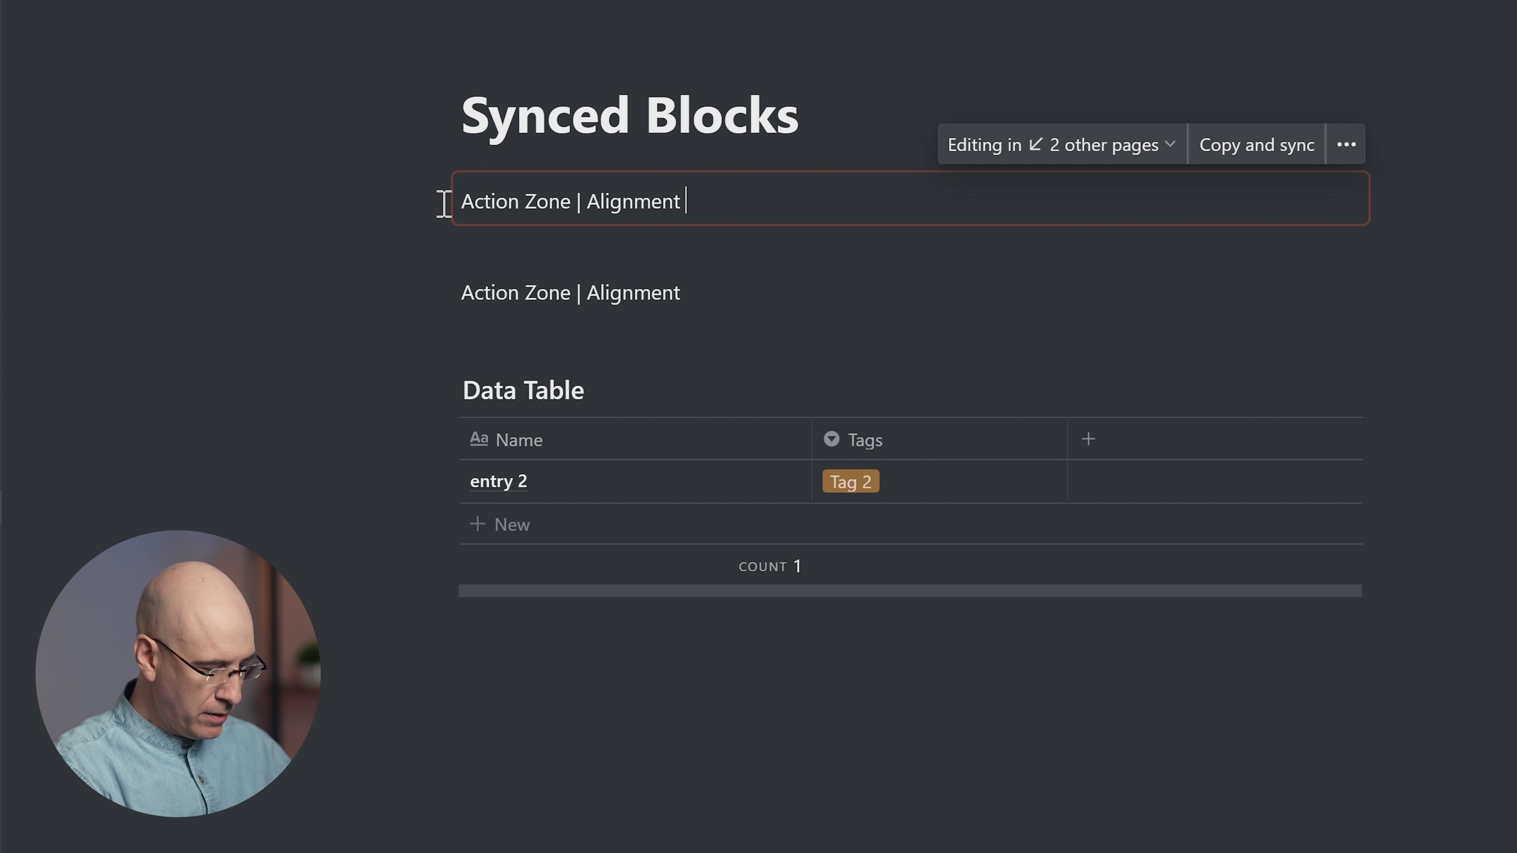
type("Zone | ")
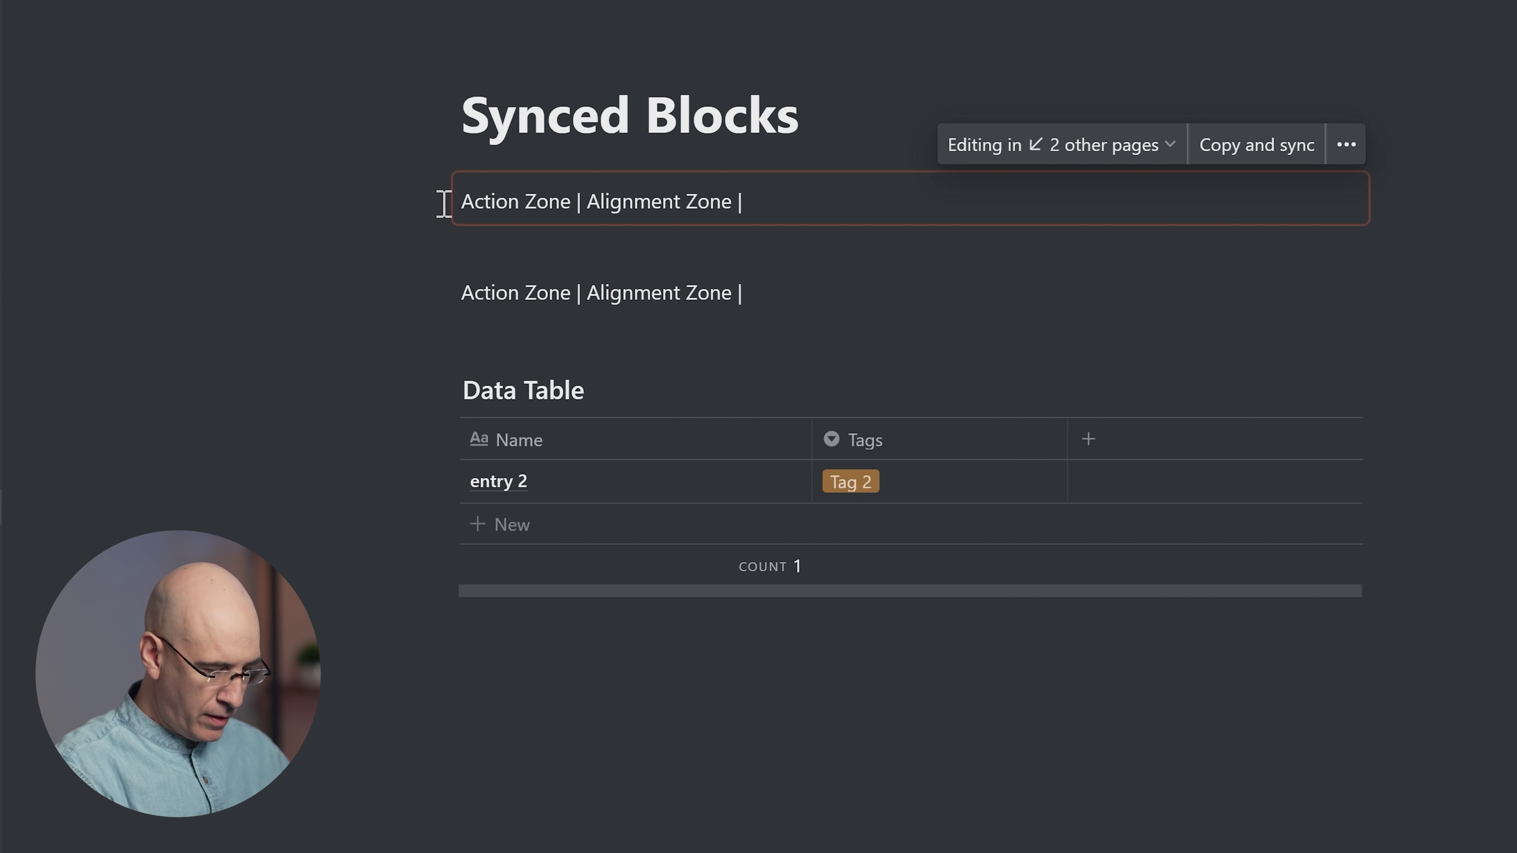
type("Mind Expansion |")
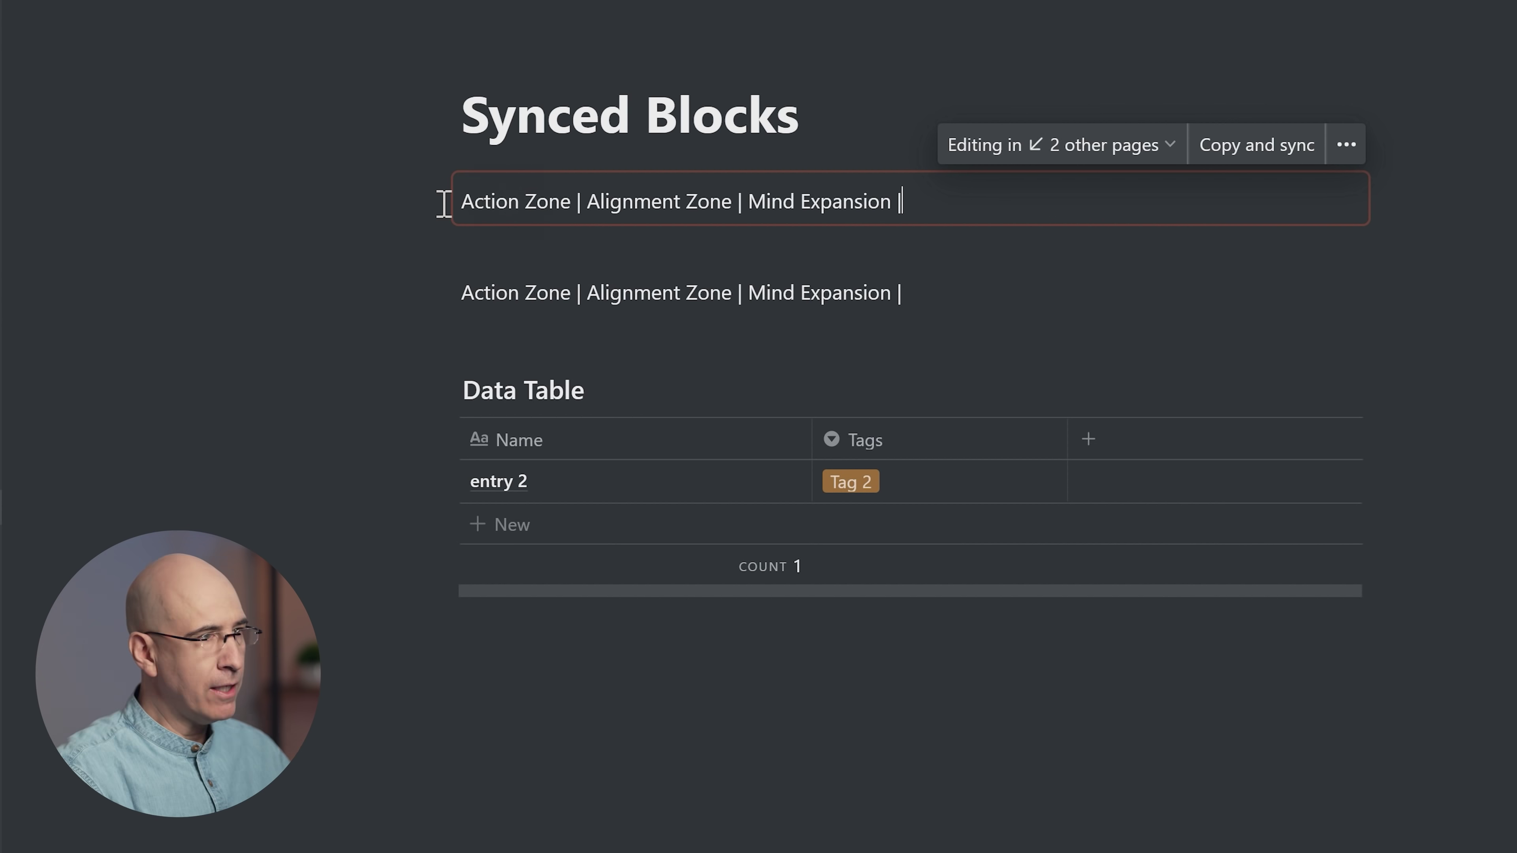
key("BackSpace")
left_click_drag(507, 200, 463, 203)
left_click(567, 201)
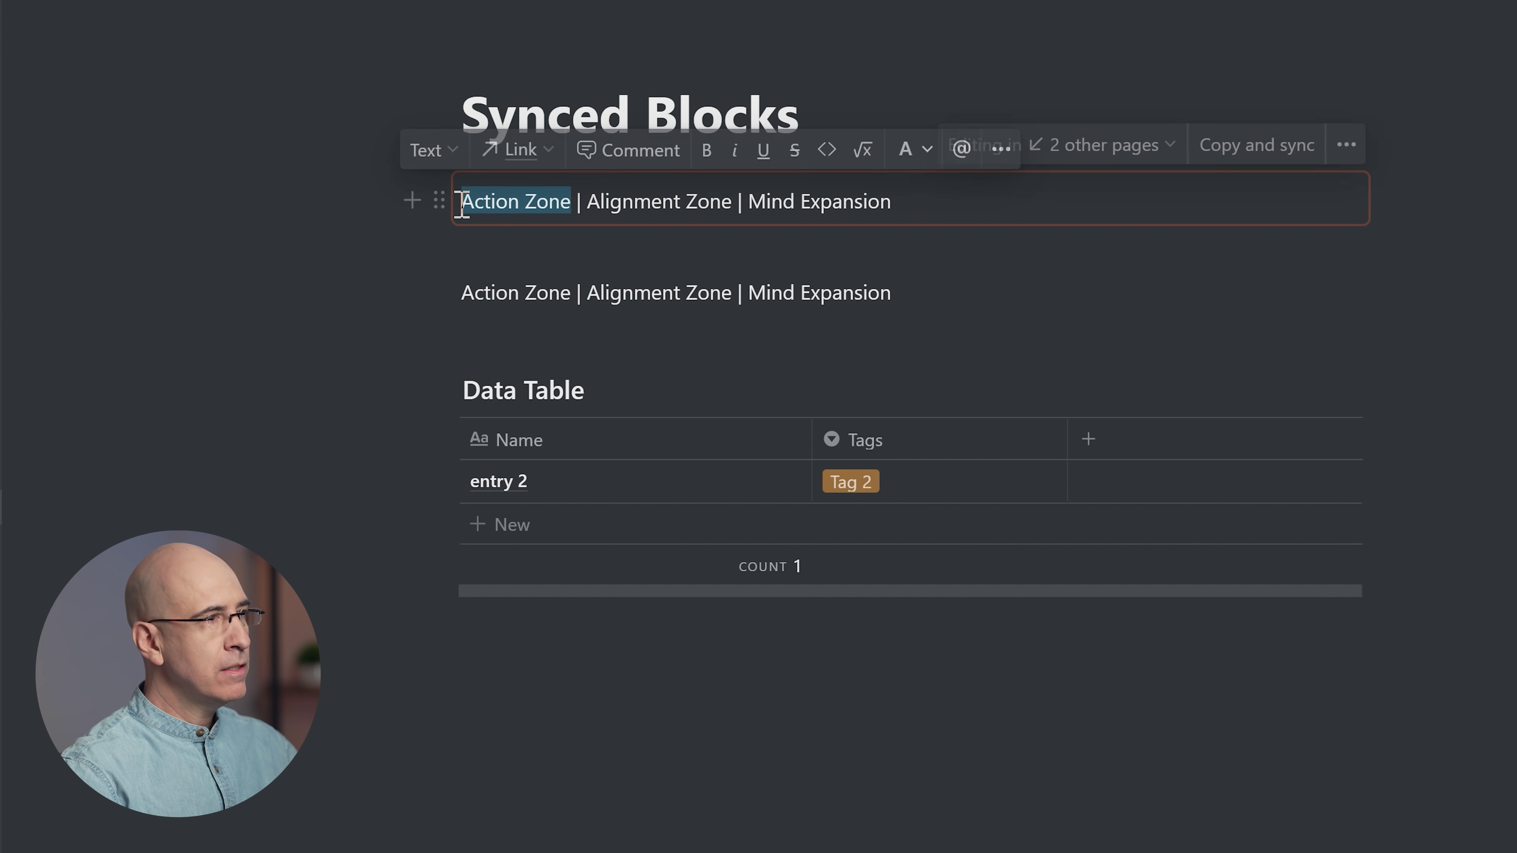
left_click(549, 153)
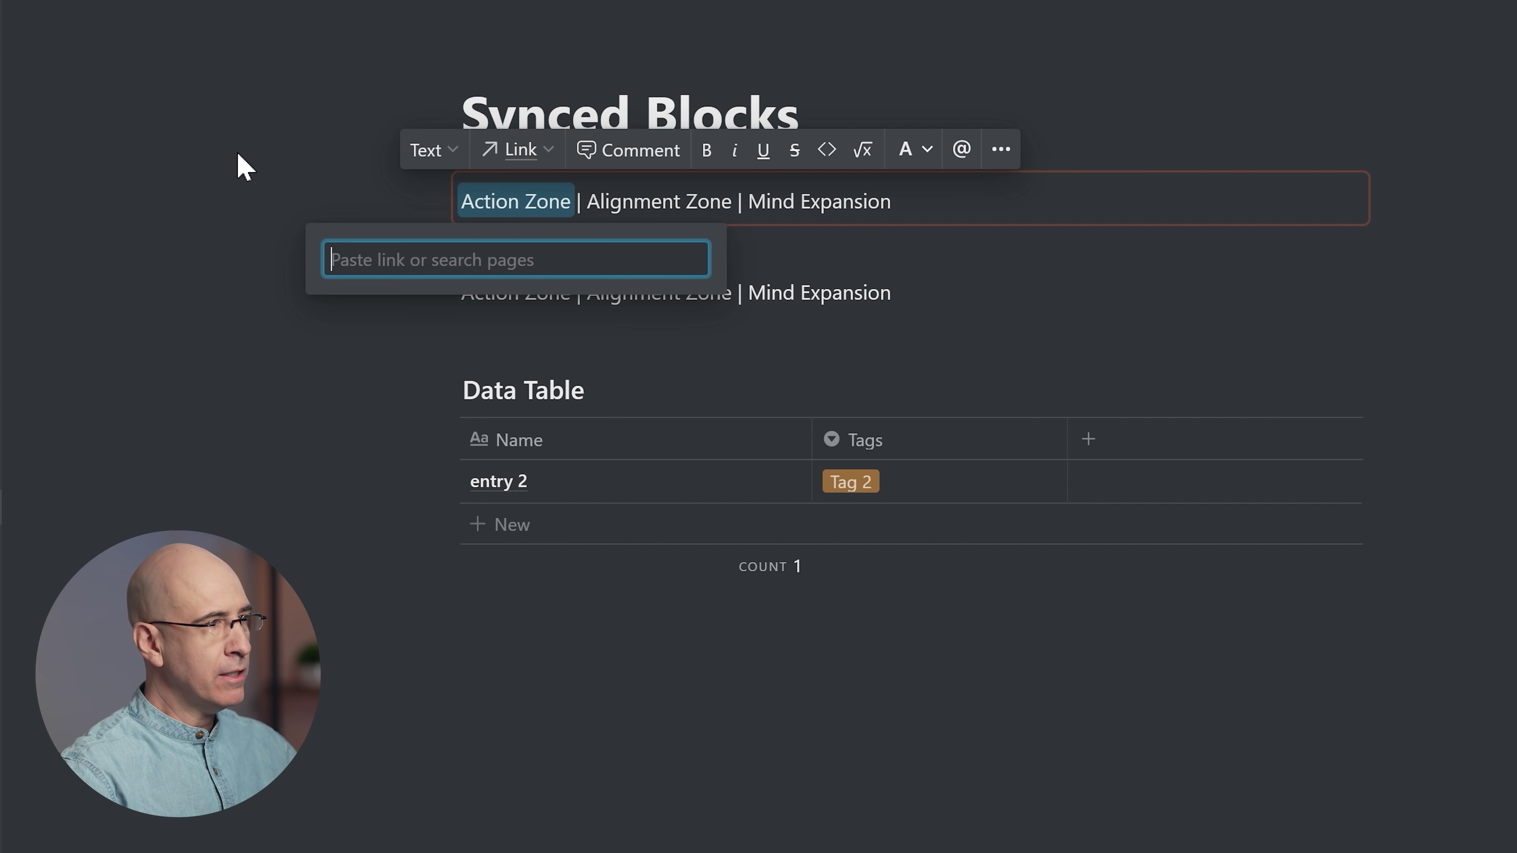
key("Escape")
left_click(1040, 41)
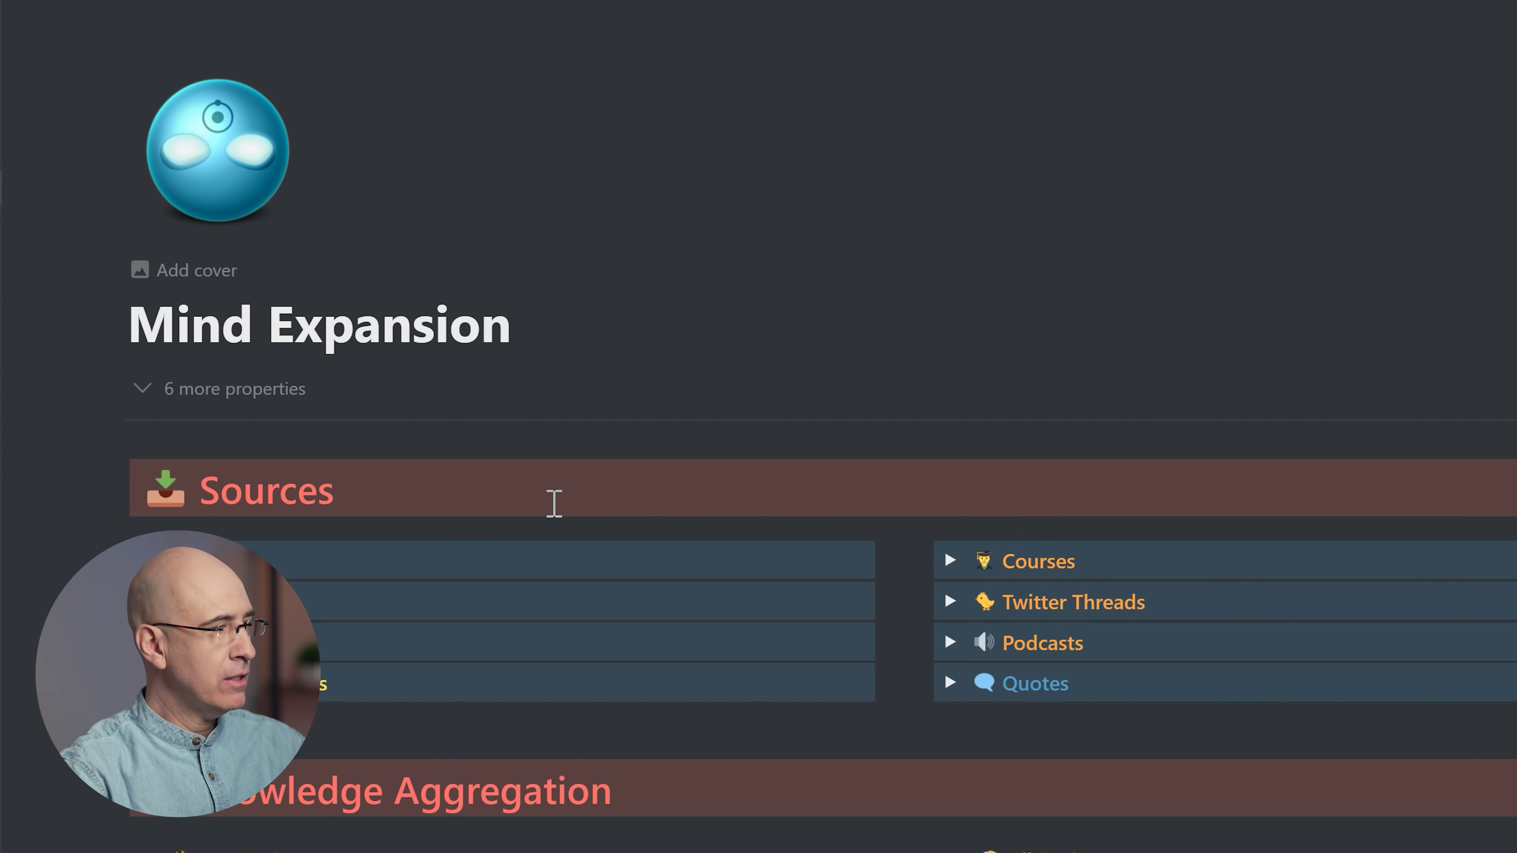
Step: Delete the empty line above 'Why Important?' on the Systems Thinking page
scroll(555, 508, "down", 5)
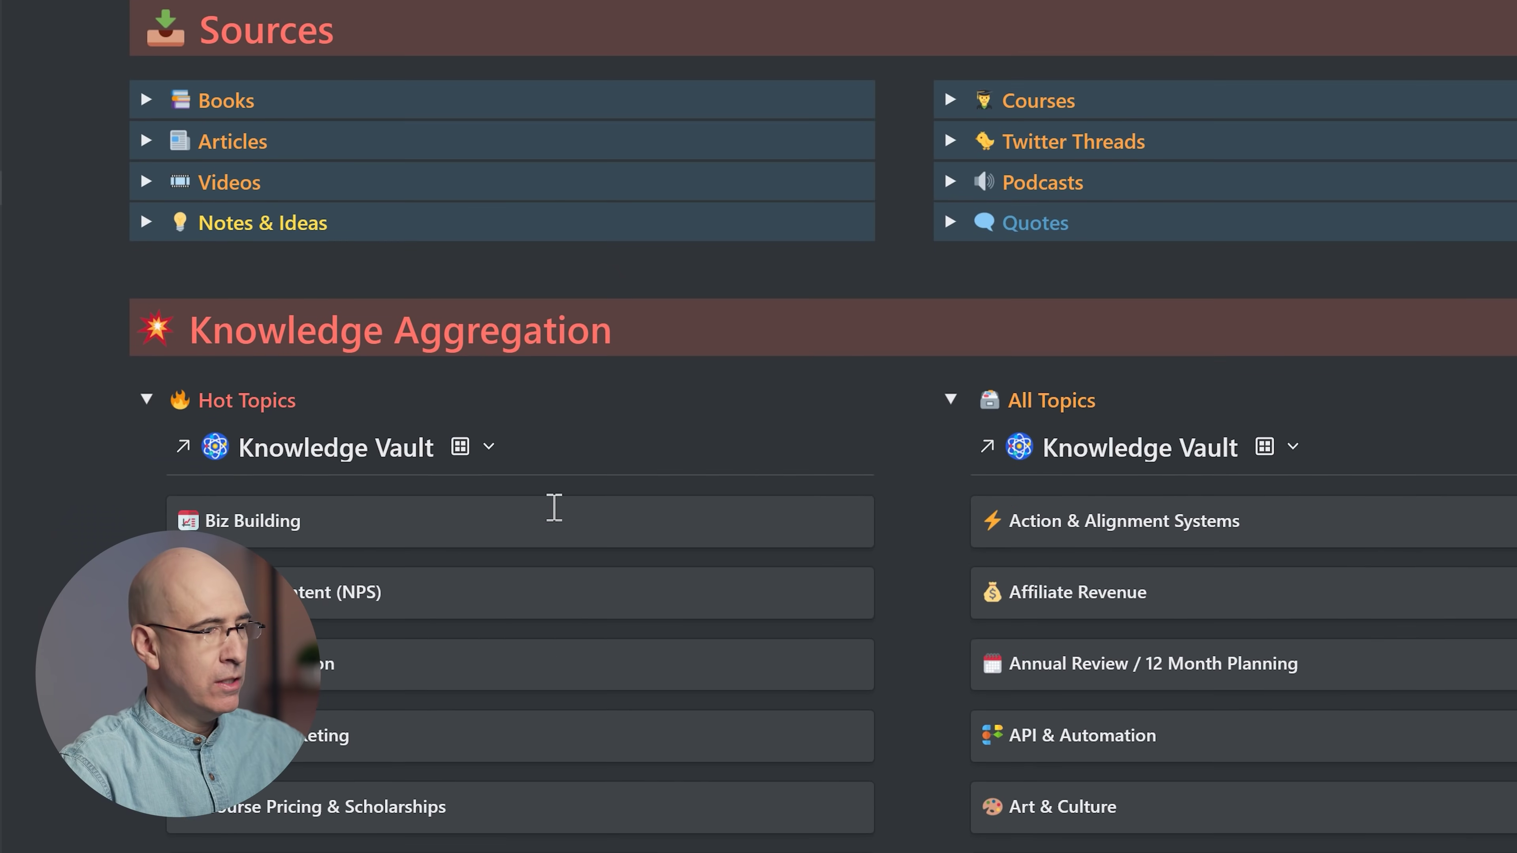
scroll(552, 508, "up", 5)
scroll(711, 396, "down", 7)
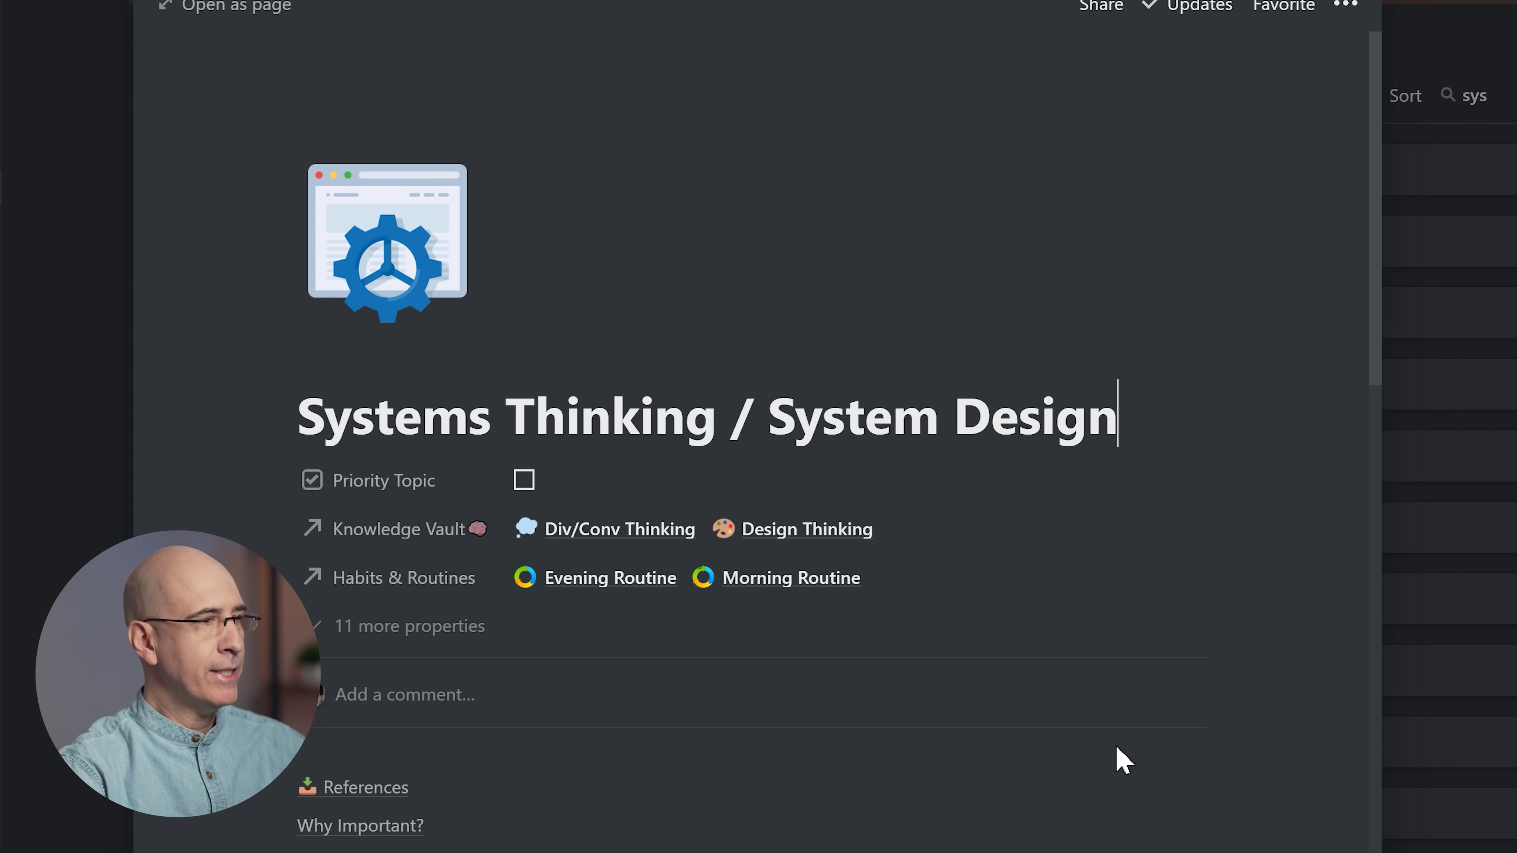
scroll(902, 741, "down", 15)
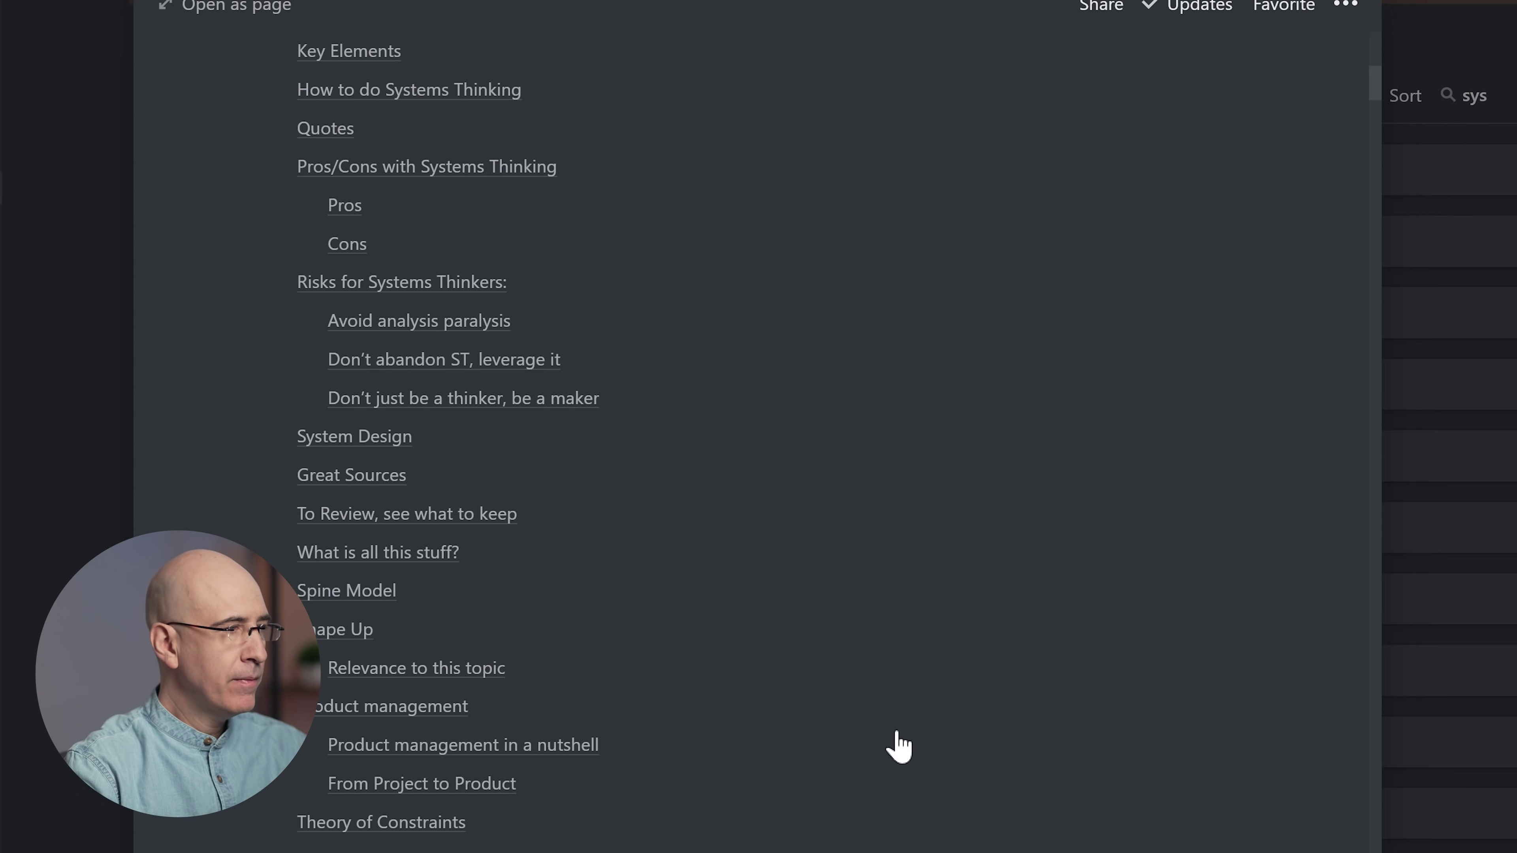
scroll(896, 734, "down", 4)
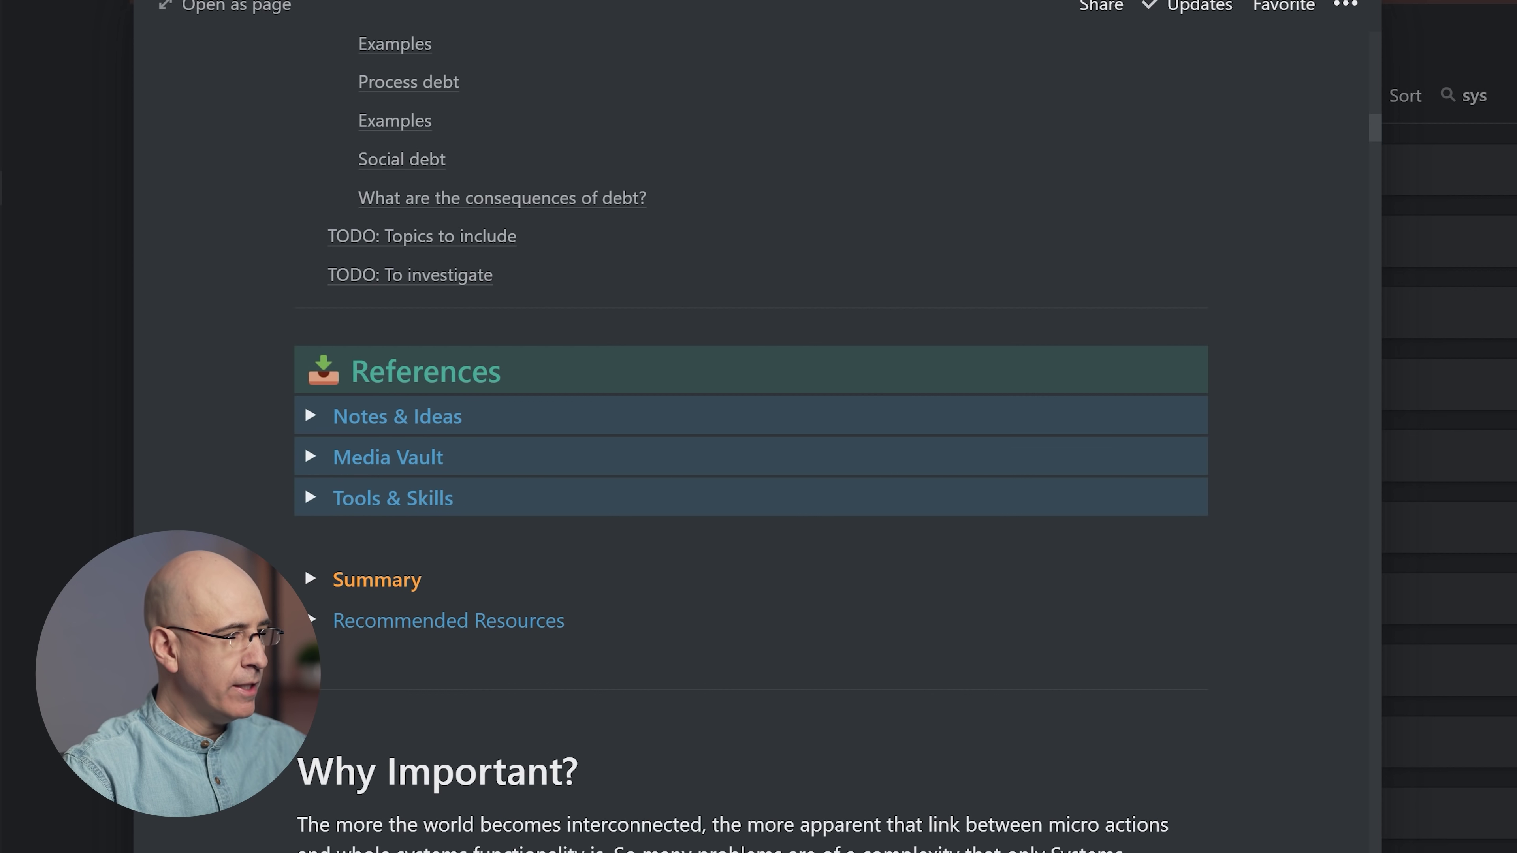
left_click(432, 723)
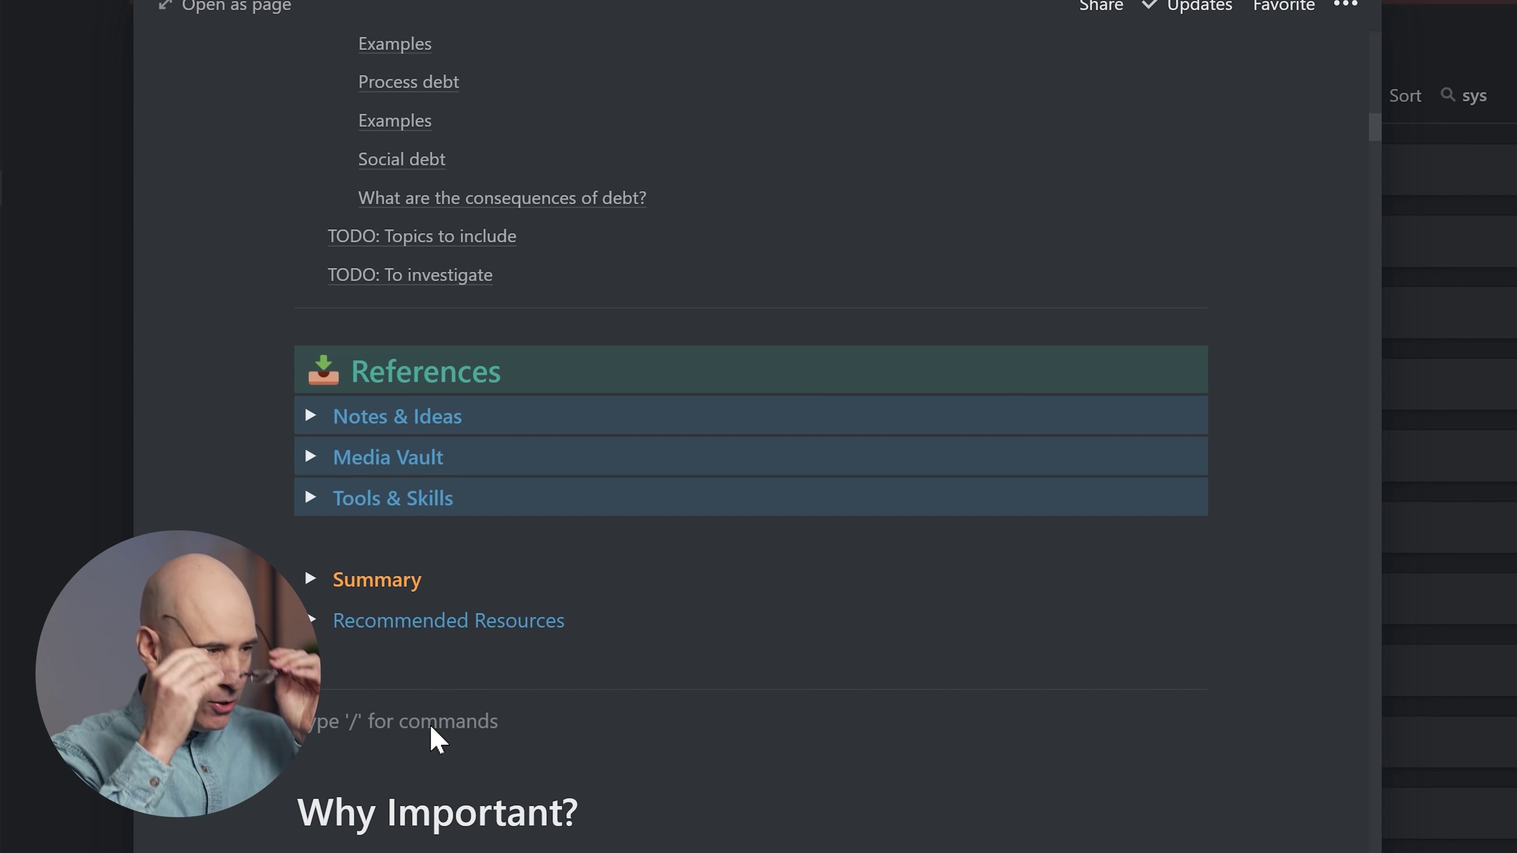
key("Delete")
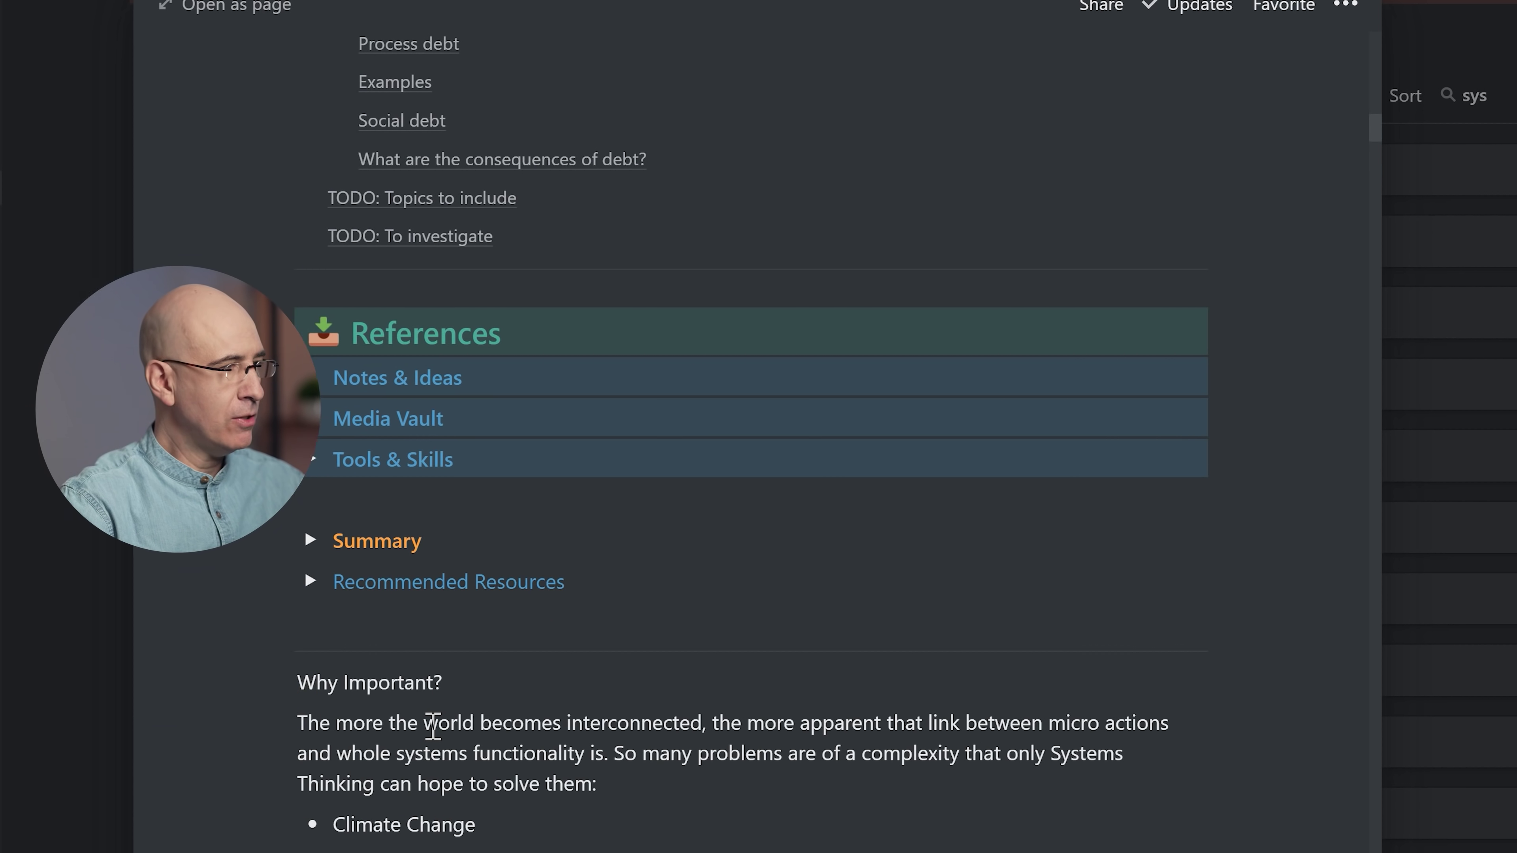
Step: Turn the 'The more the world…' paragraph into a synced block
left_click(453, 723)
key("Escape")
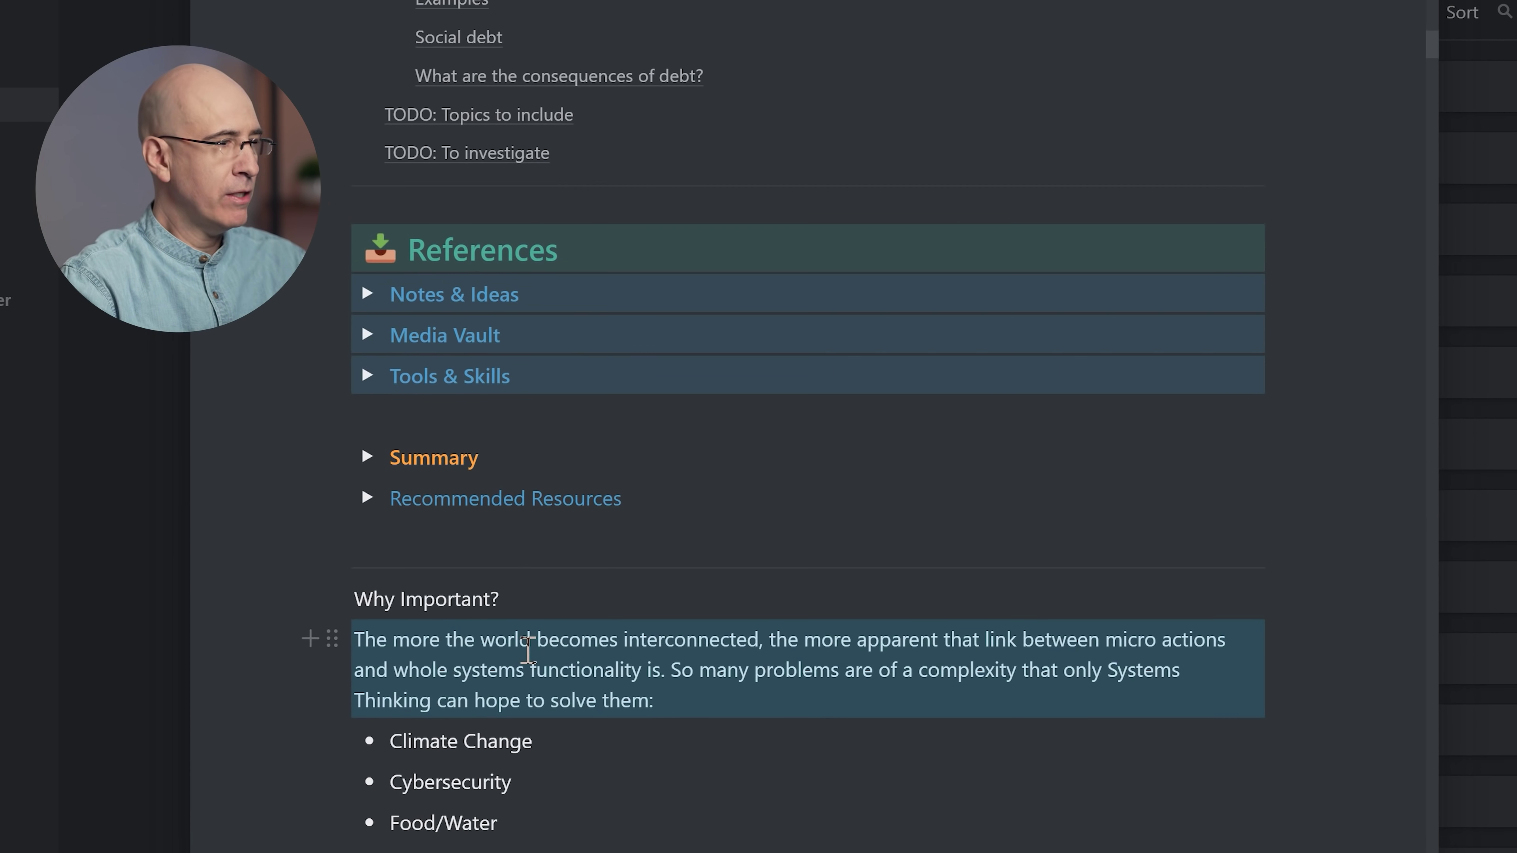
left_click(333, 639)
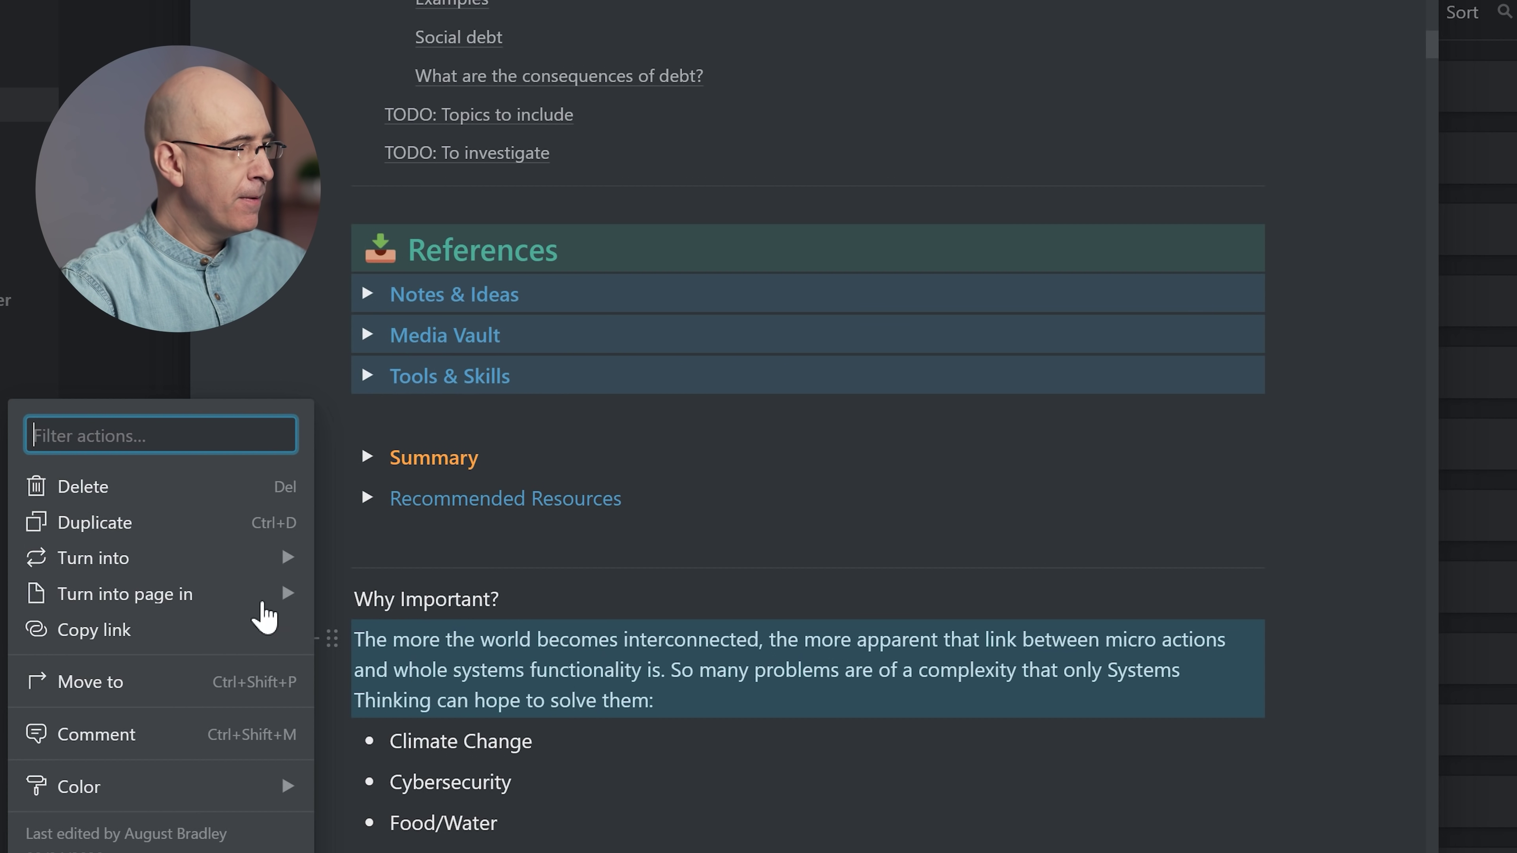
mouse_move(254, 609)
mouse_move(263, 558)
left_click(449, 787)
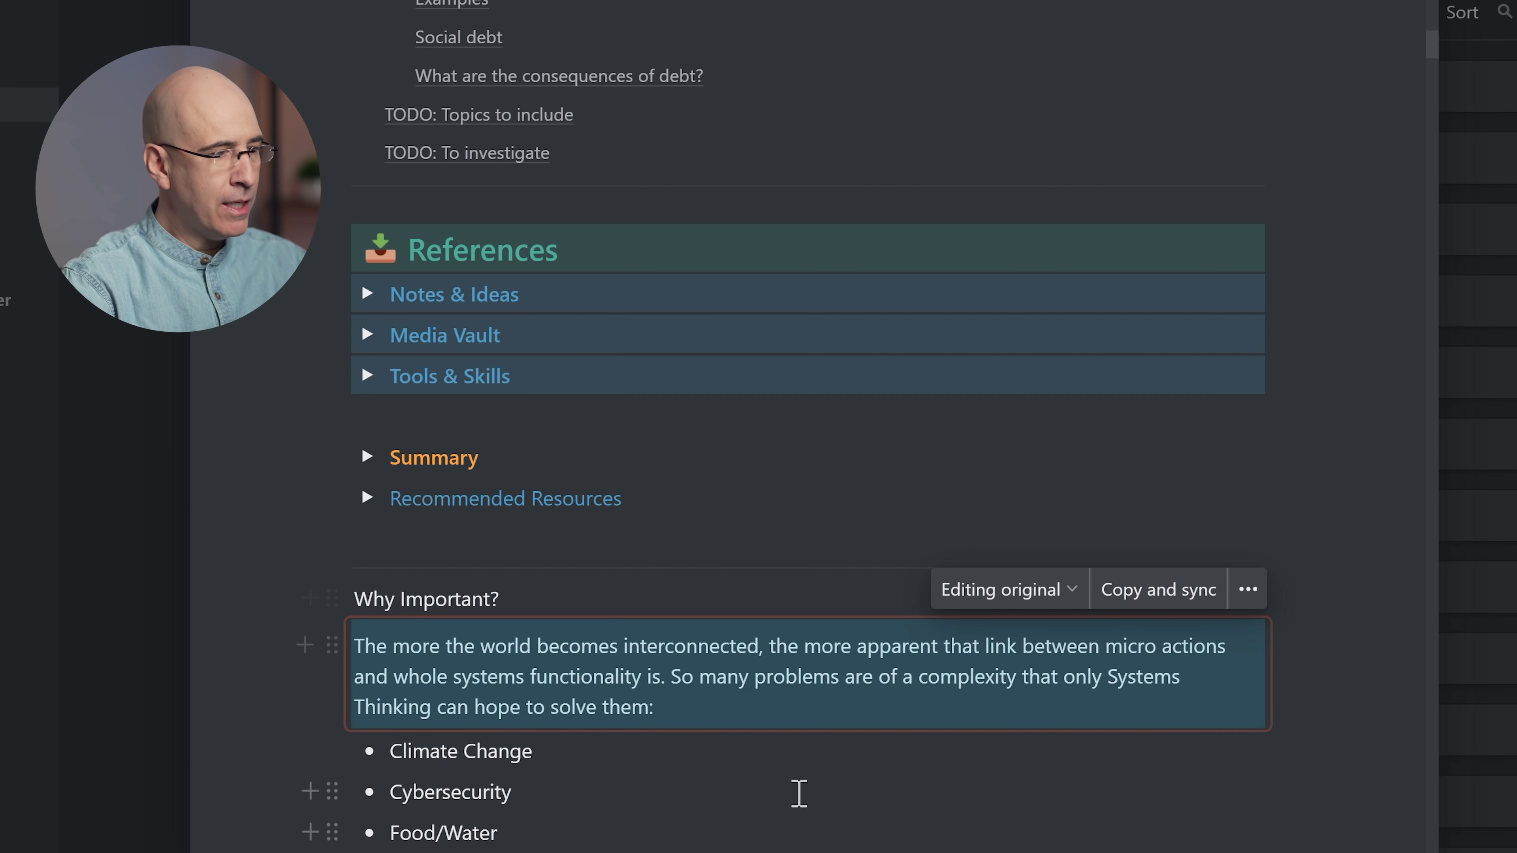
Step: Go to the related Design Thinking page and start a line below 'Related to'
scroll(758, 609, "up", 20)
scroll(758, 610, "up", 2)
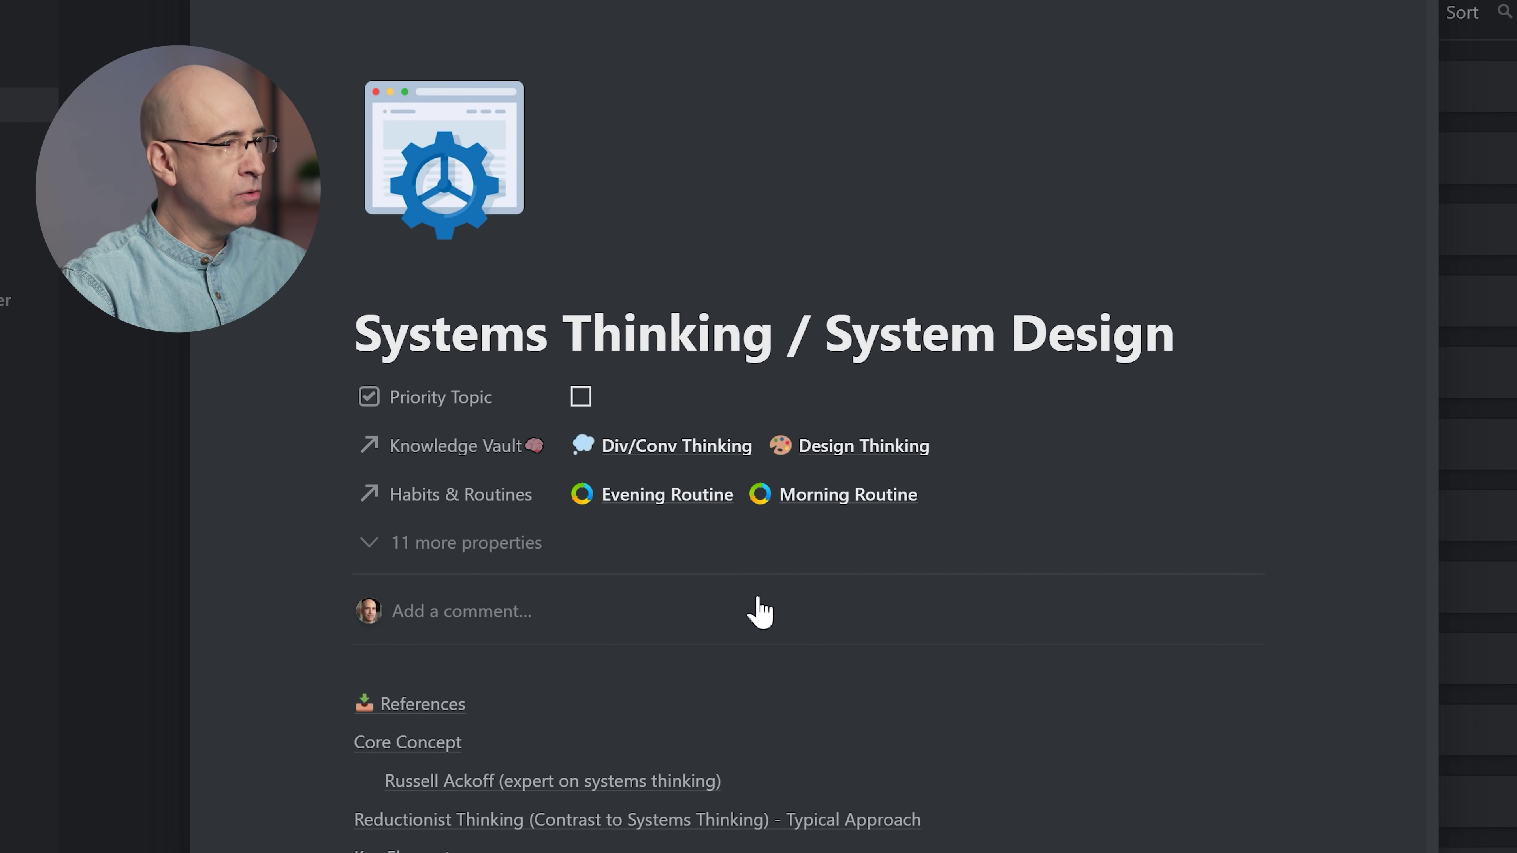
left_click(869, 444)
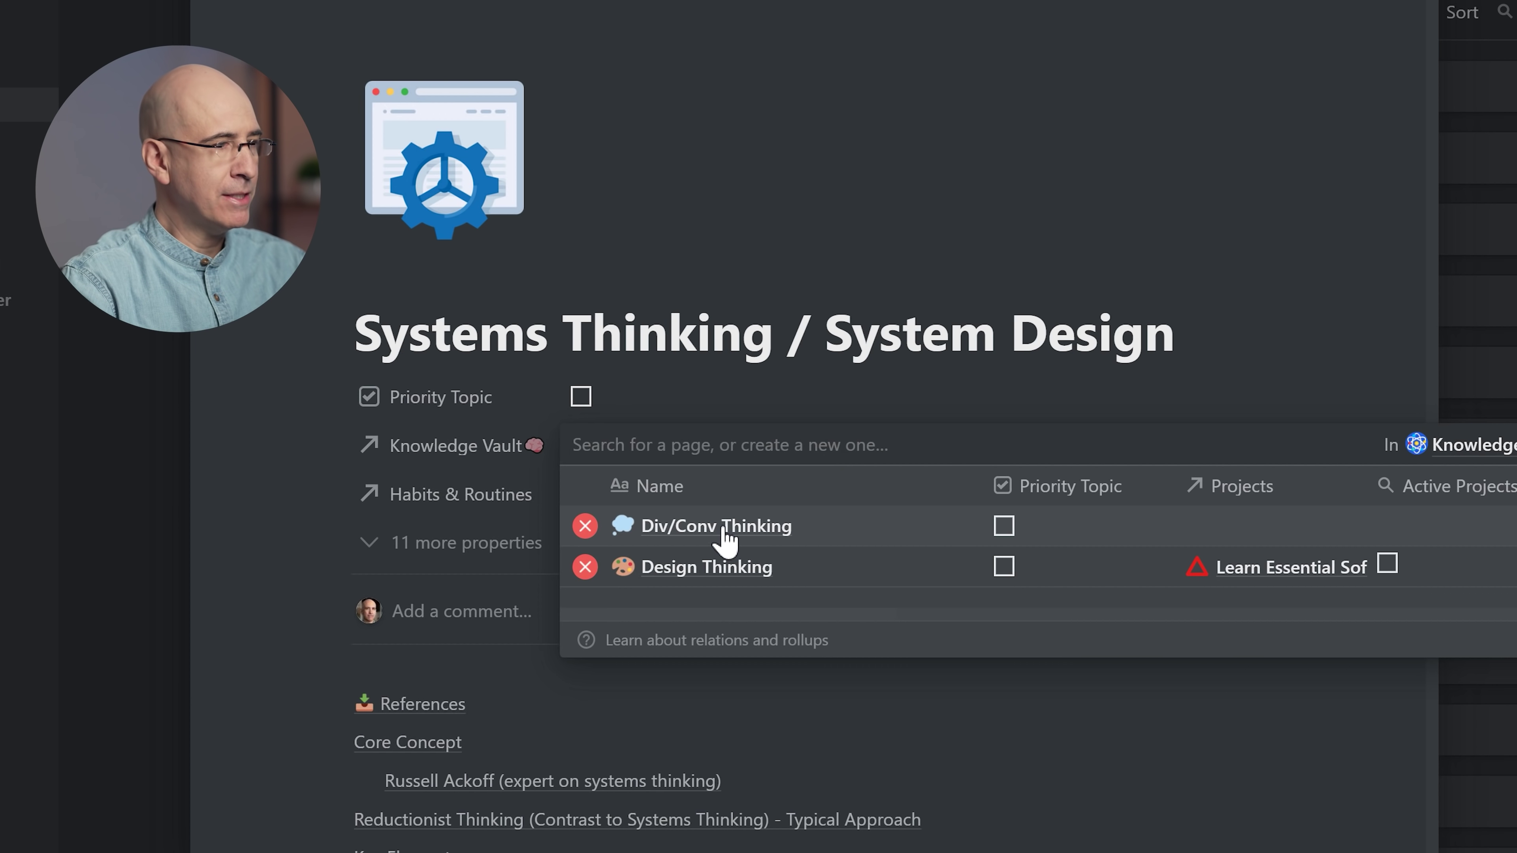
left_click(707, 571)
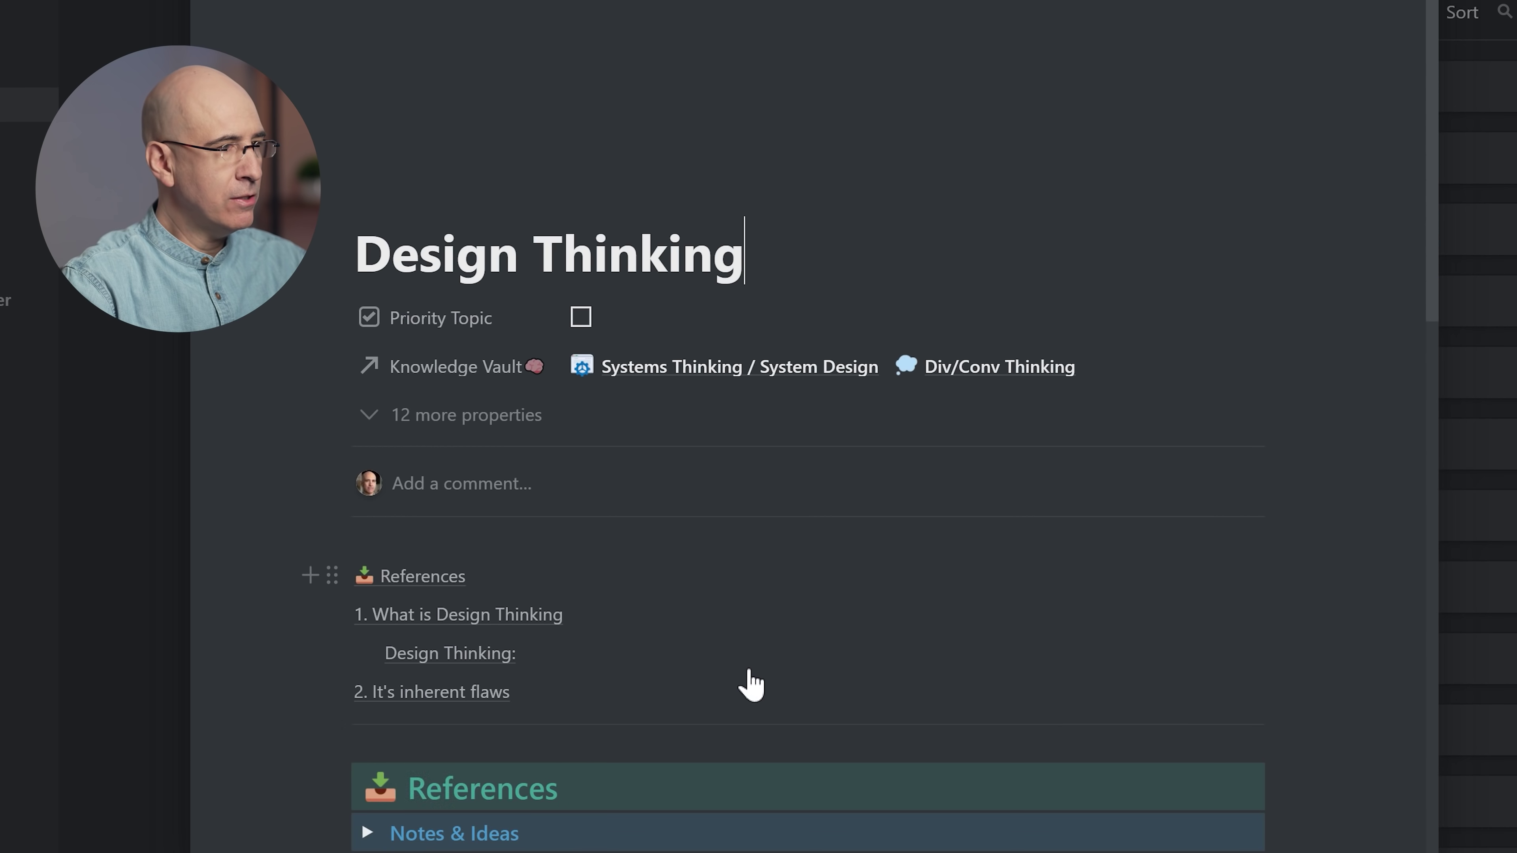
scroll(751, 684, "down", 8)
left_click(392, 388)
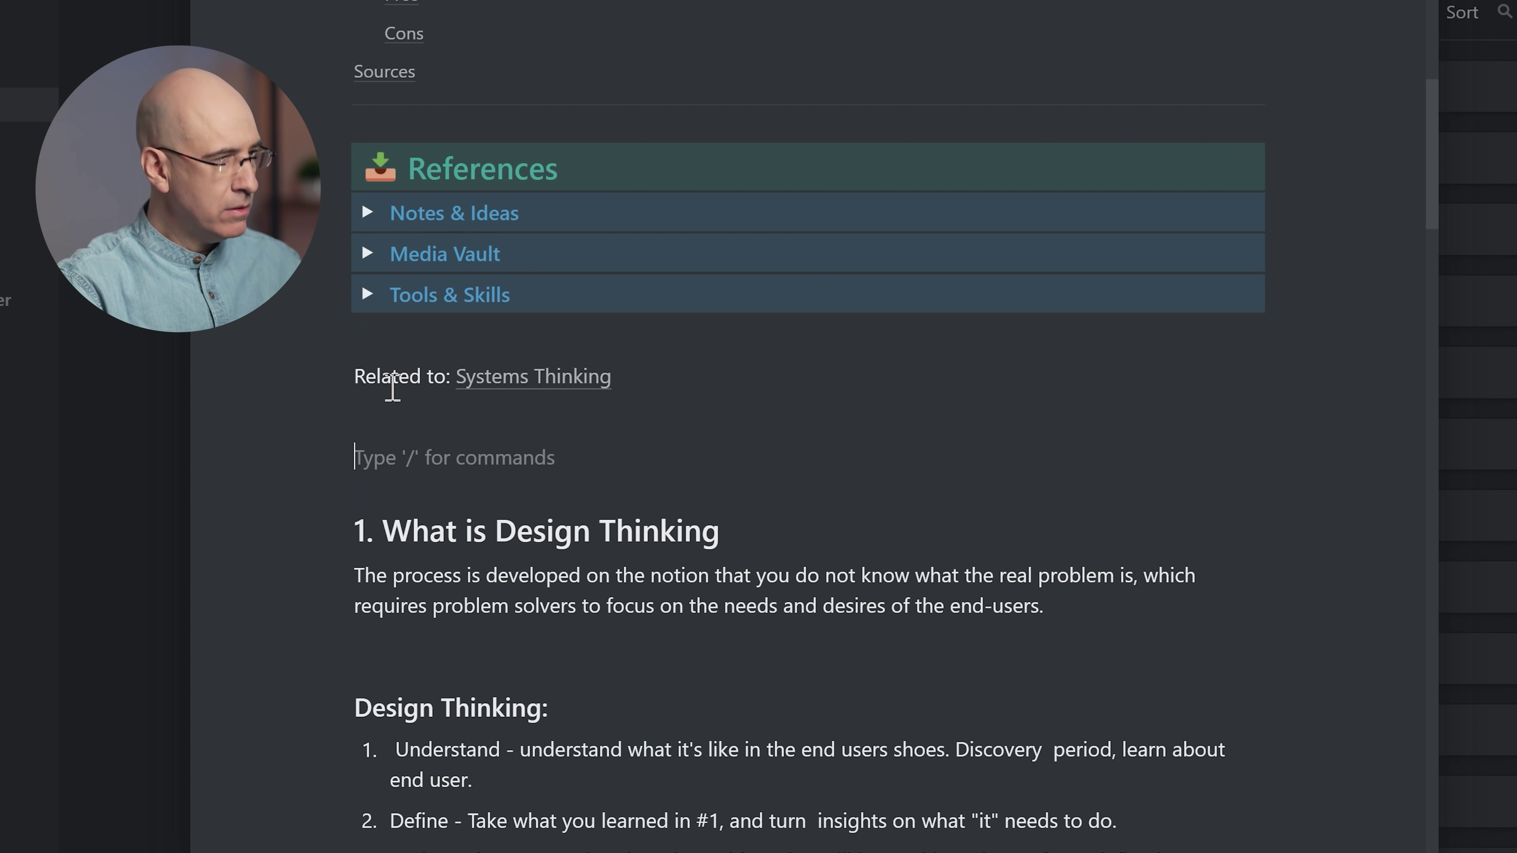
Step: Paste the synced Systems Thinking paragraph under 'Related to' on Design Thinking, then unsync all copies
type("The more the world becomes interconnected, the more apparent that link between micro actions and whole systems functionality is. So many problems are of a complexity that only Systems Thinking can hope to solve them:")
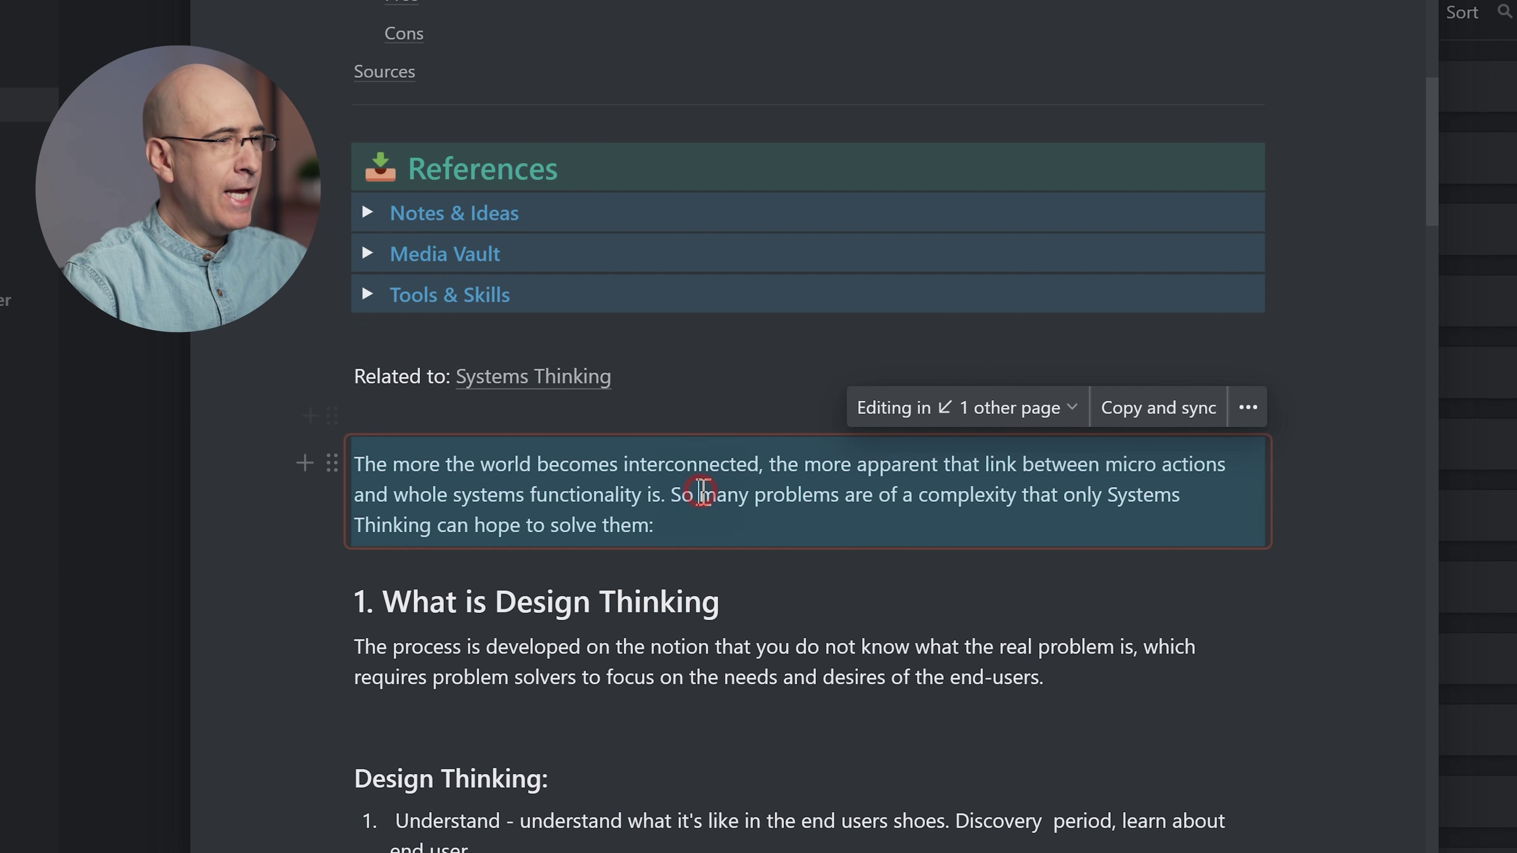
left_click(478, 487)
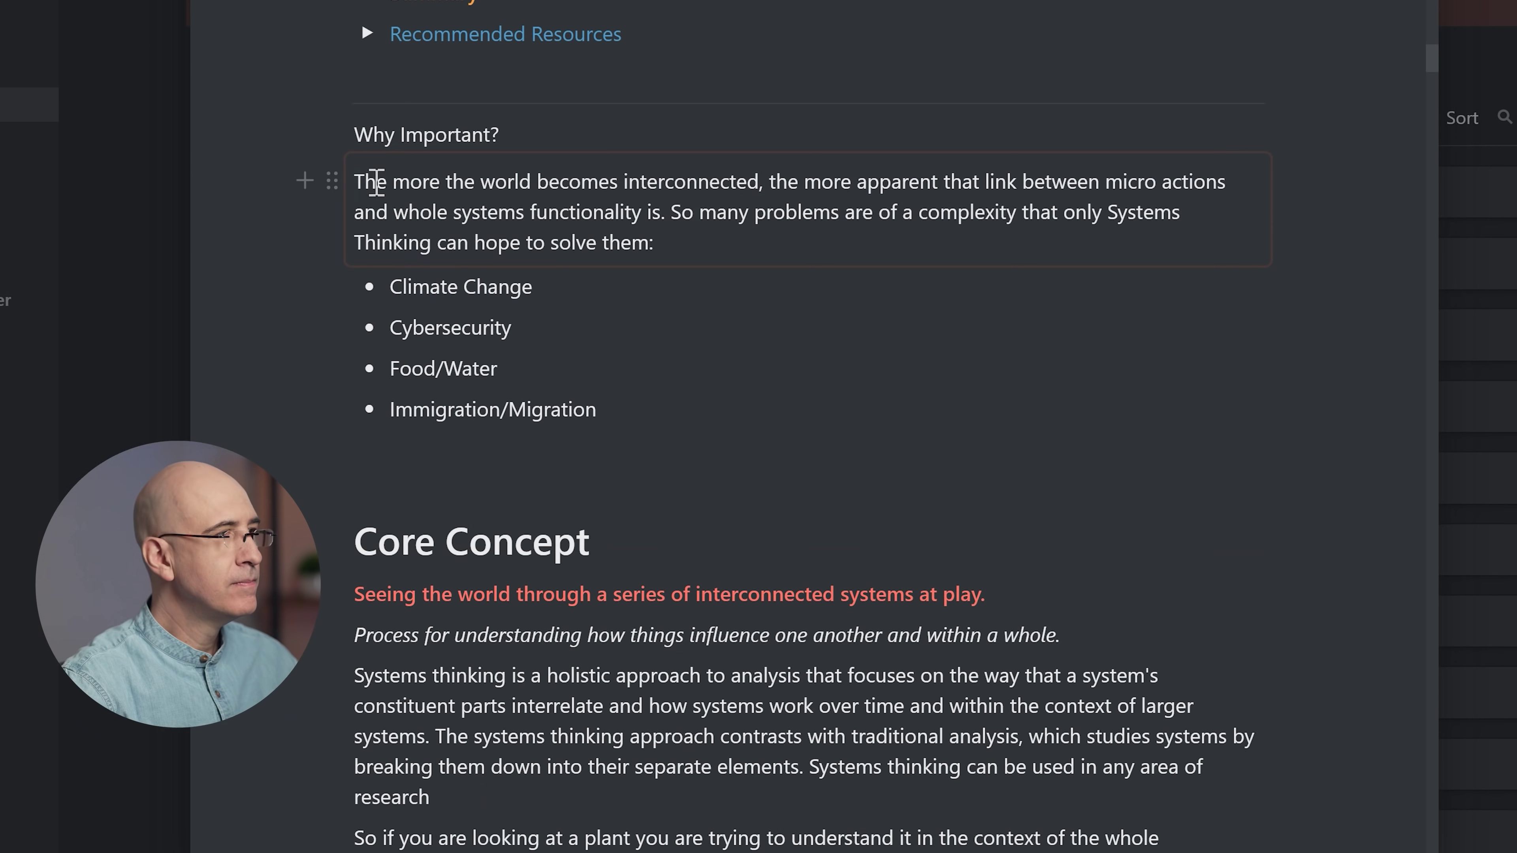
key("ctrl+slash")
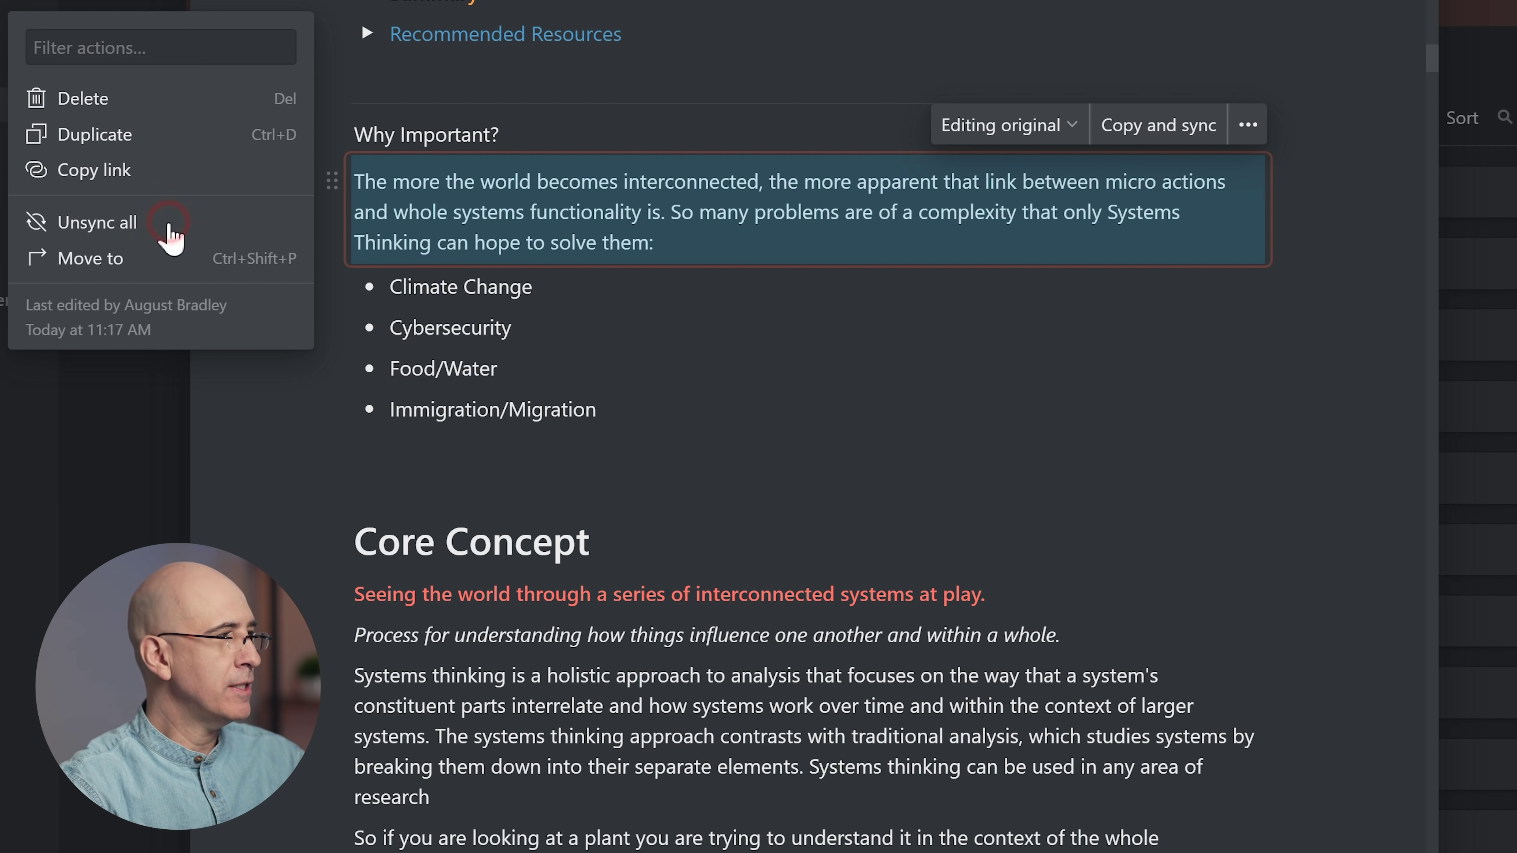
left_click(169, 229)
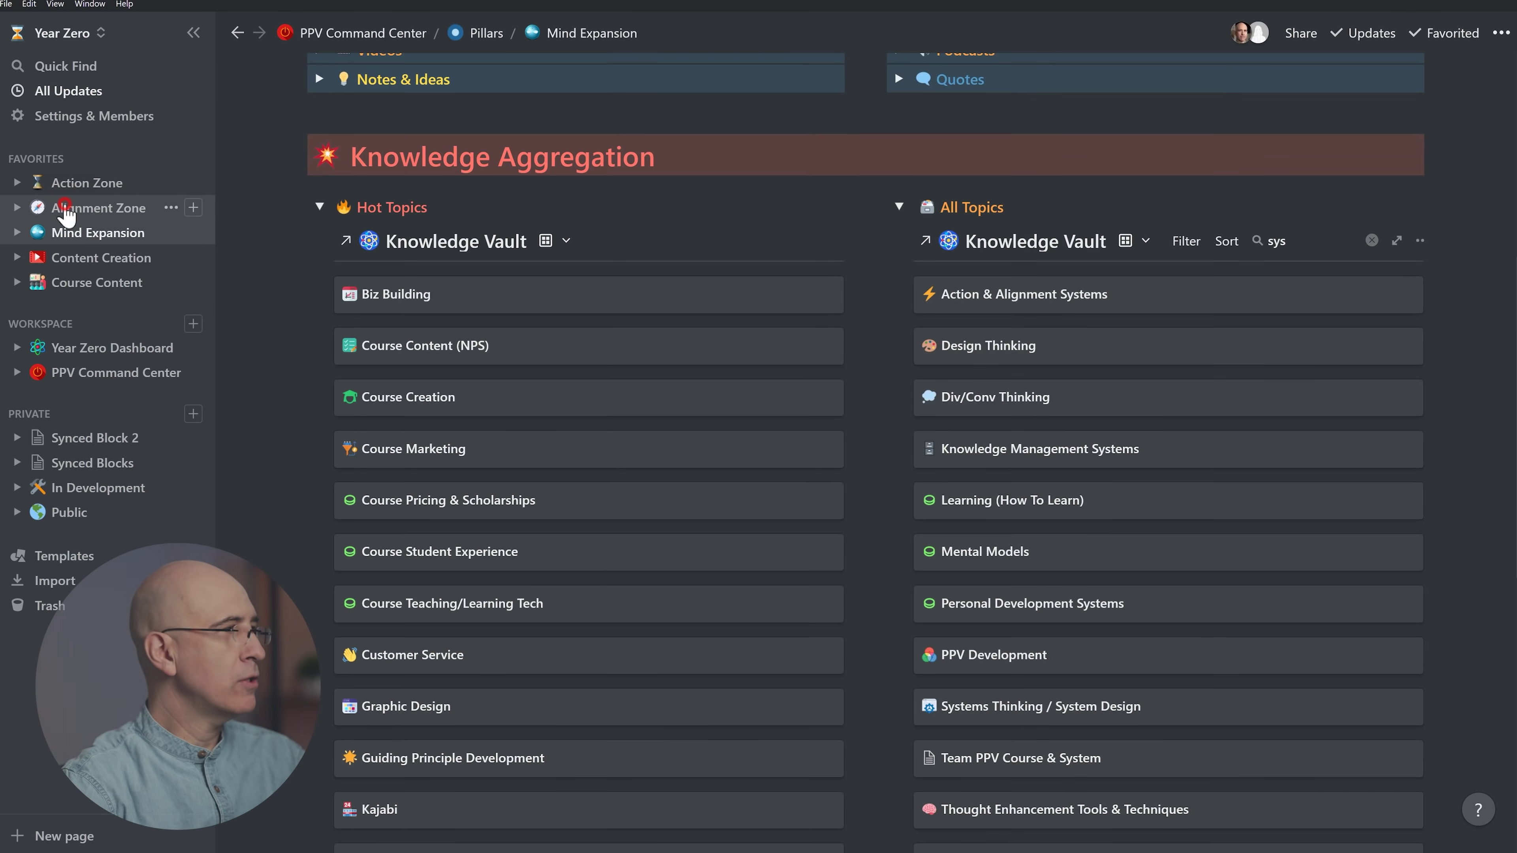
Step: Go to the Alignment Zone page and expand its Guiding Principles toggle
left_click(69, 212)
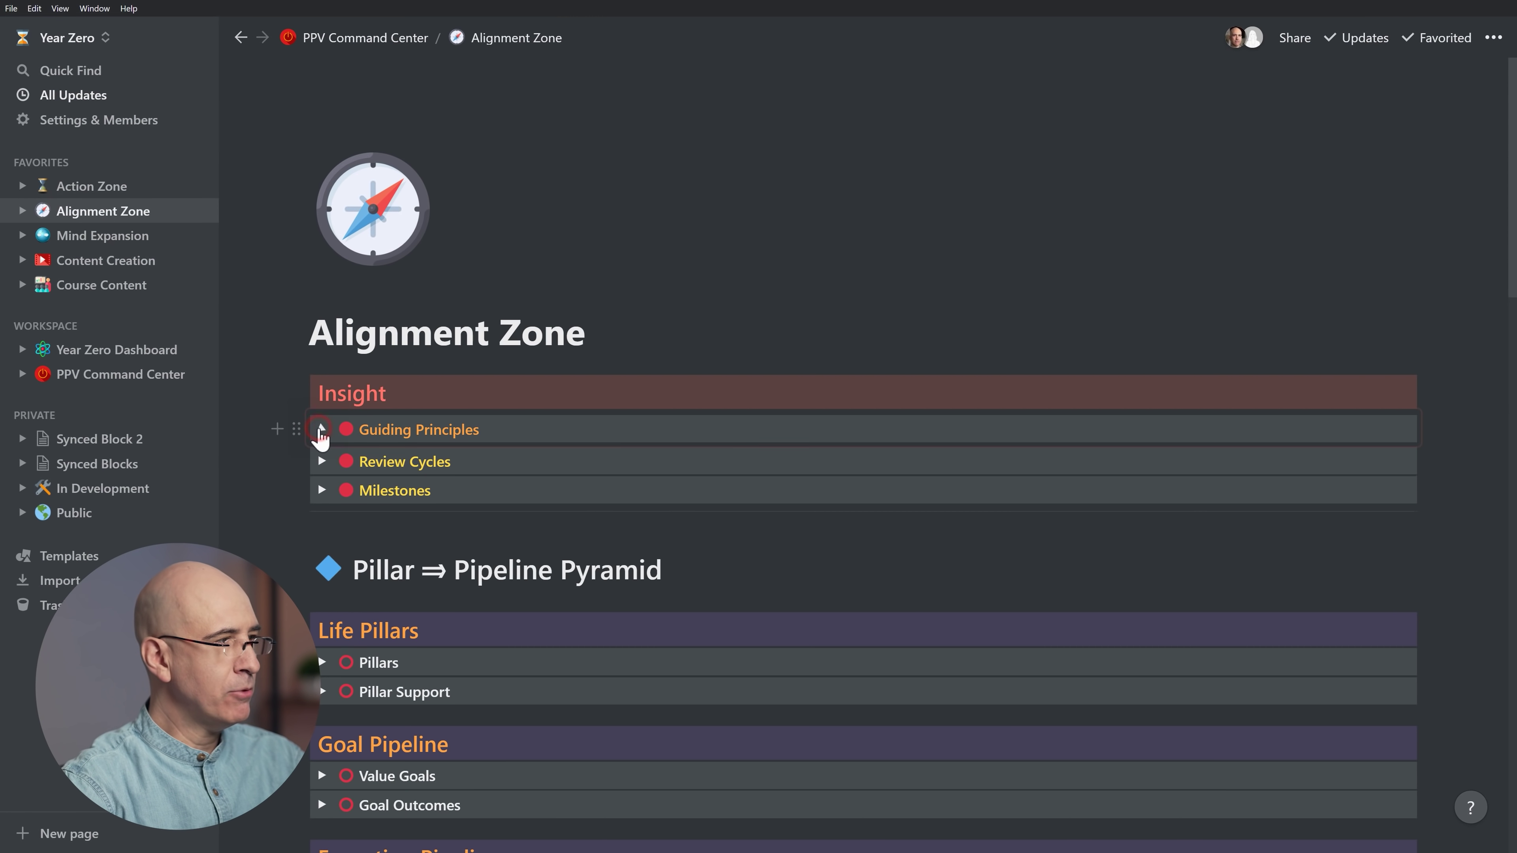
left_click(321, 429)
scroll(251, 398, "down", 1)
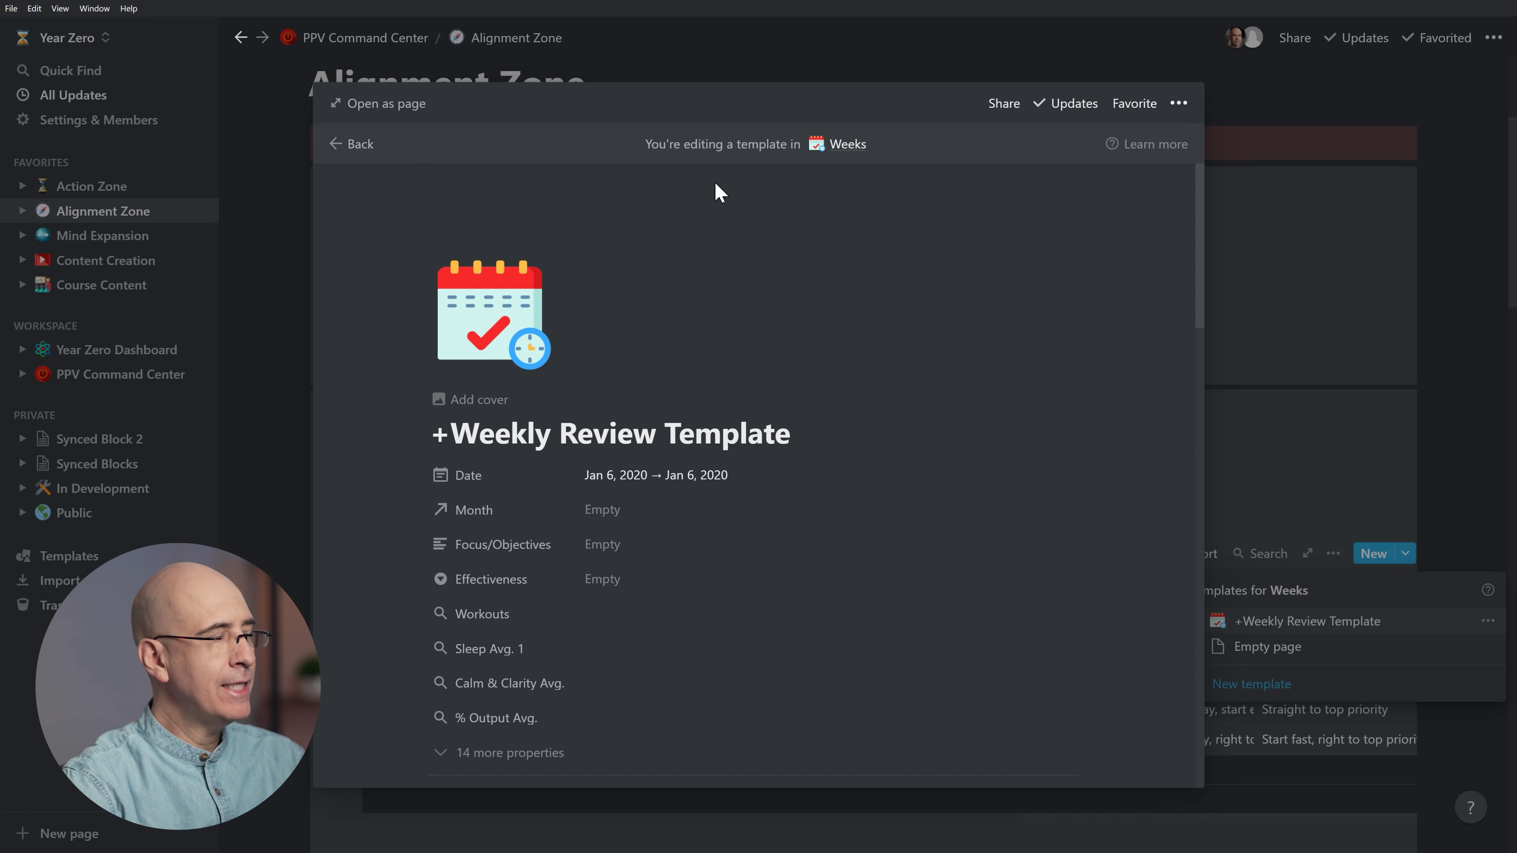
scroll(799, 426, "down", 5)
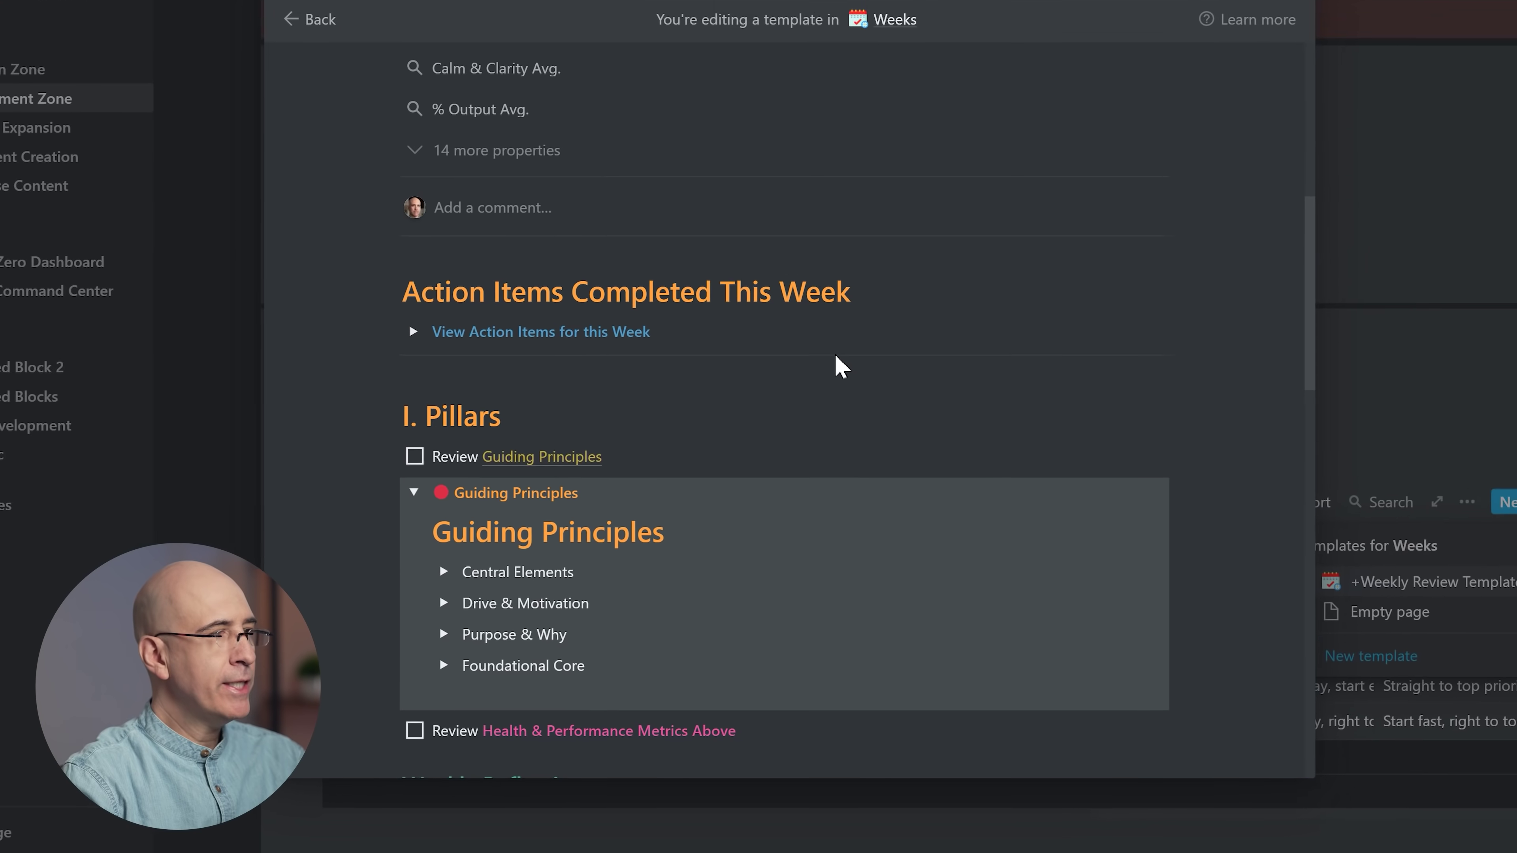
scroll(833, 352, "down", 2)
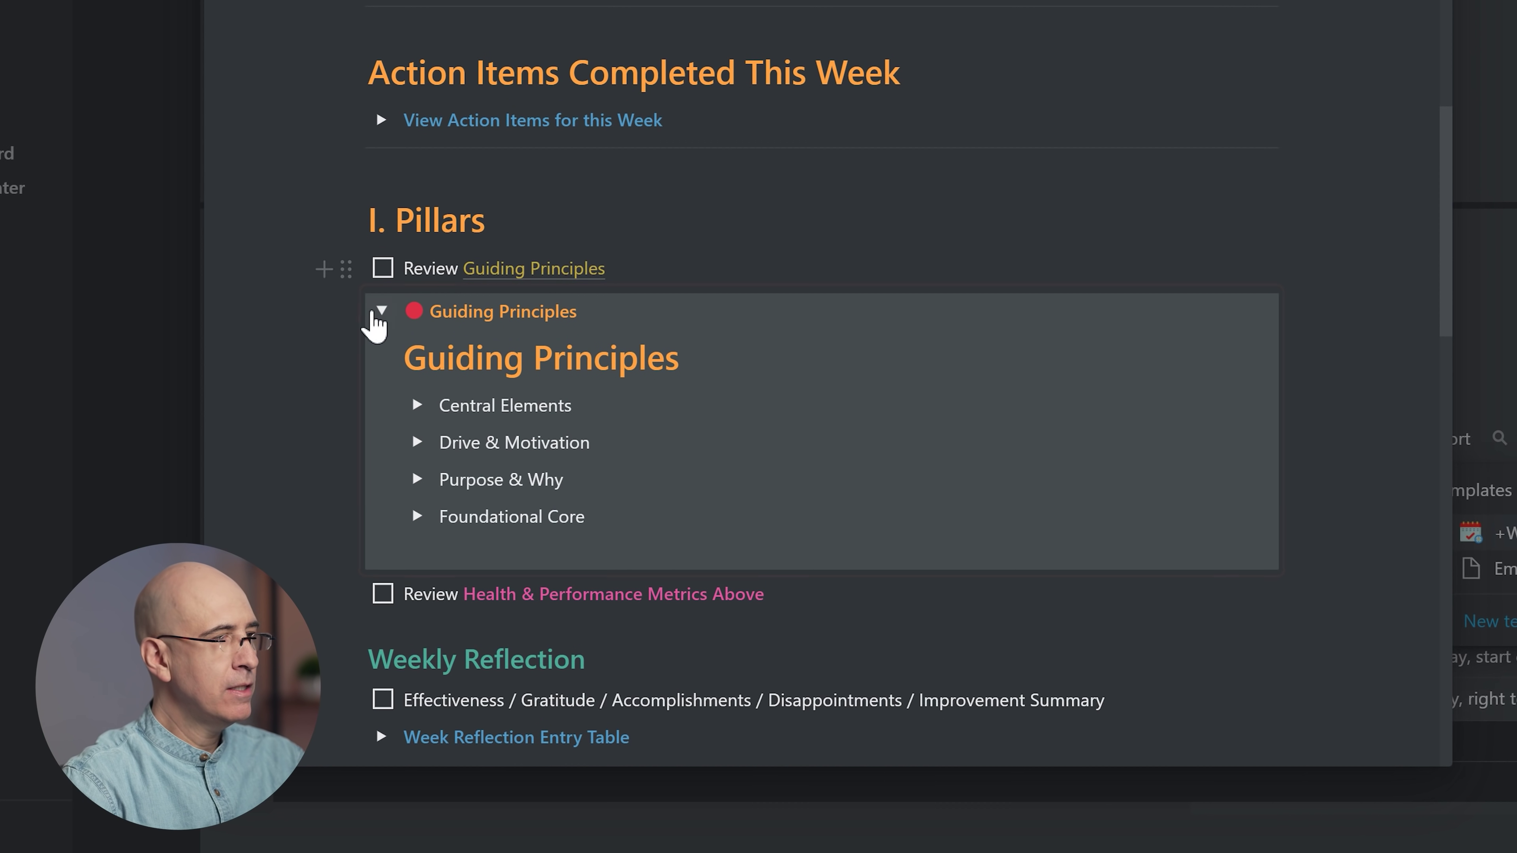
Step: Collapse, re-expand and collapse the synced Guiding Principles toggle further down the page
left_click(380, 312)
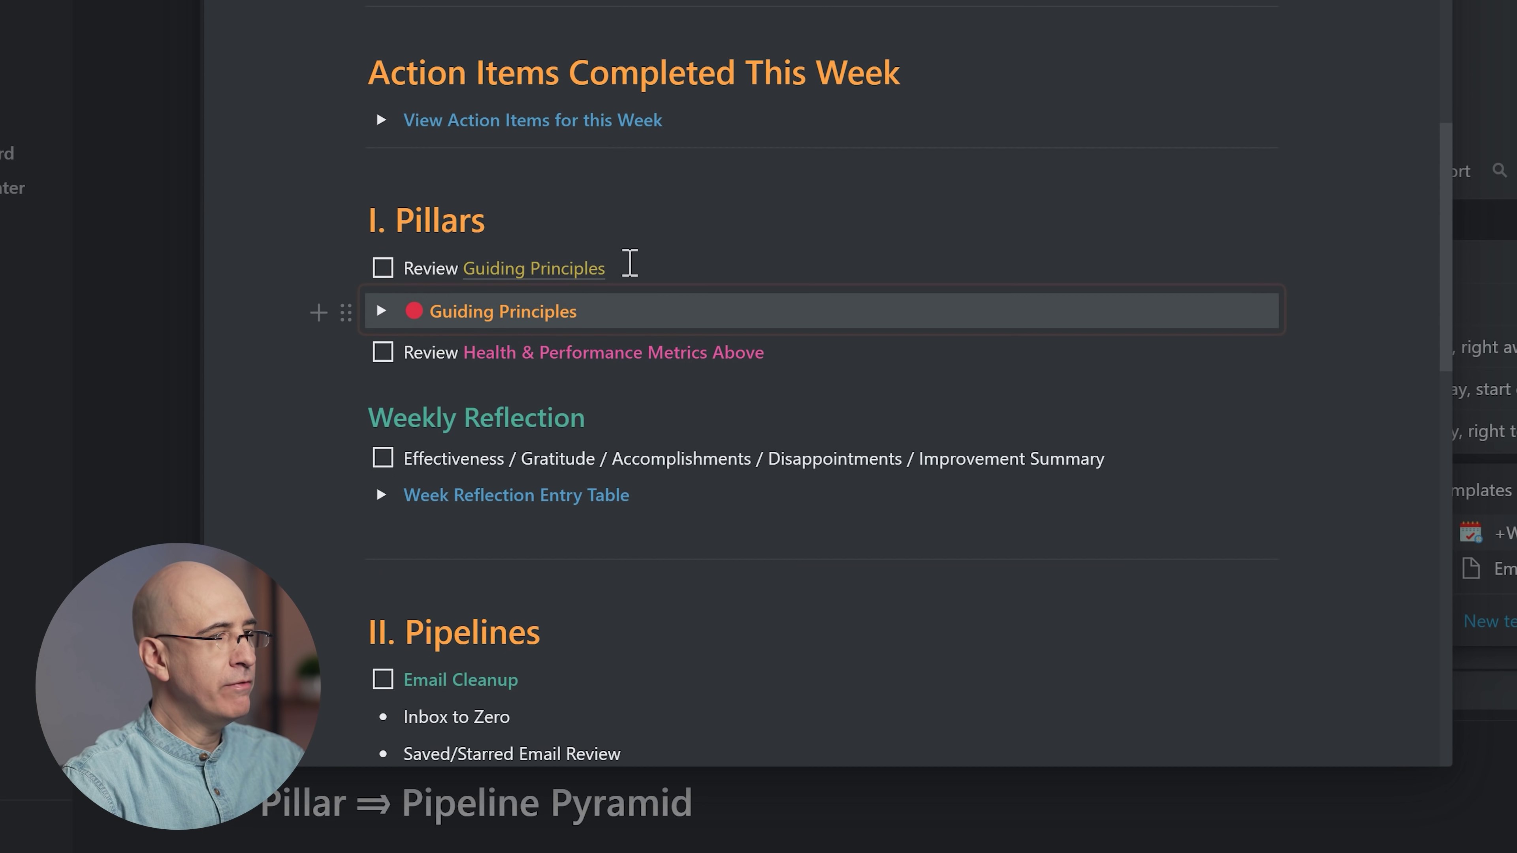
left_click(380, 310)
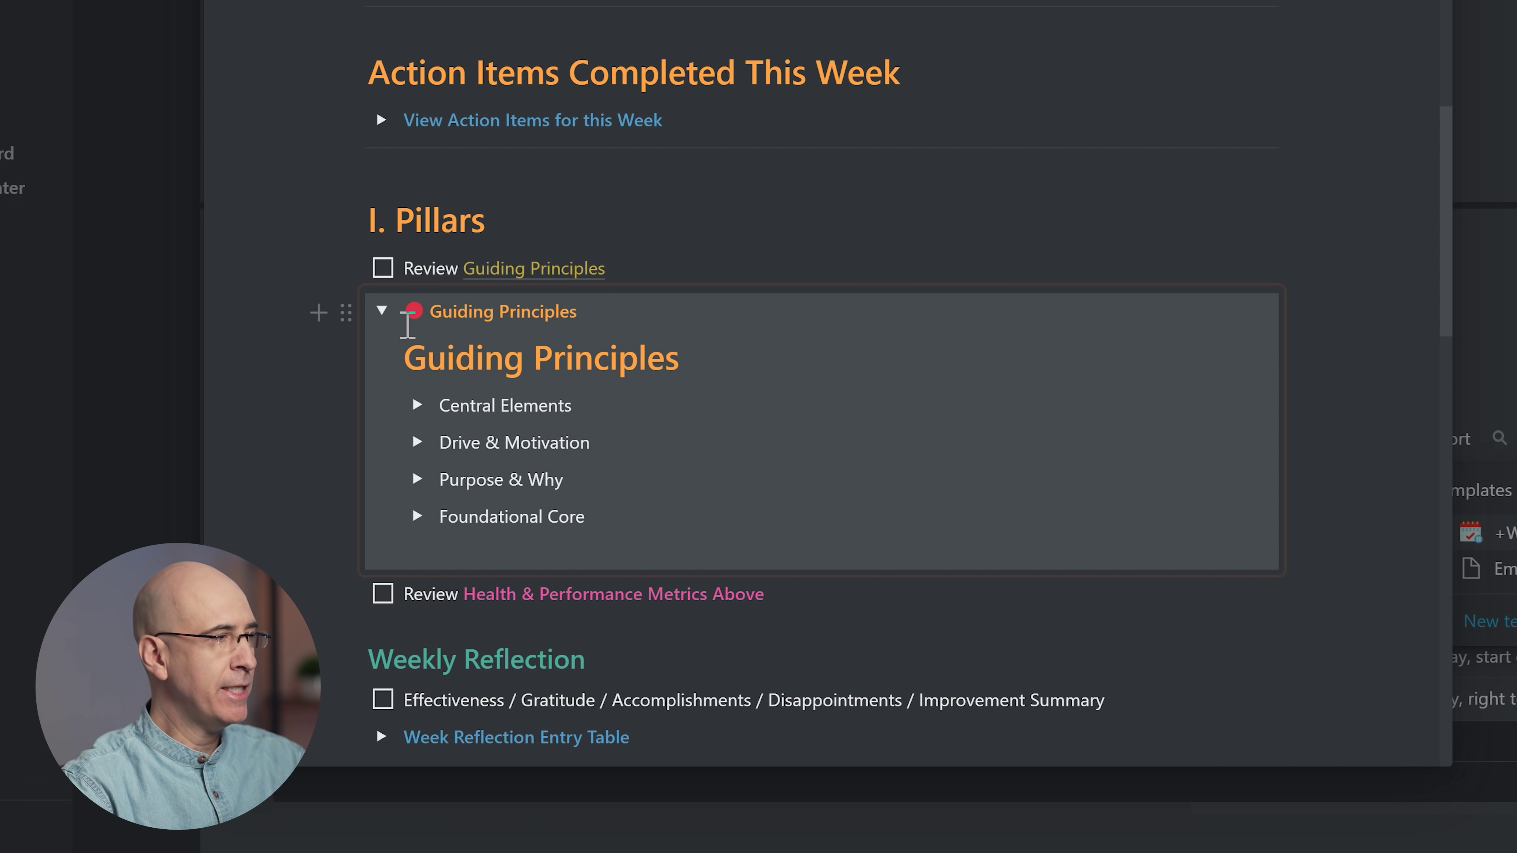
left_click(383, 311)
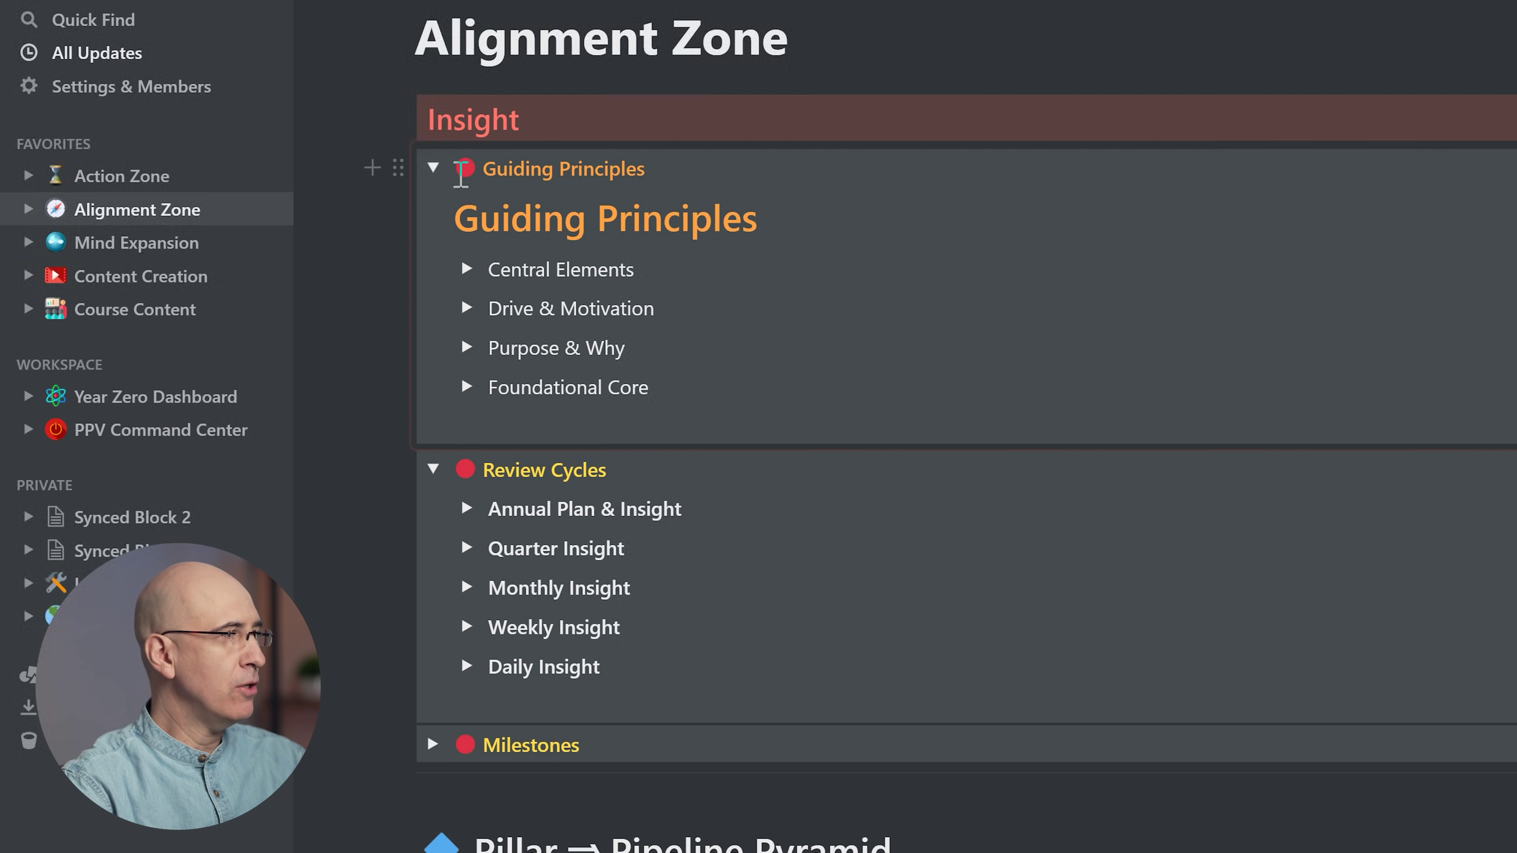
Step: Check that Guiding Principles is synced to 4 other pages, then collapse the Guiding Principles and Review Cycles toggles
left_click(433, 170)
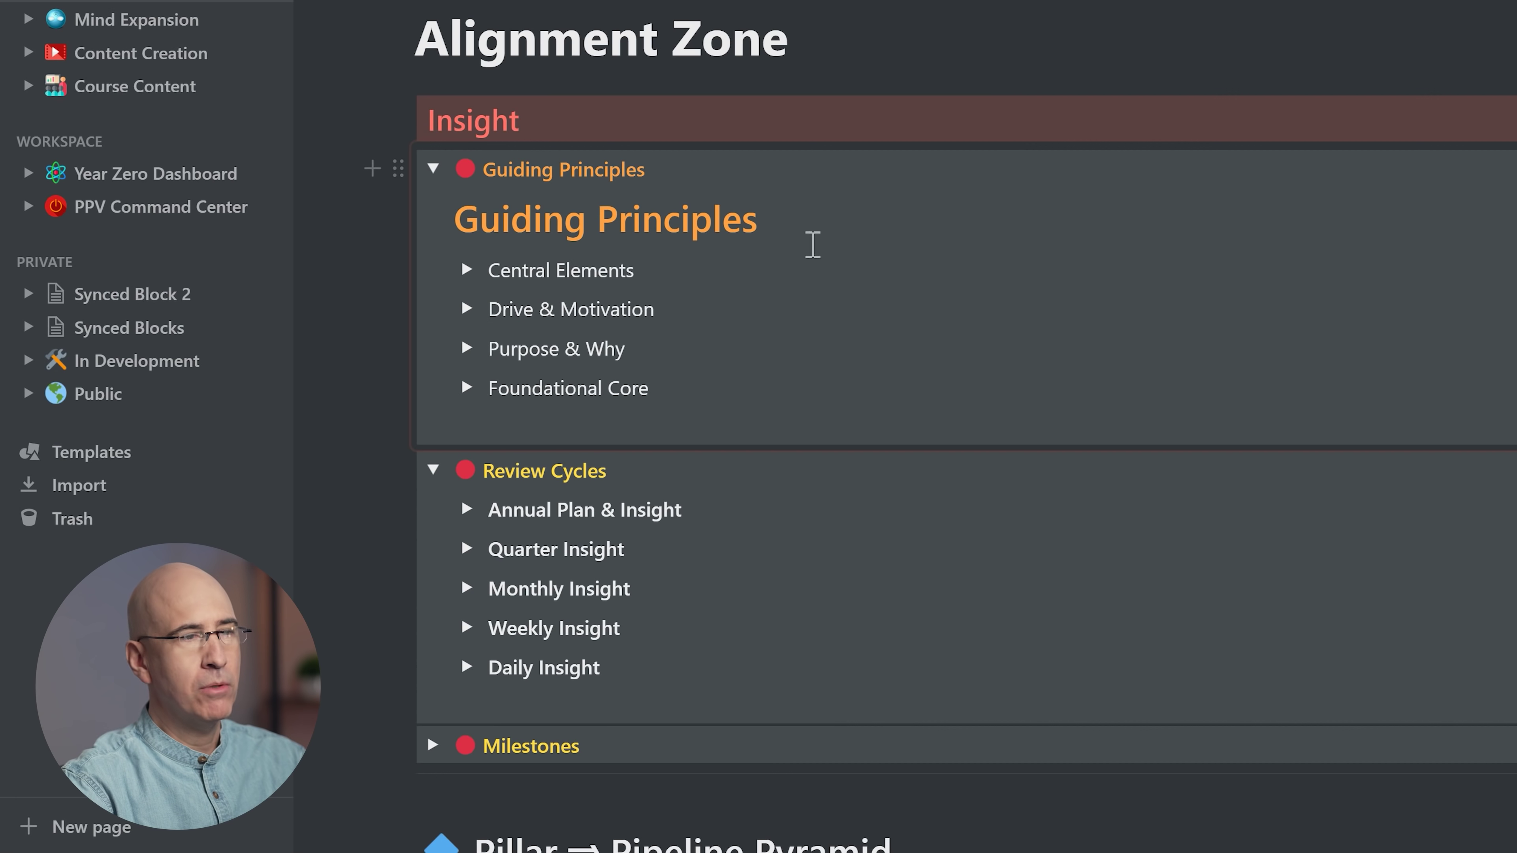
left_click(1307, 263)
left_click(1406, 119)
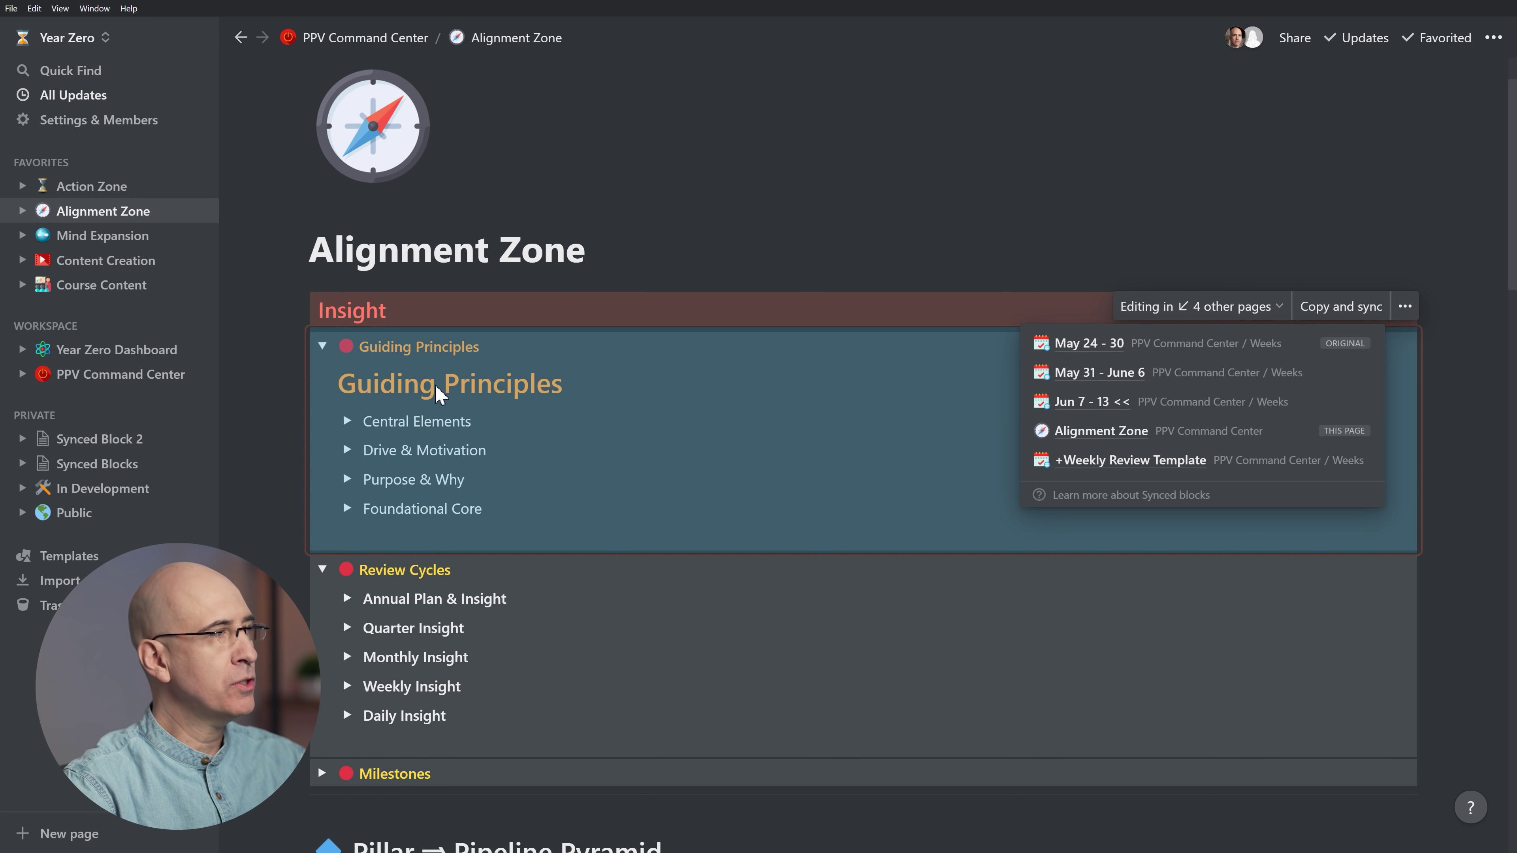
left_click(353, 330)
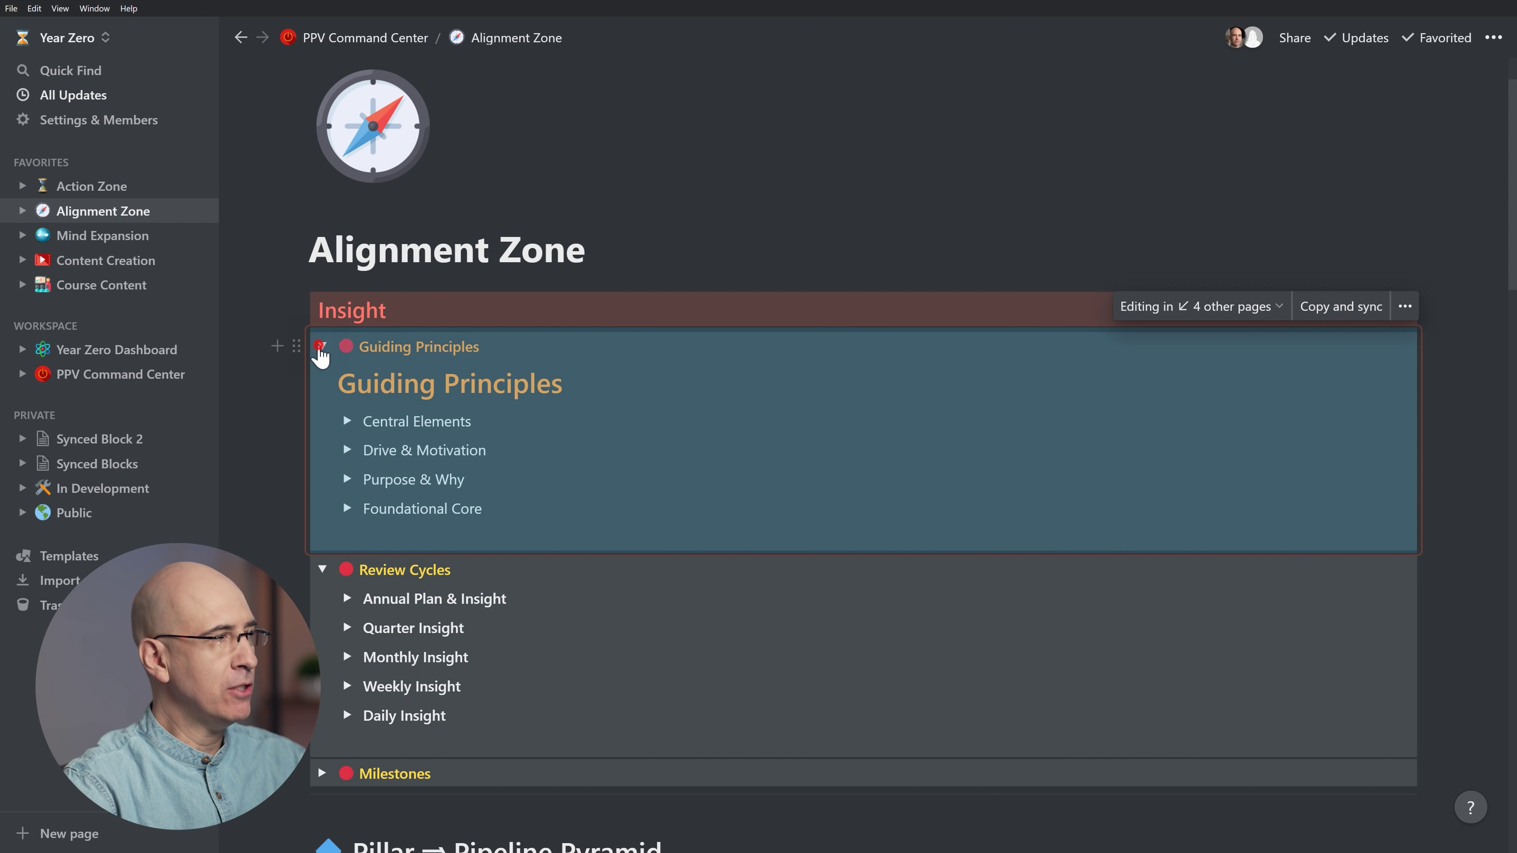
left_click(321, 347)
left_click(323, 378)
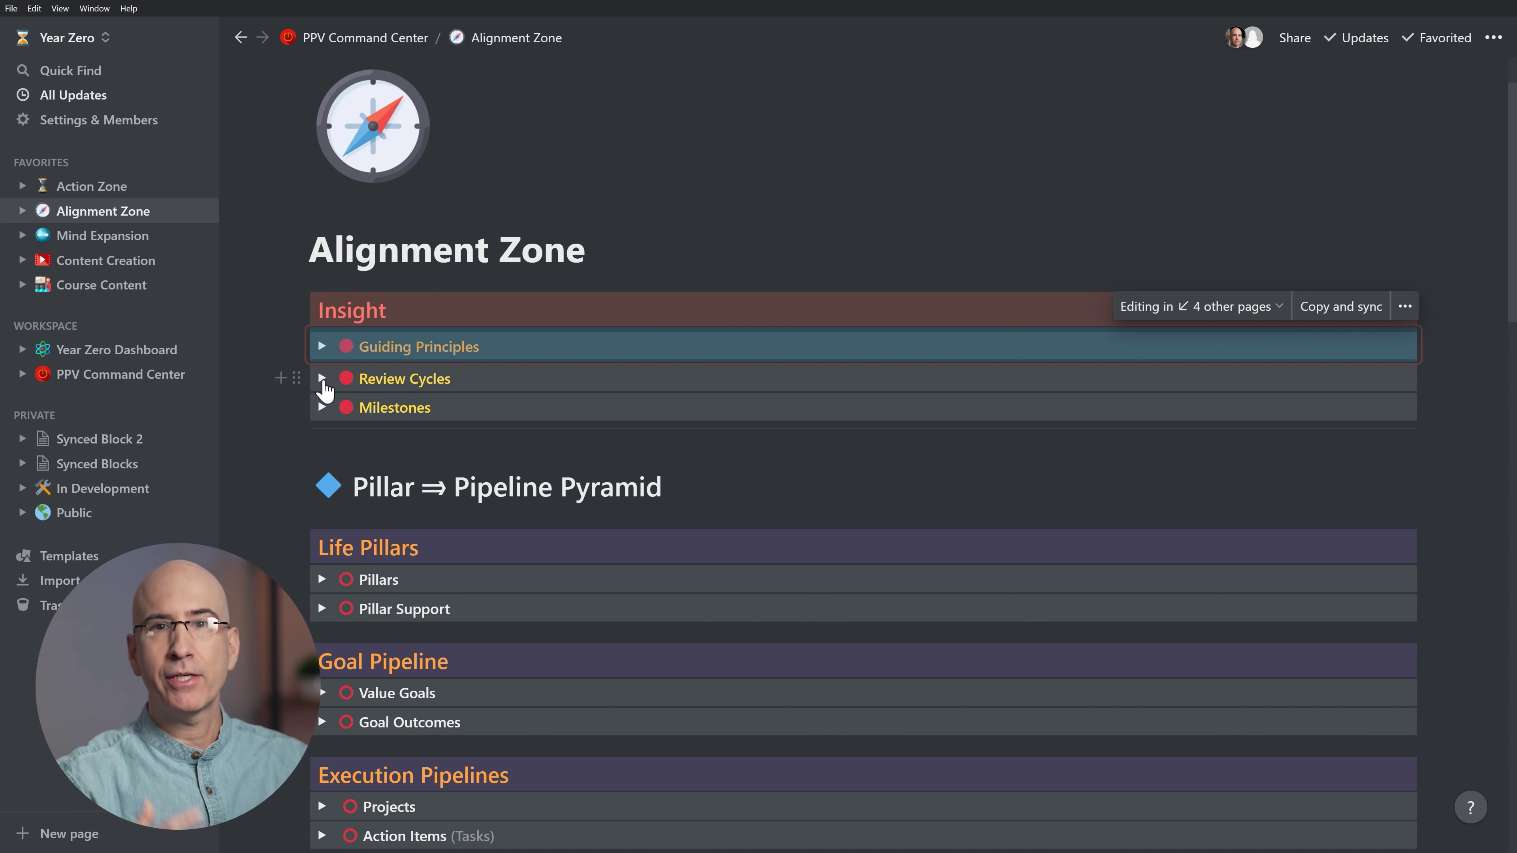